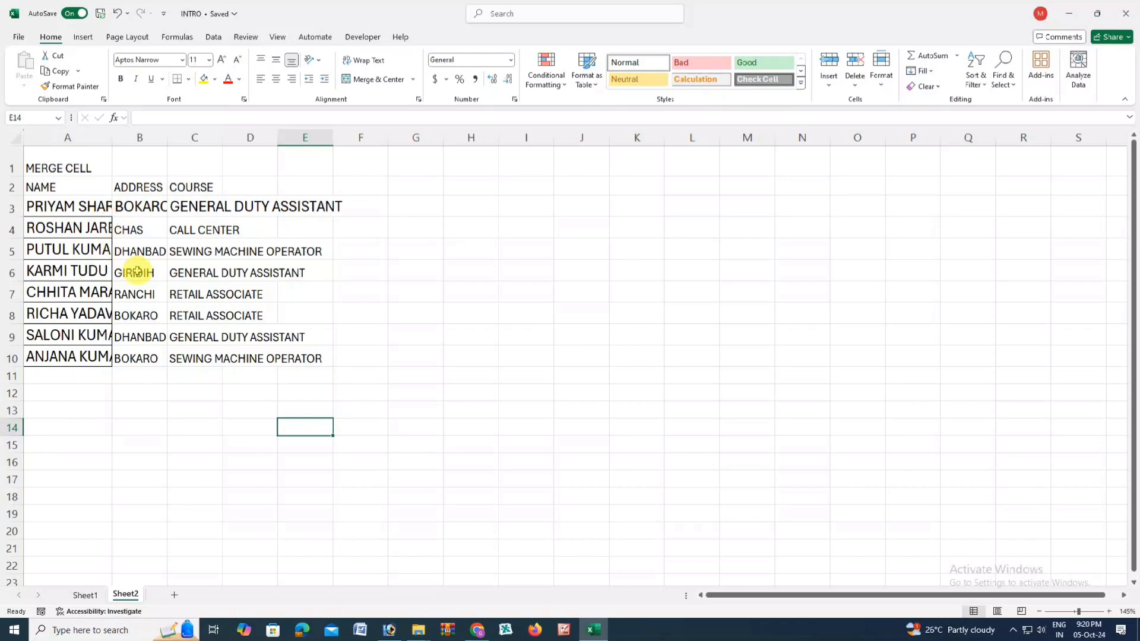
- Select the trainee table, then check which names in column A are cut off
click(176, 288)
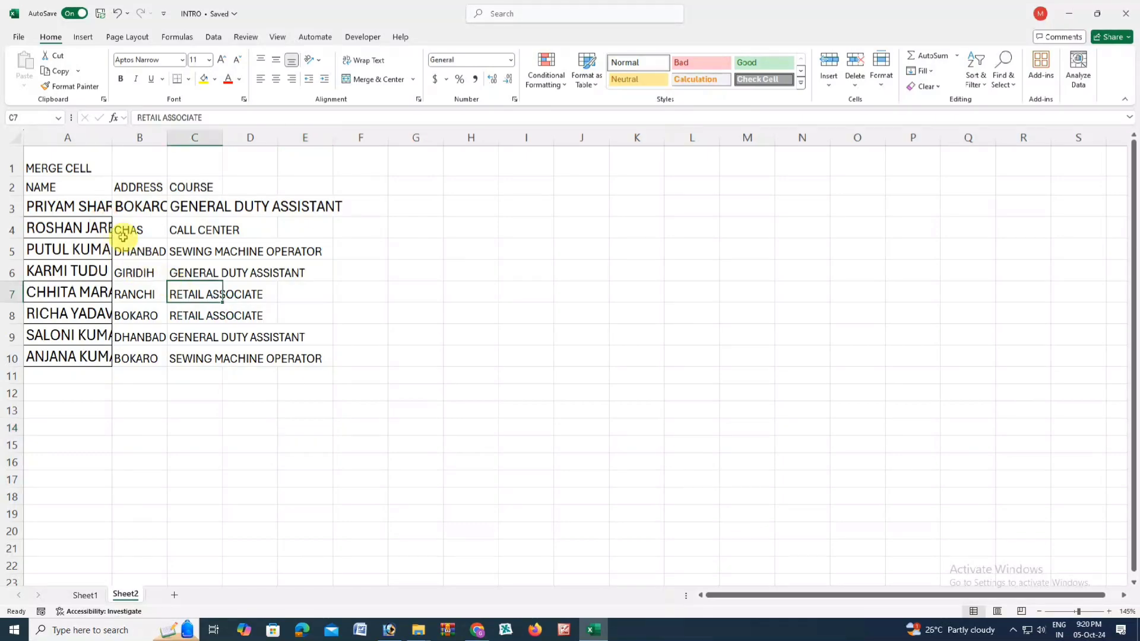
drag(77, 170, 304, 355)
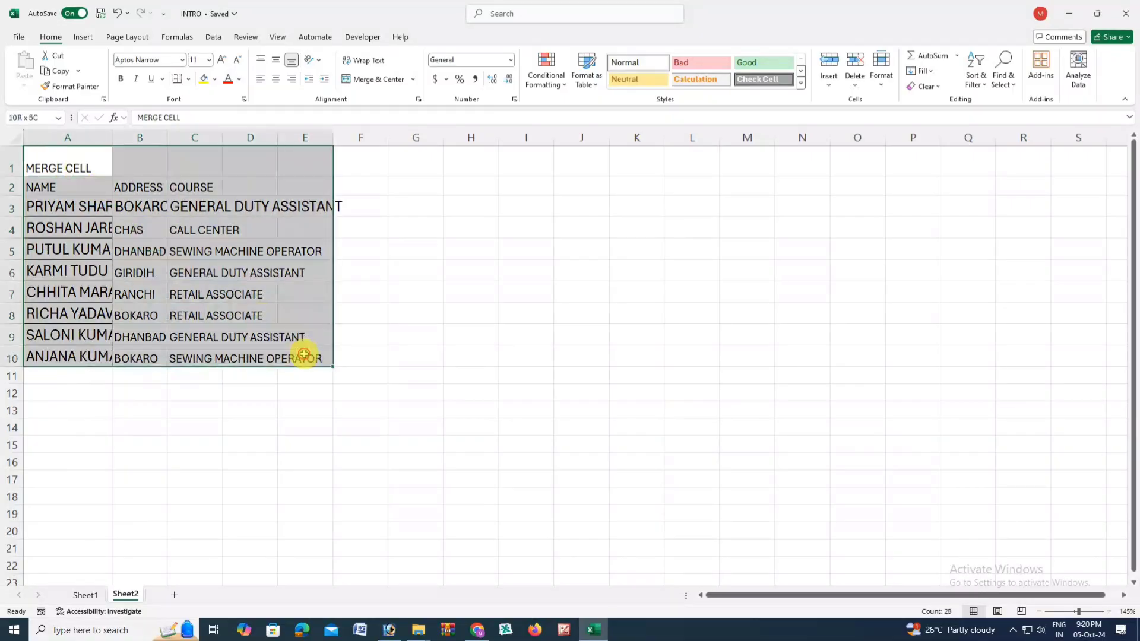
click(249, 336)
click(95, 271)
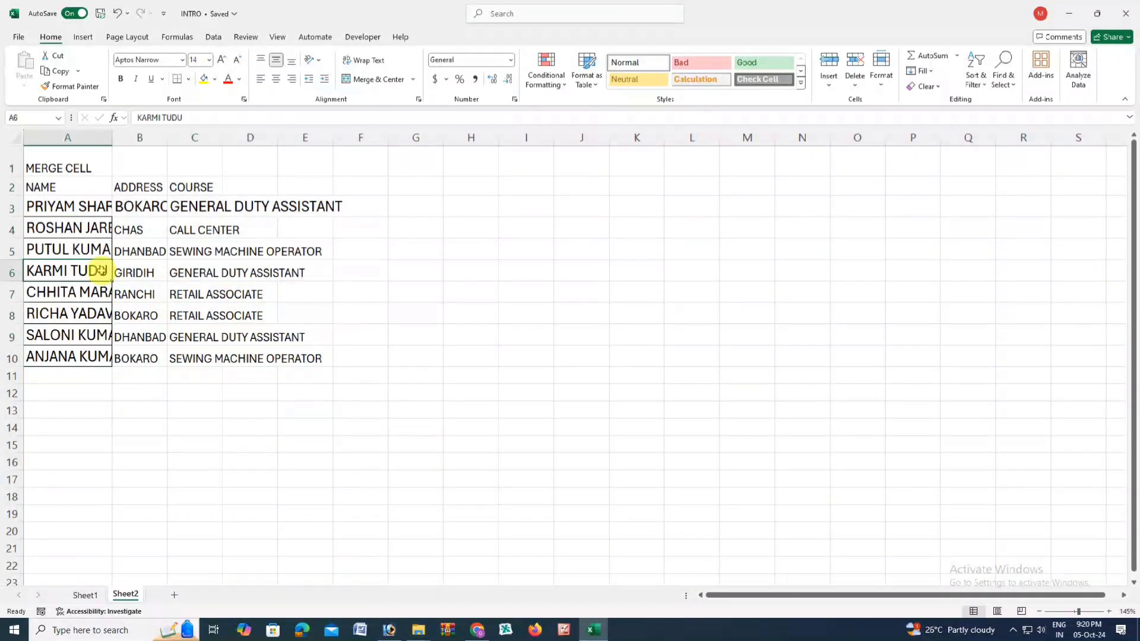
click(90, 208)
click(93, 227)
click(94, 249)
click(94, 207)
click(94, 252)
click(93, 271)
click(95, 304)
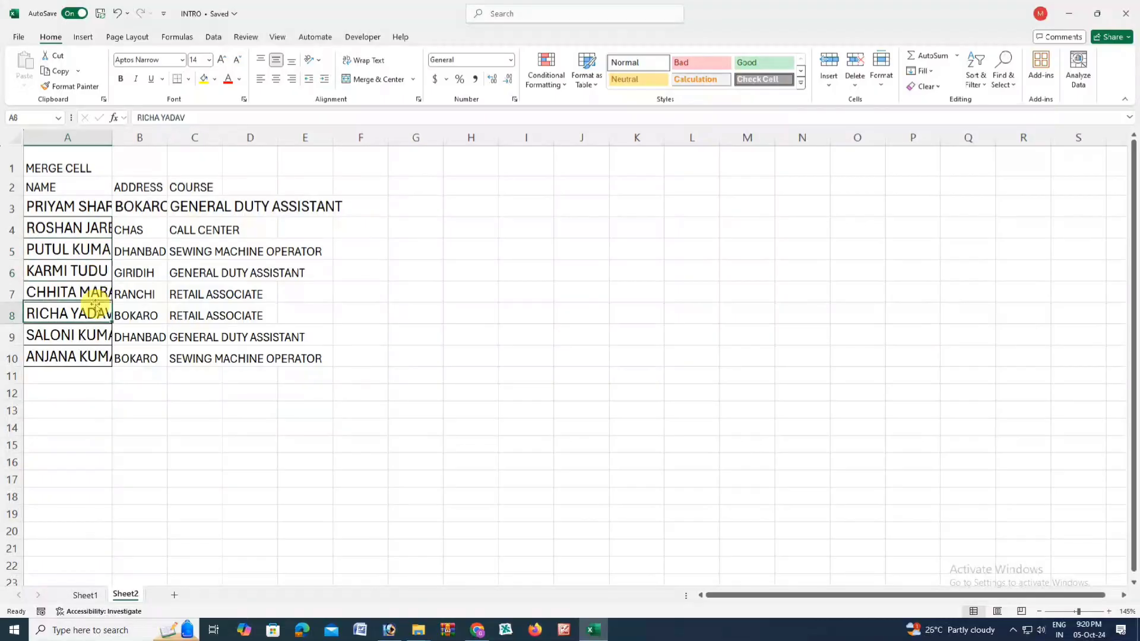
- Check the cut-off addresses and course entries against the NAME, ADDRESS and COURSE headers
click(137, 207)
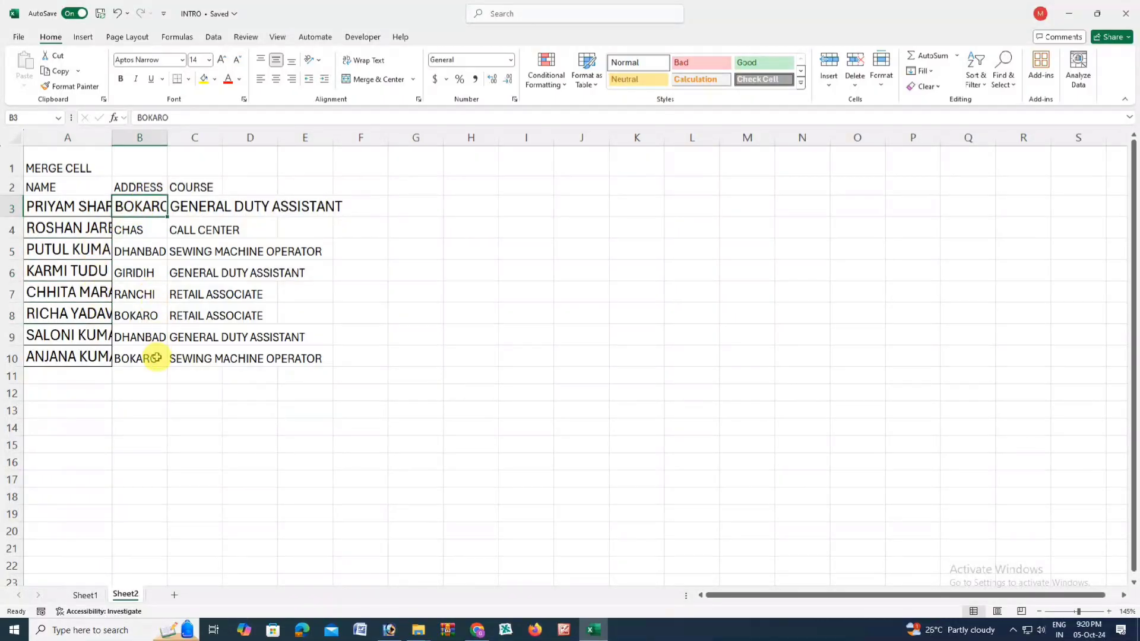
click(179, 205)
click(195, 186)
click(184, 252)
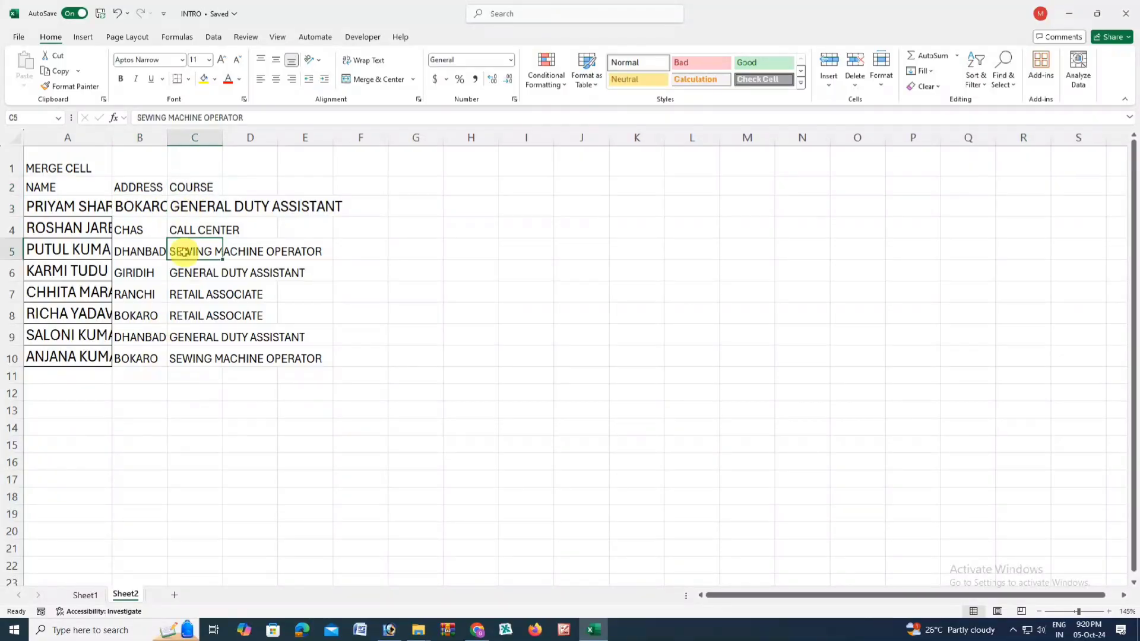
click(255, 206)
click(94, 191)
click(122, 185)
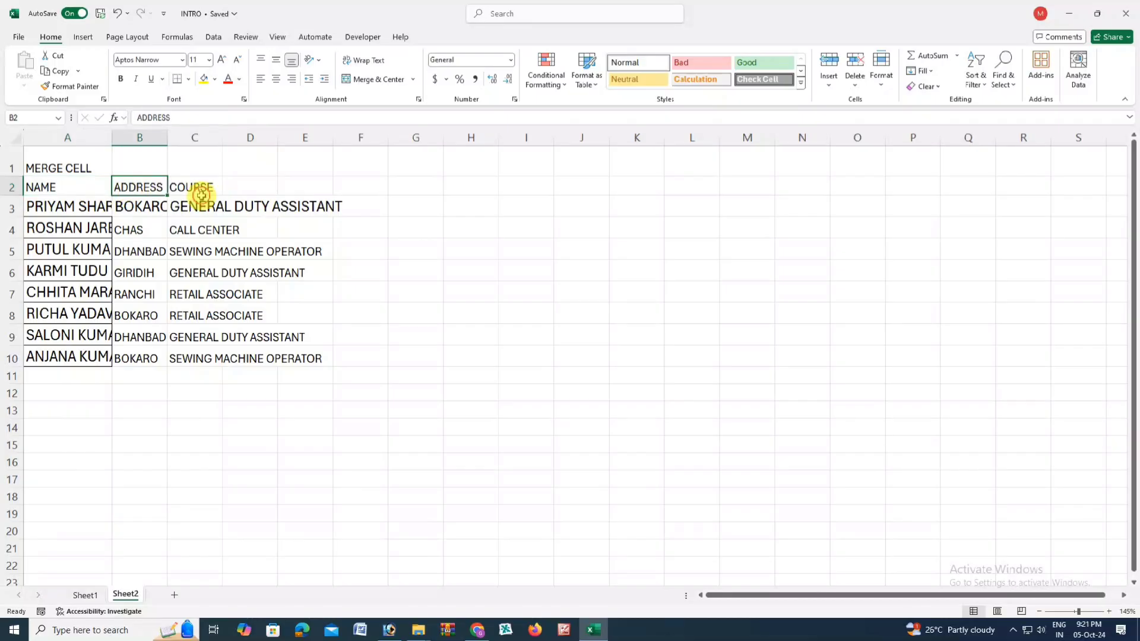
click(198, 202)
click(101, 206)
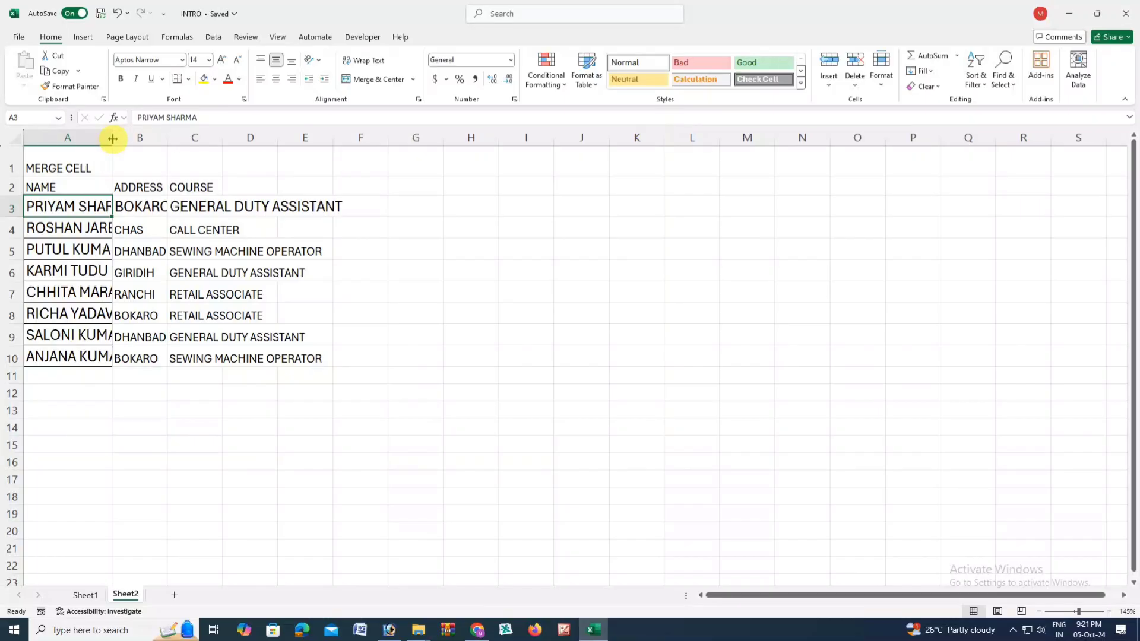
- AutoFit columns A, B and C to the names, addresses and longest course name
double_click(112, 137)
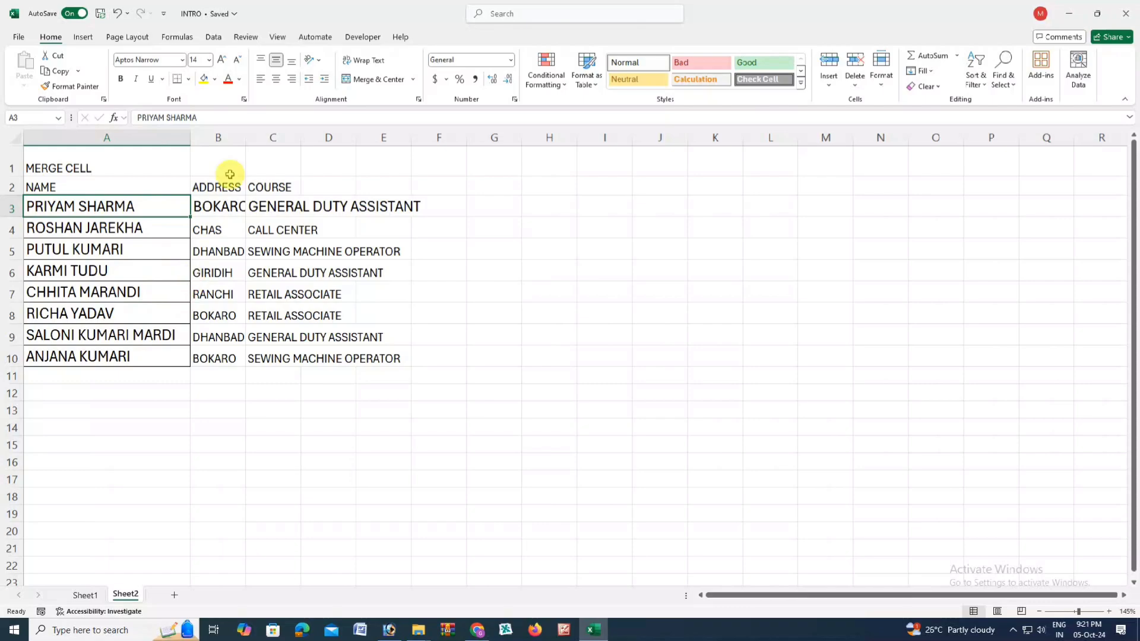
click(235, 206)
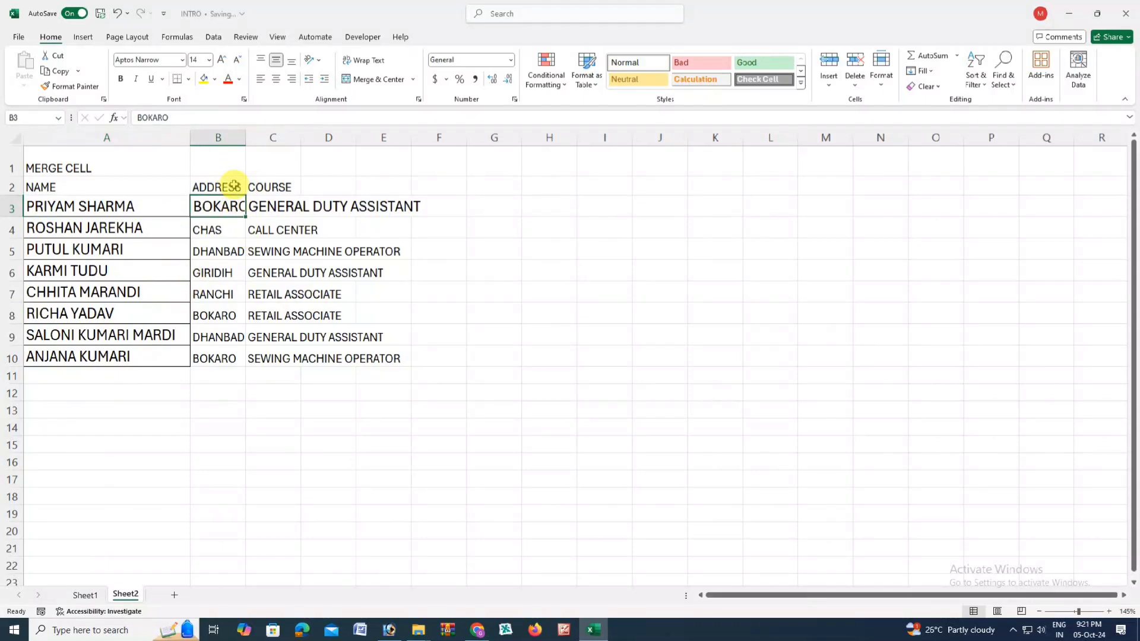
double_click(246, 138)
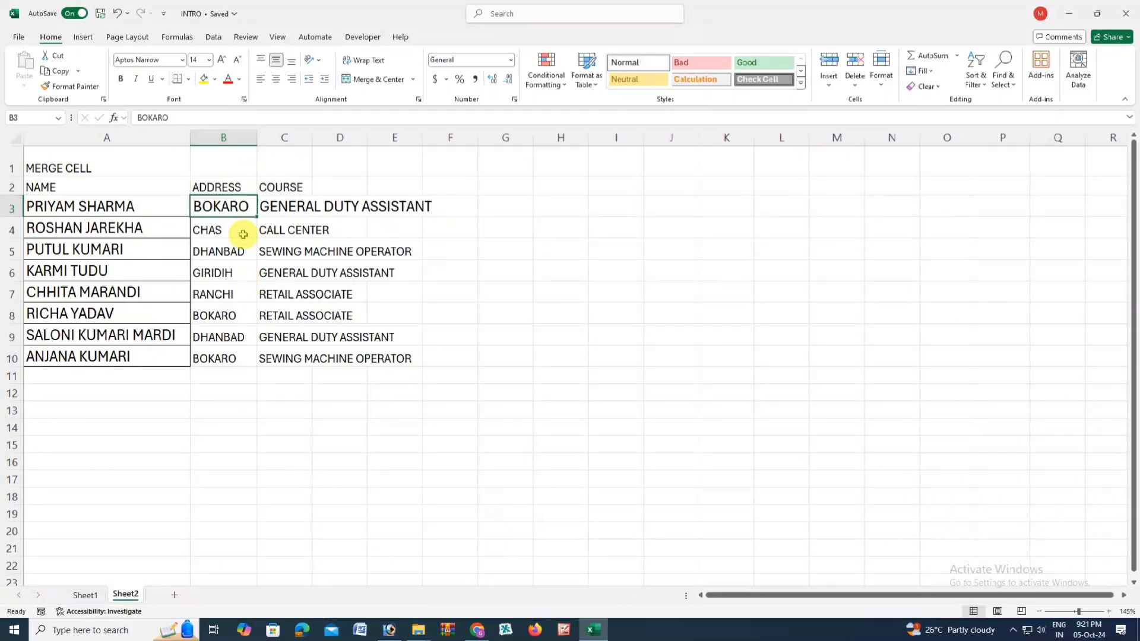
click(293, 202)
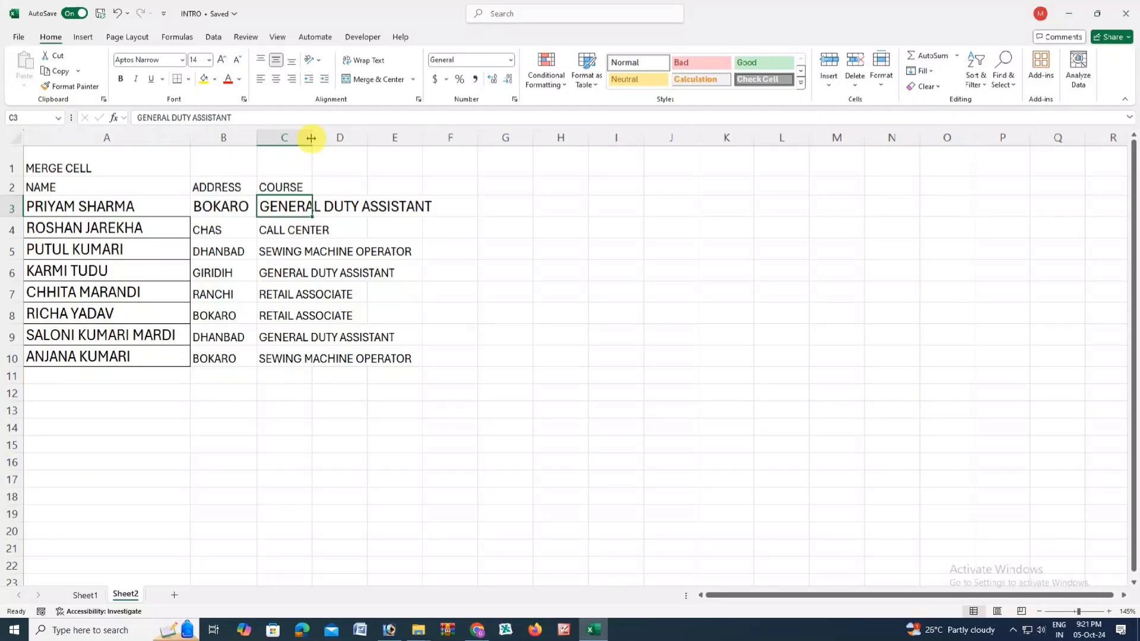
double_click(310, 139)
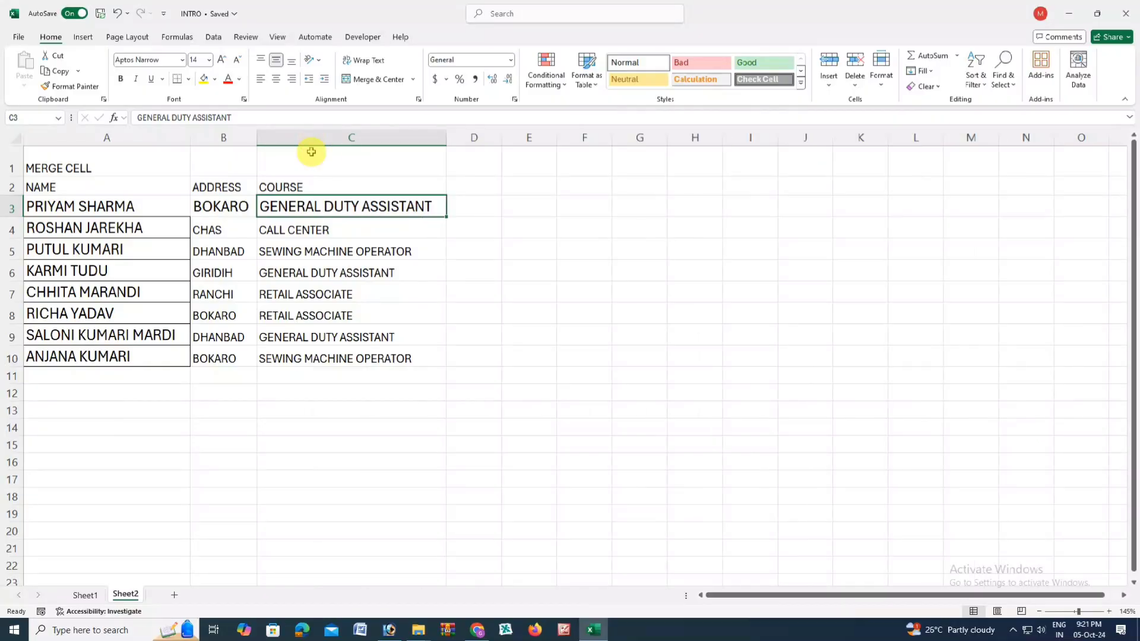
click(365, 293)
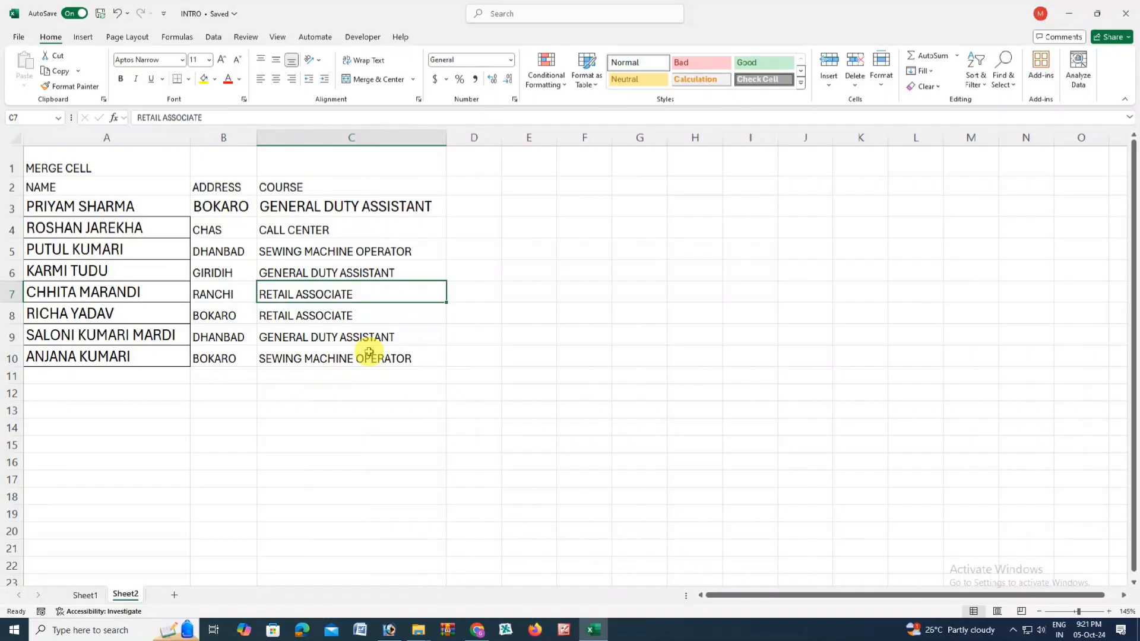
- Undo the B and C AutoFits, then drag columns A, B and C wider
key(ctrl+z)
key(ctrl+z)
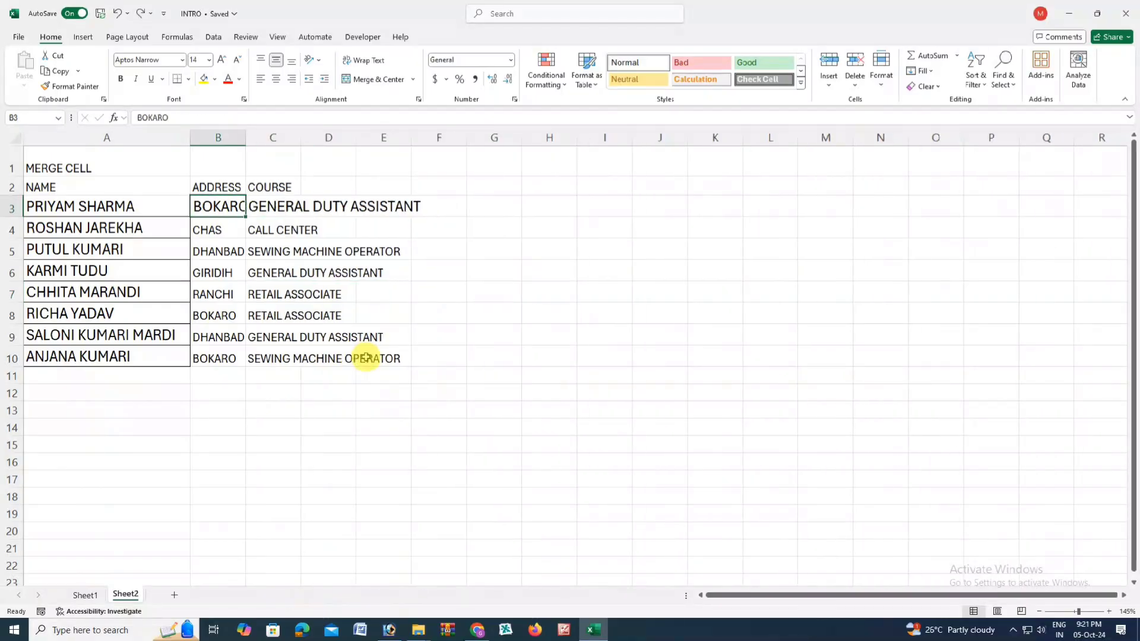
key(ctrl+z)
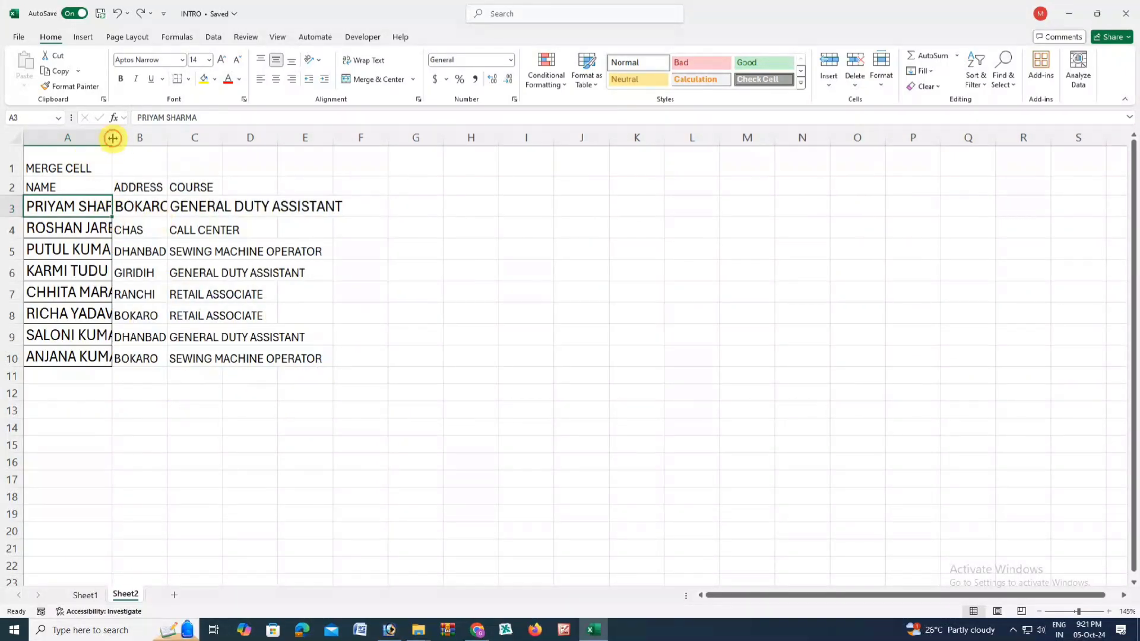
drag(112, 138, 198, 189)
click(234, 201)
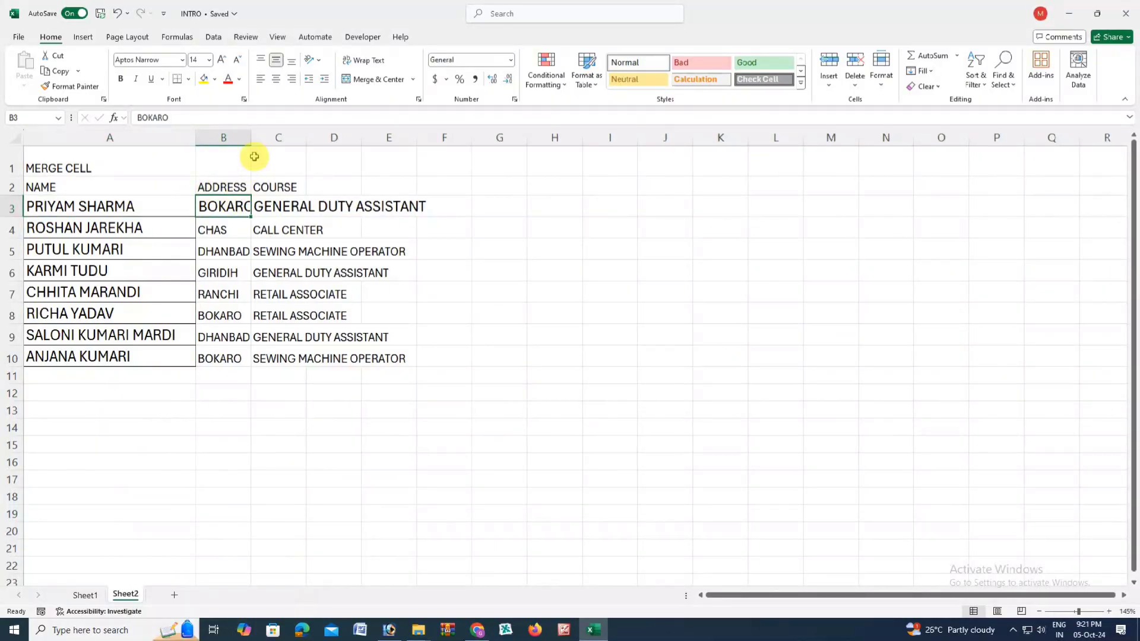
drag(250, 140, 288, 189)
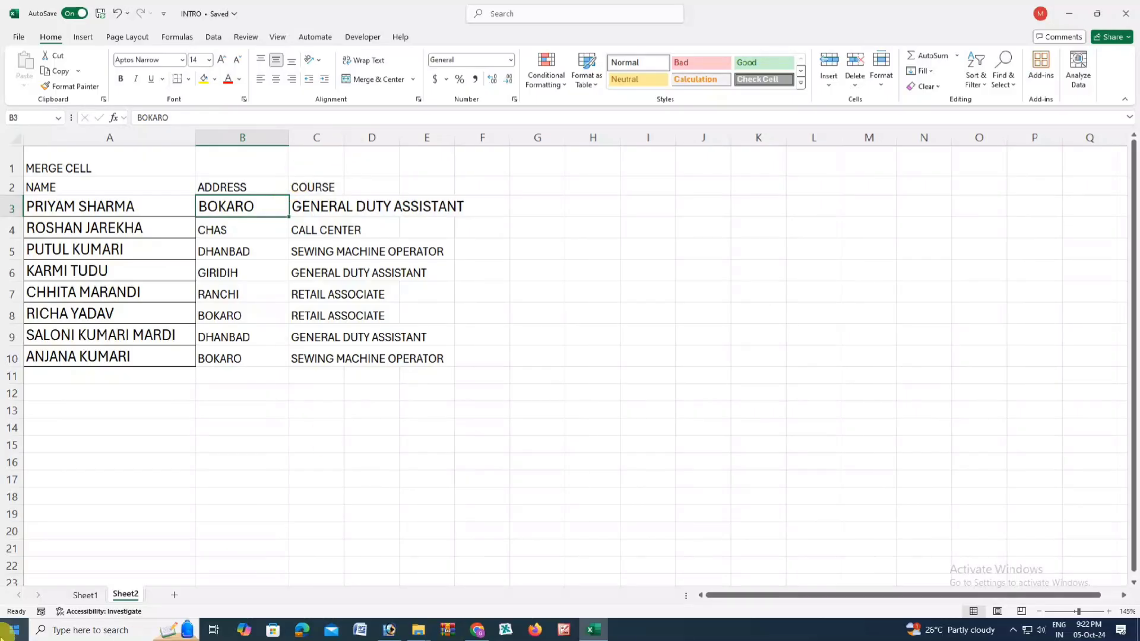
drag(344, 142, 482, 203)
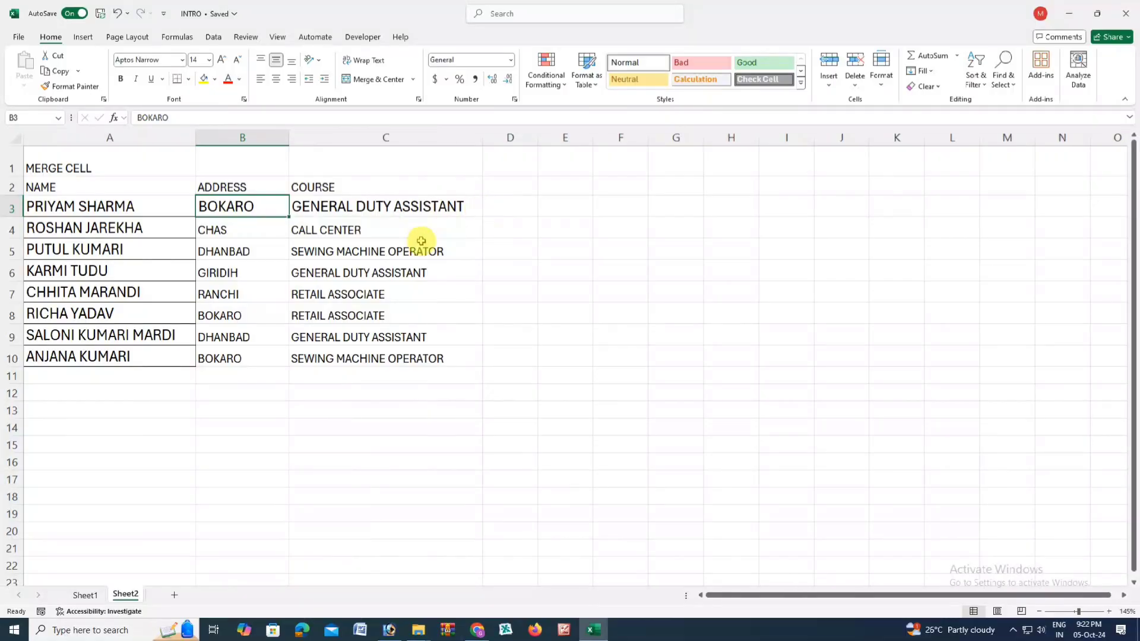
- Select the title cell A1 and try a selection across A1:C1 above the table
click(307, 251)
click(348, 206)
click(330, 157)
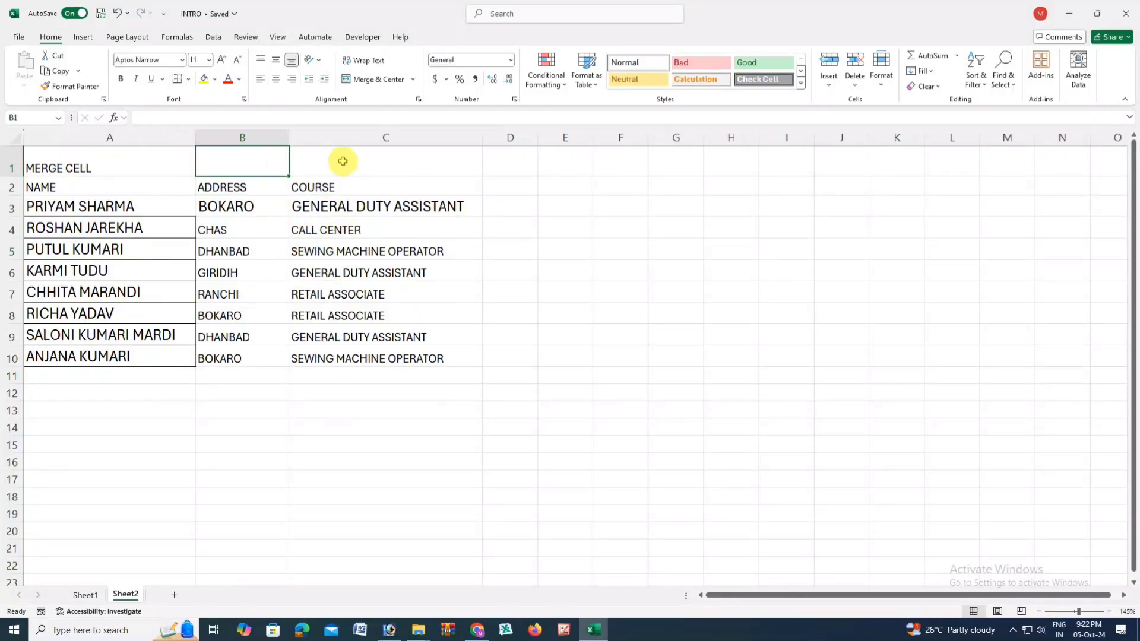
click(97, 166)
click(308, 165)
click(261, 164)
click(163, 165)
click(134, 197)
click(136, 208)
click(140, 226)
click(234, 206)
click(252, 228)
click(310, 190)
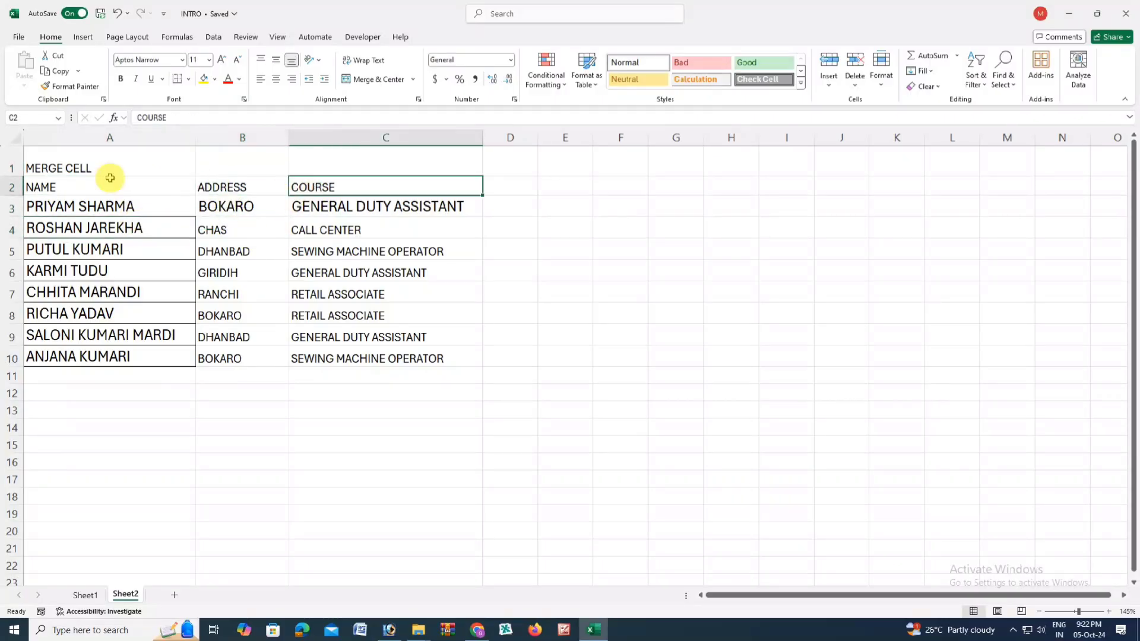
click(168, 163)
click(233, 166)
click(320, 164)
click(132, 165)
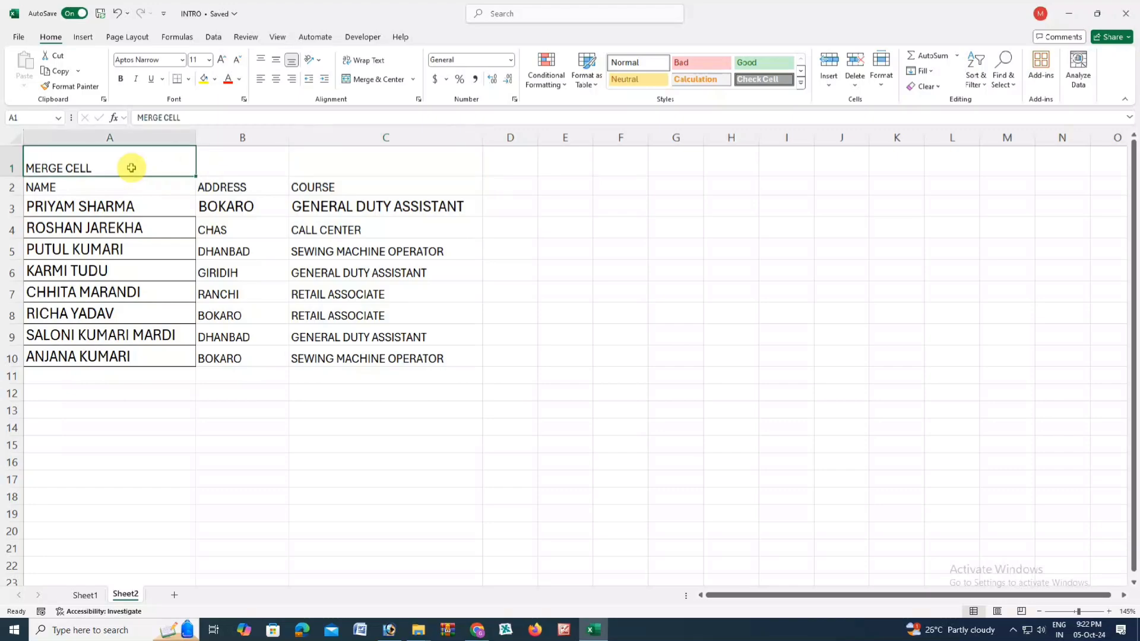
click(343, 165)
drag(114, 164, 321, 165)
click(297, 225)
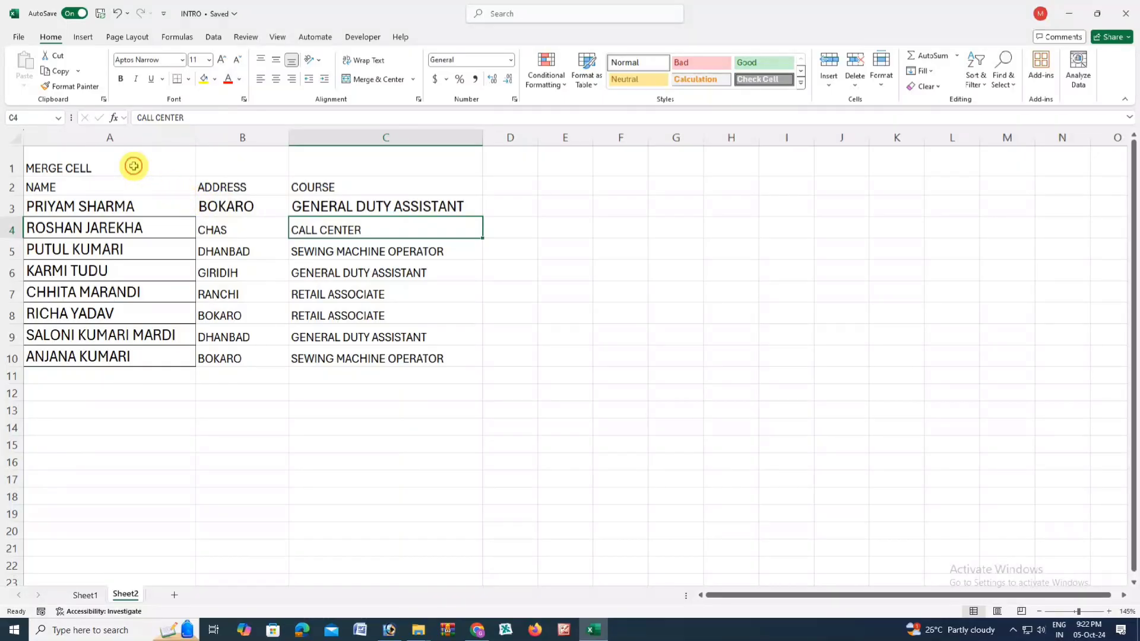
- Reselect A1, test A1:A2 and B1, then select A1:C1 for the title
click(133, 165)
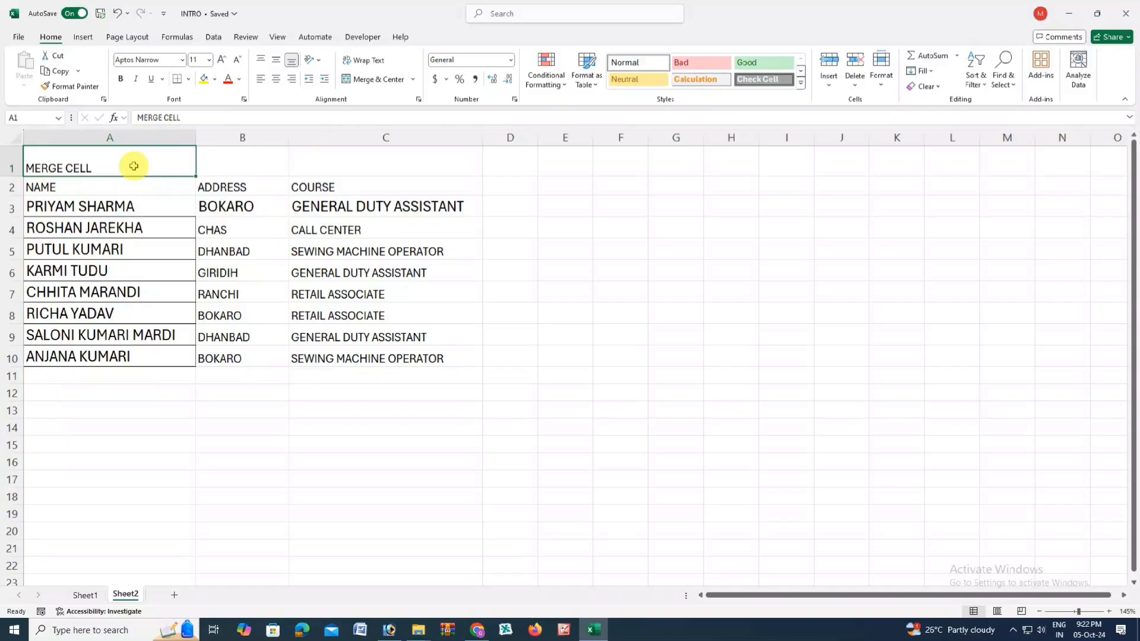
click(235, 164)
click(343, 170)
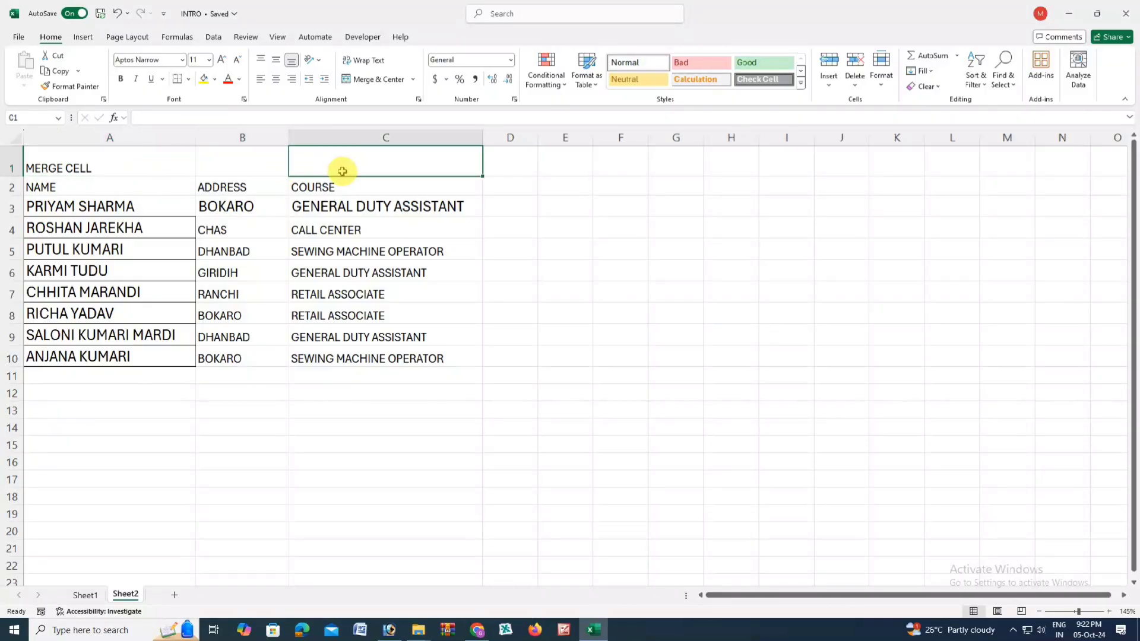
click(254, 167)
click(341, 160)
click(261, 159)
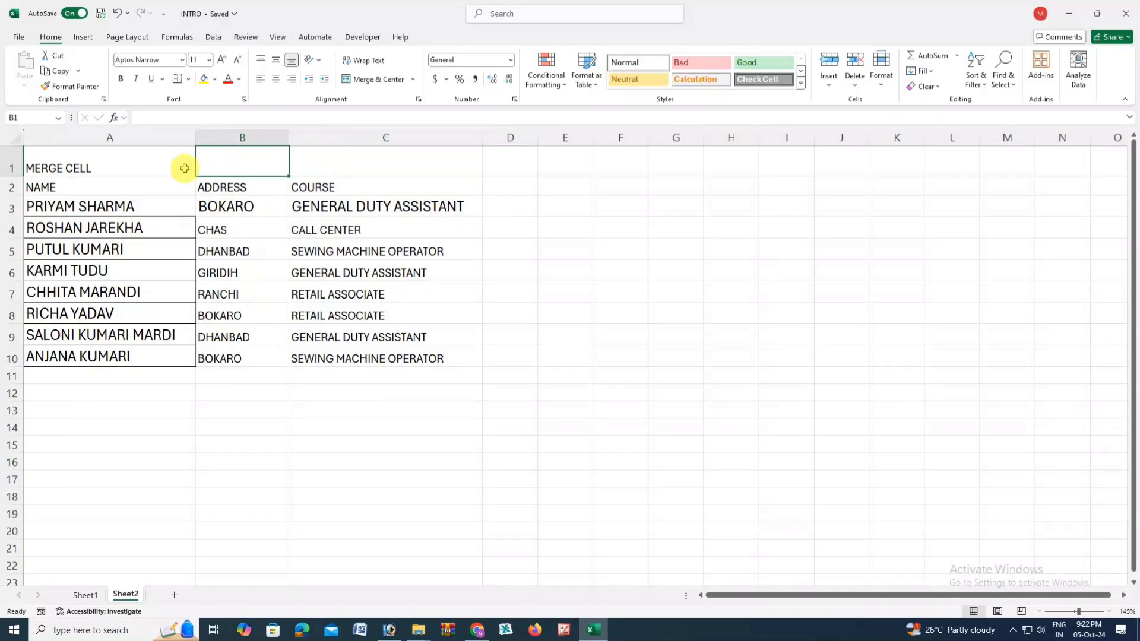
click(143, 168)
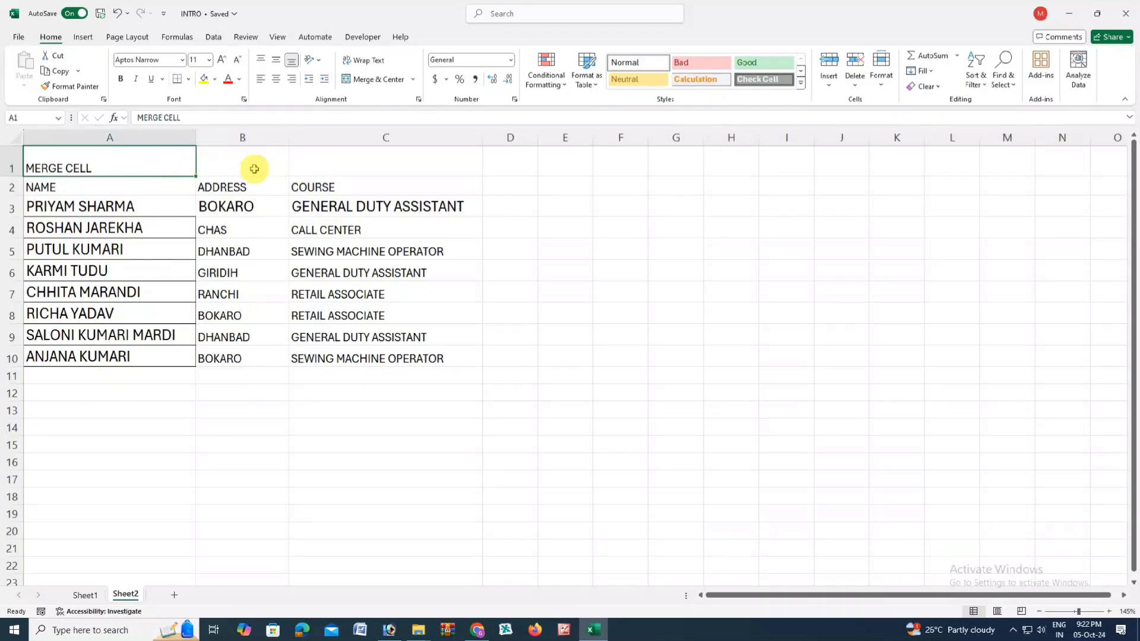
drag(76, 164, 84, 183)
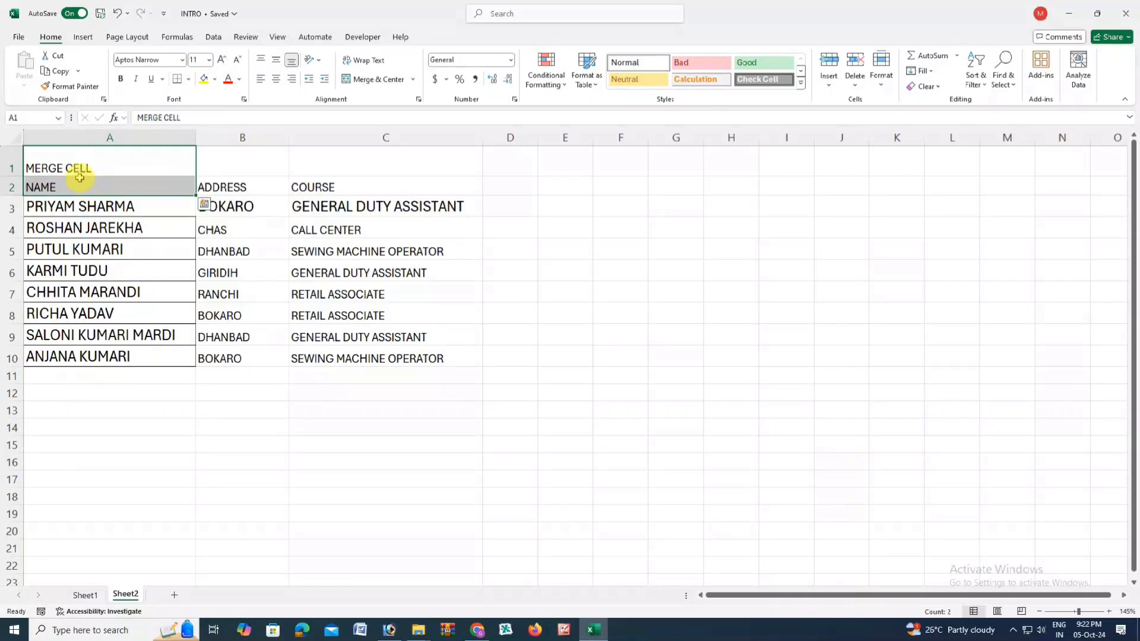
click(77, 168)
drag(76, 168, 81, 186)
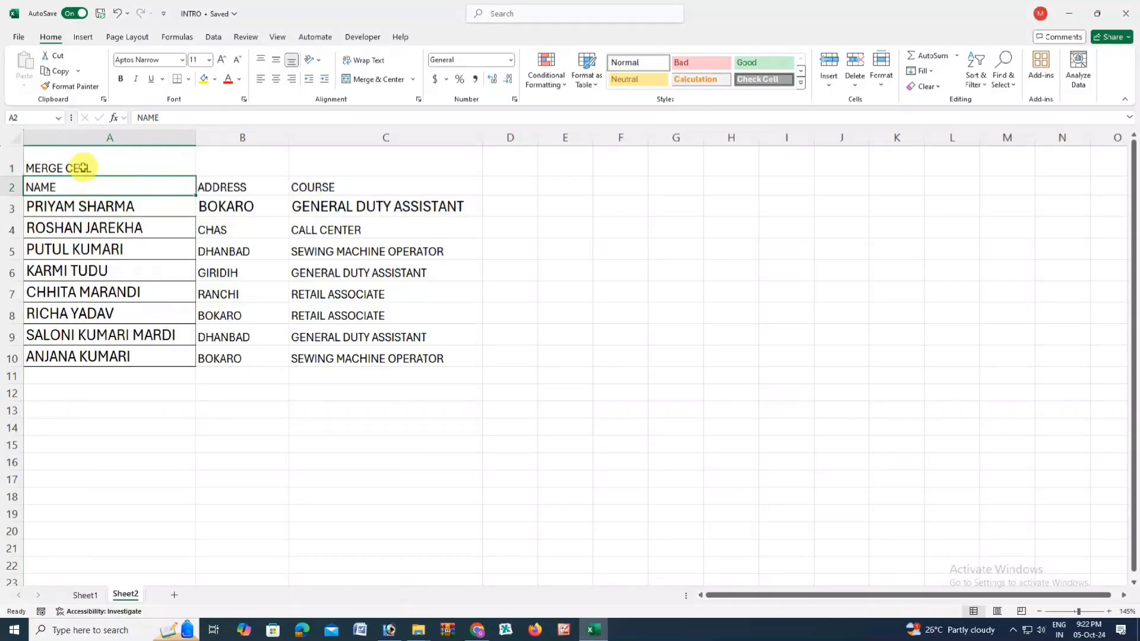
click(82, 167)
drag(232, 164, 295, 163)
click(242, 163)
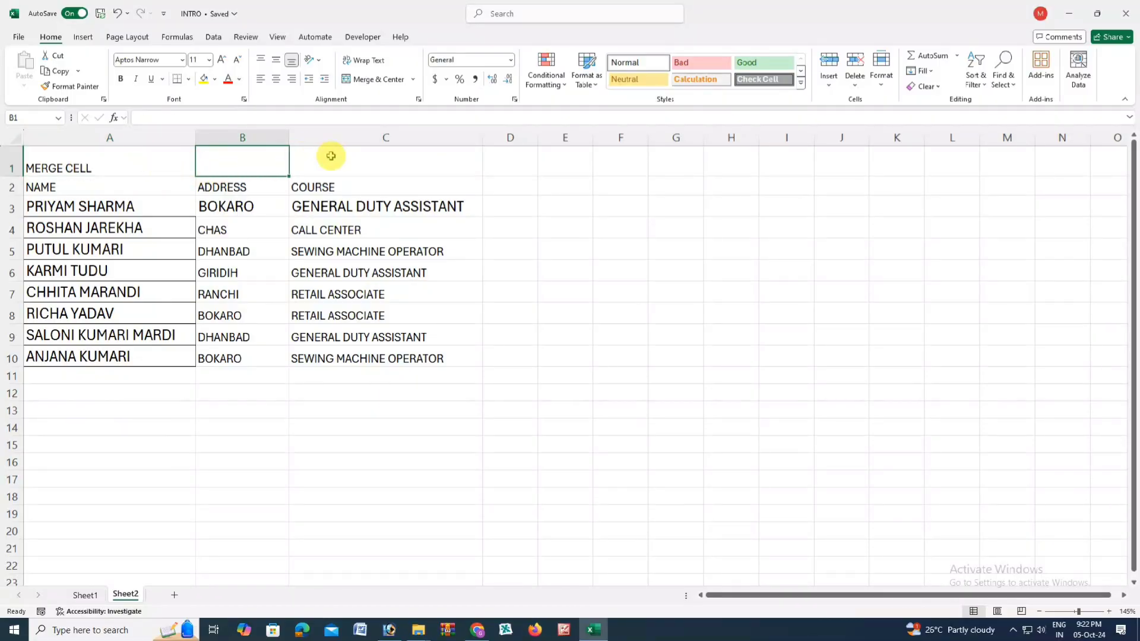
drag(136, 165, 322, 166)
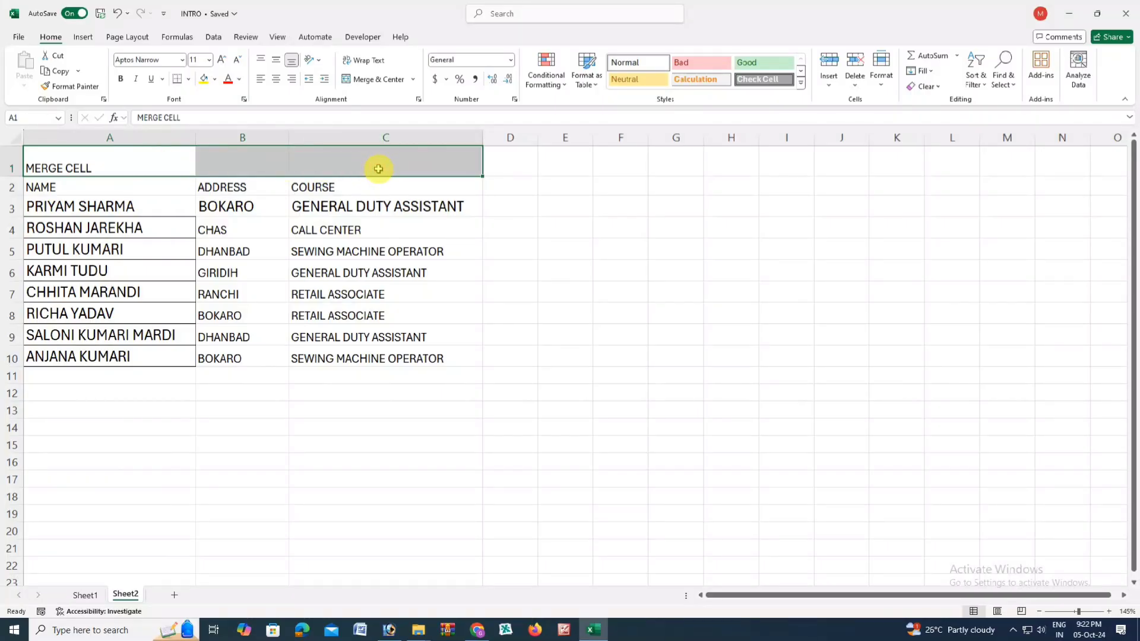
- Merge and centre A1:C1 and raise the title font size to 22
click(386, 81)
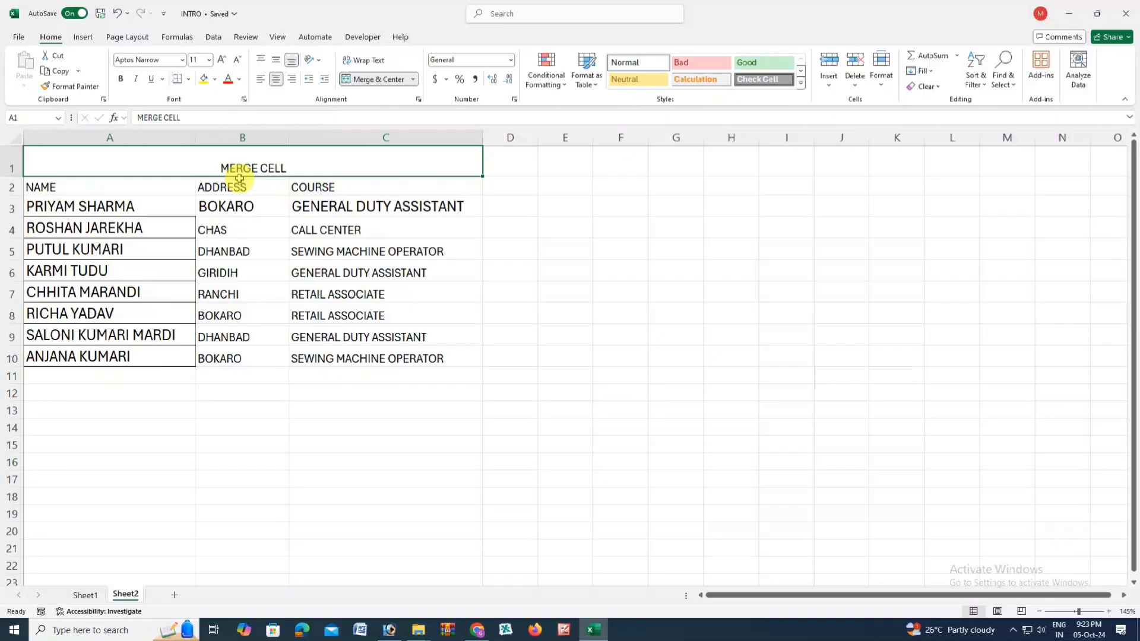
click(221, 61)
click(221, 61)
click(222, 61)
click(222, 61)
click(221, 61)
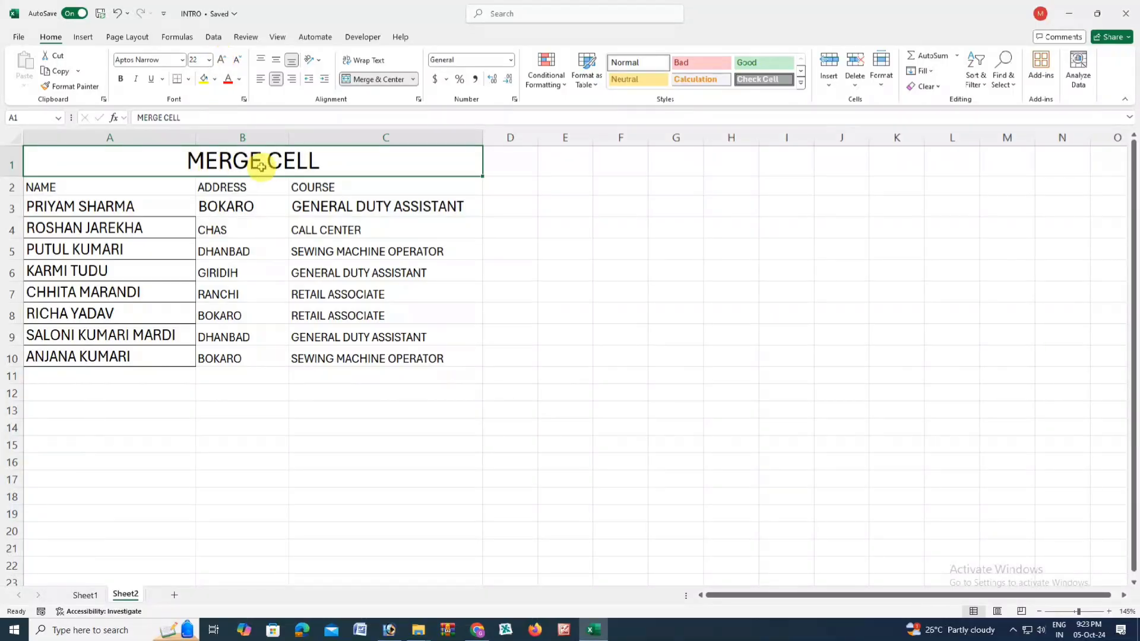
- Colour the MERGE CELL text green and fill the title cell yellow
click(240, 80)
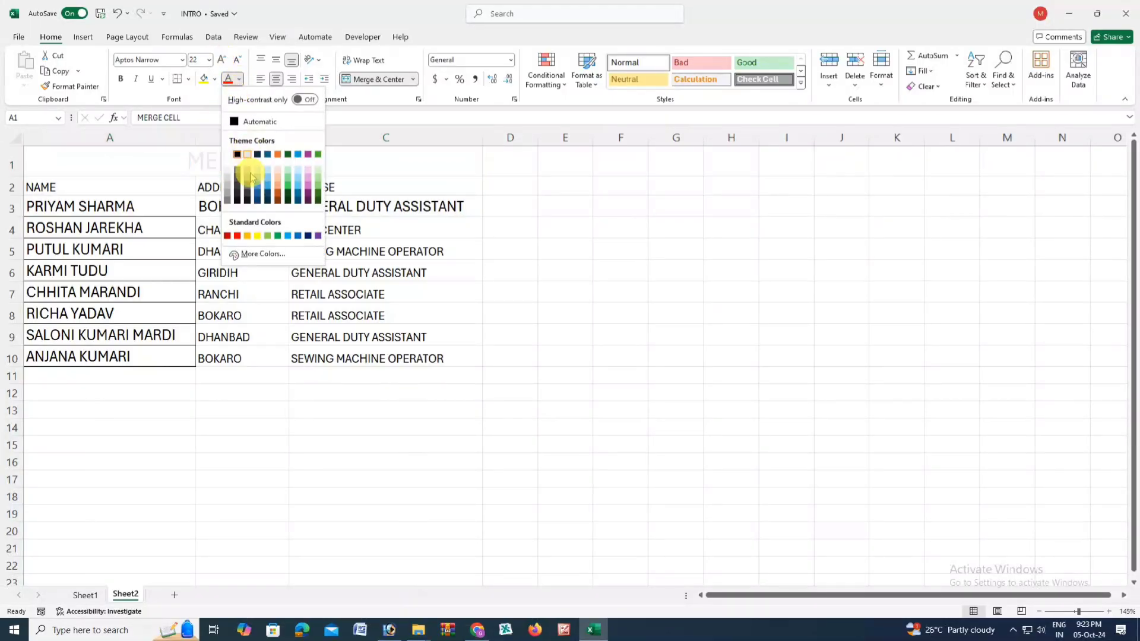
click(318, 196)
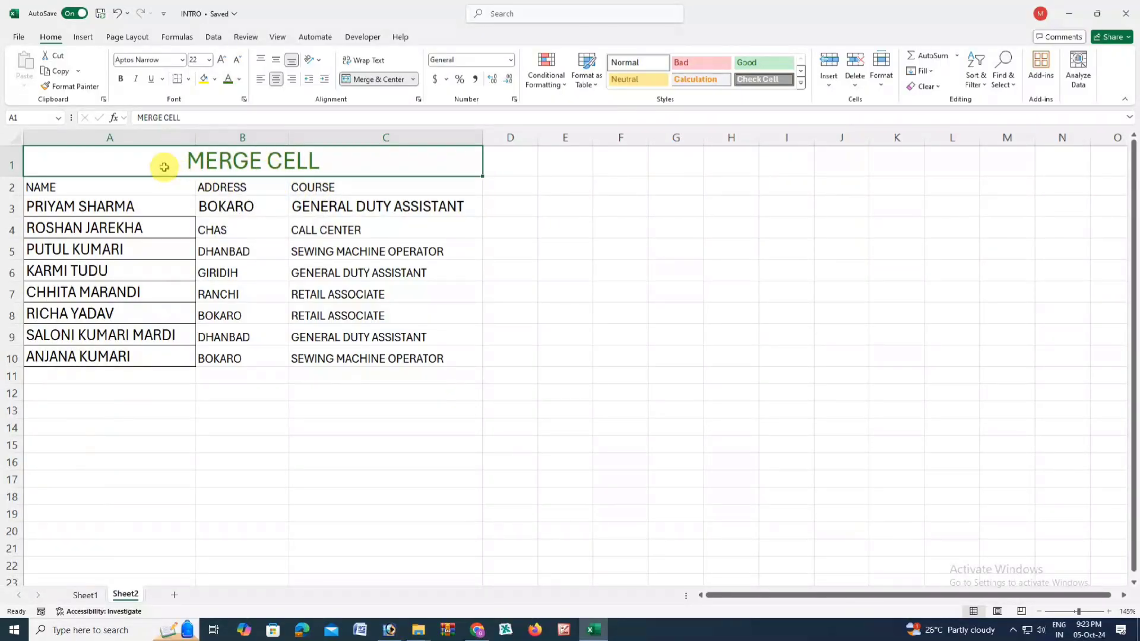
click(215, 81)
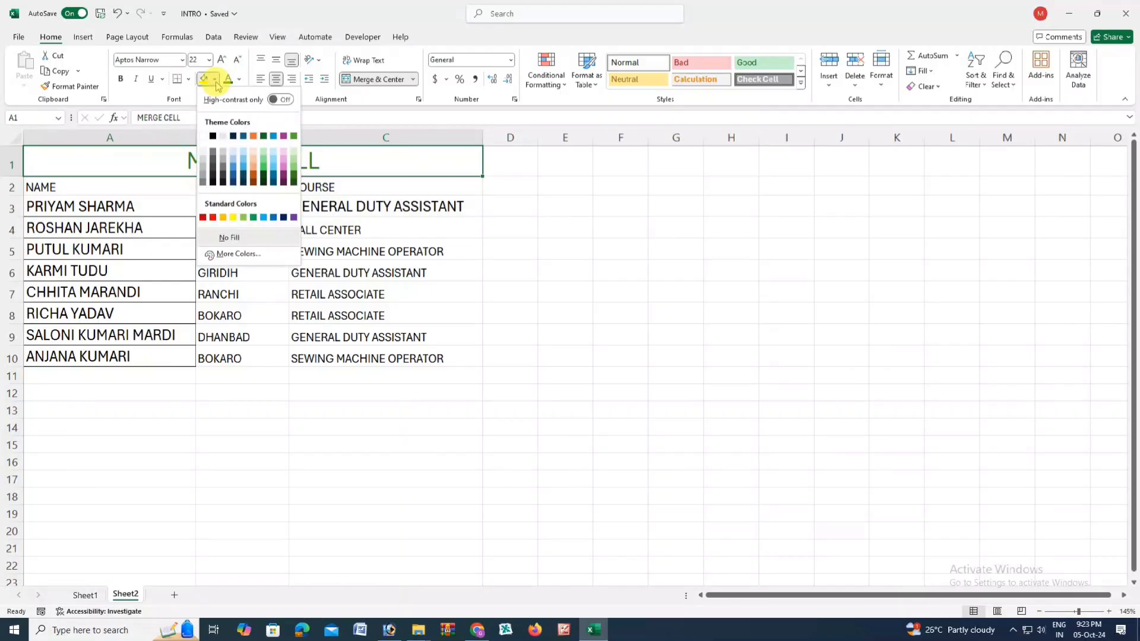
click(233, 217)
click(283, 204)
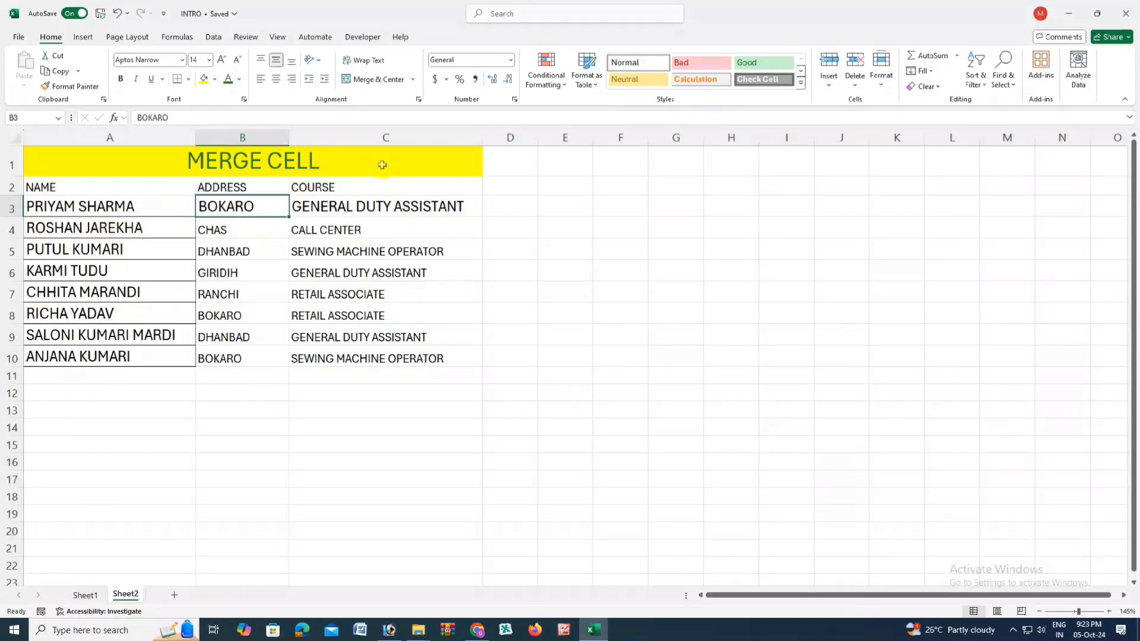
- Drag the NAME header row 2 taller
click(384, 138)
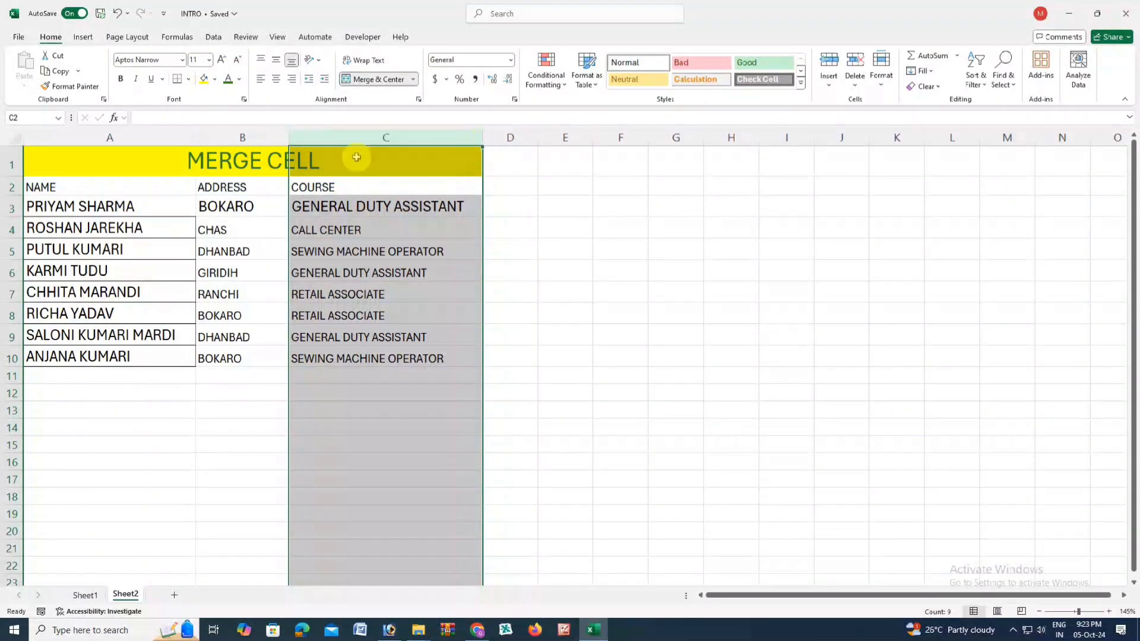
click(228, 138)
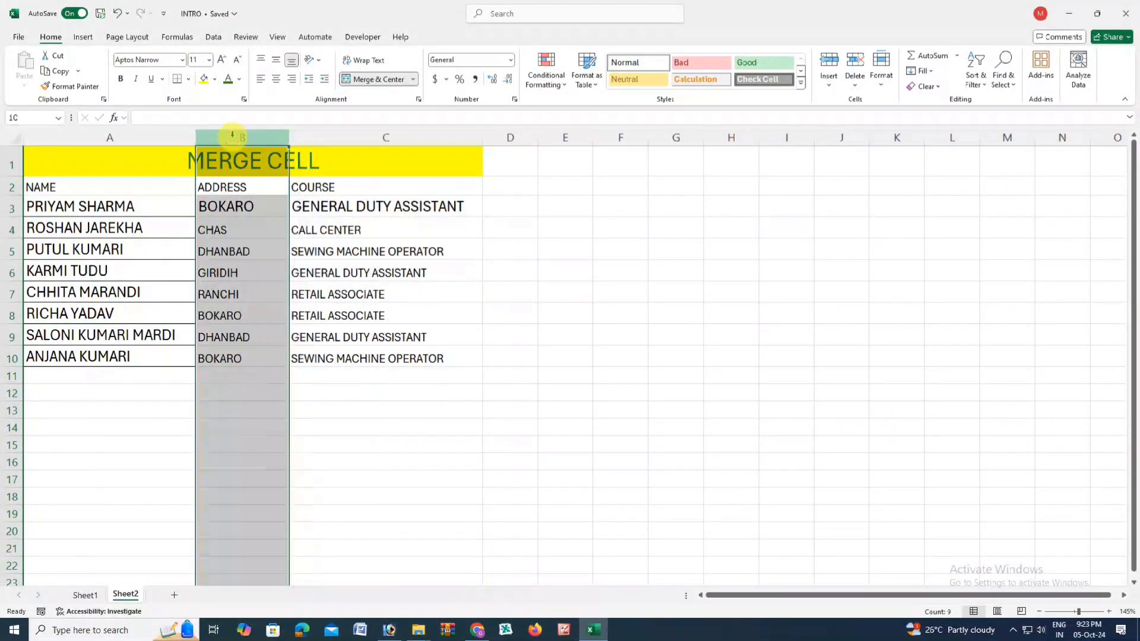
click(12, 187)
drag(13, 196, 18, 345)
click(15, 301)
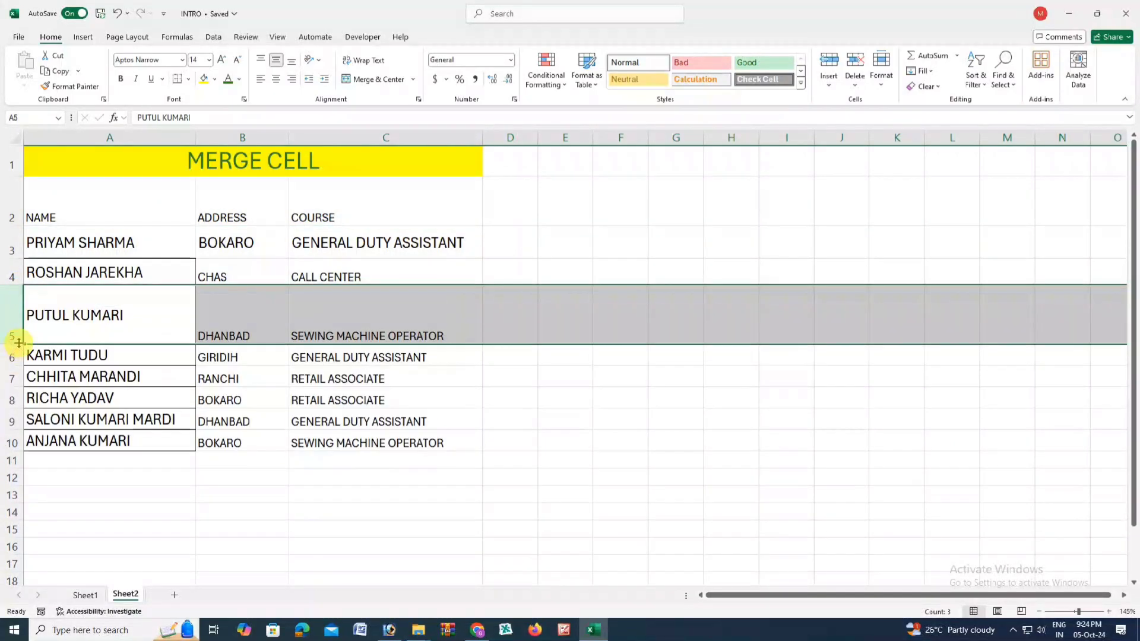
click(80, 215)
click(80, 270)
click(82, 310)
click(94, 262)
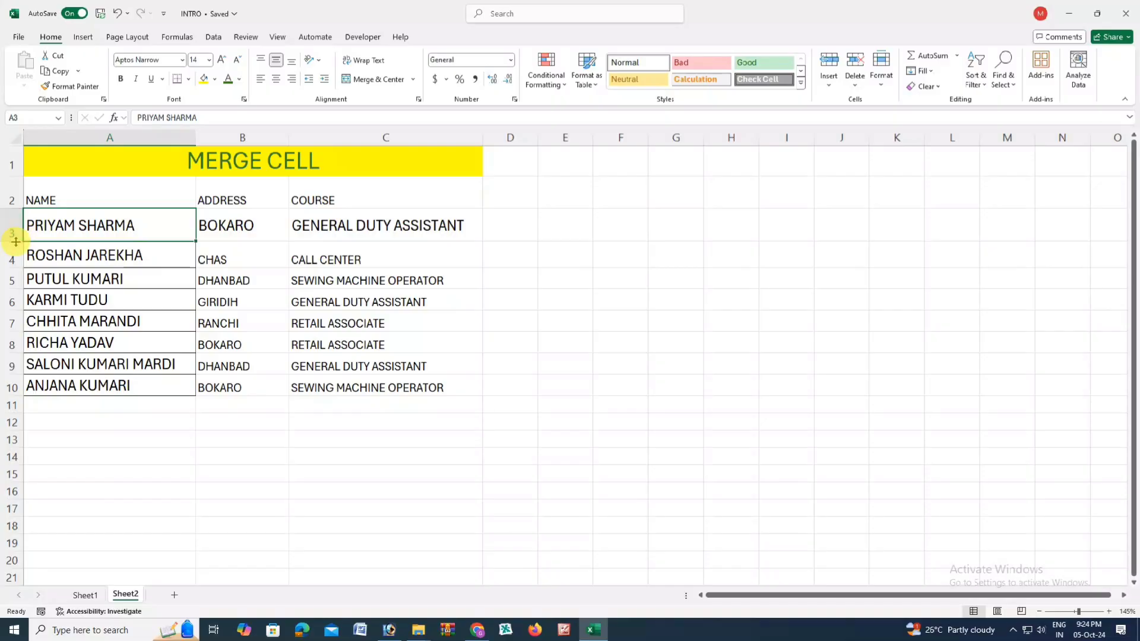
click(12, 194)
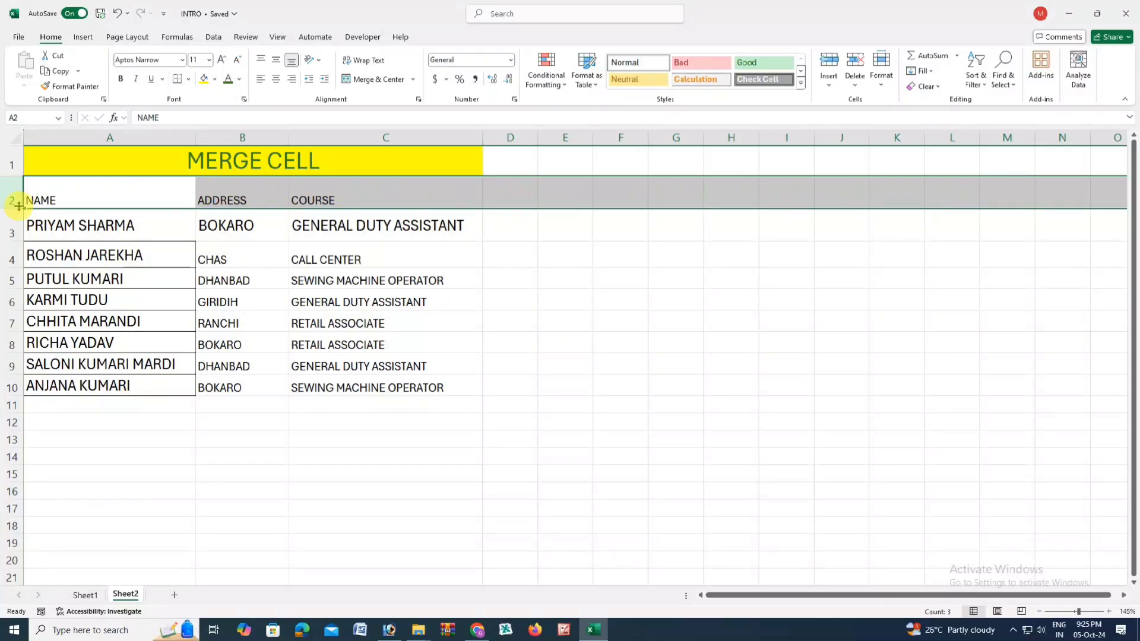
- Select rows 2 to 10 and drag them to one uniform, taller height
shift+click(11, 386)
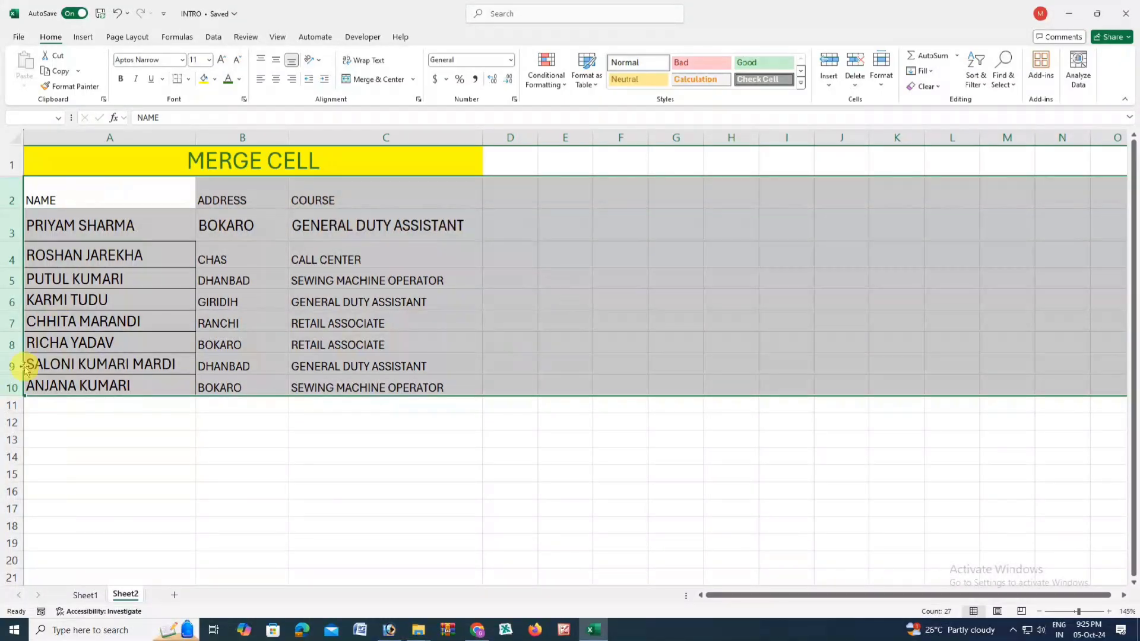
drag(13, 395, 12, 401)
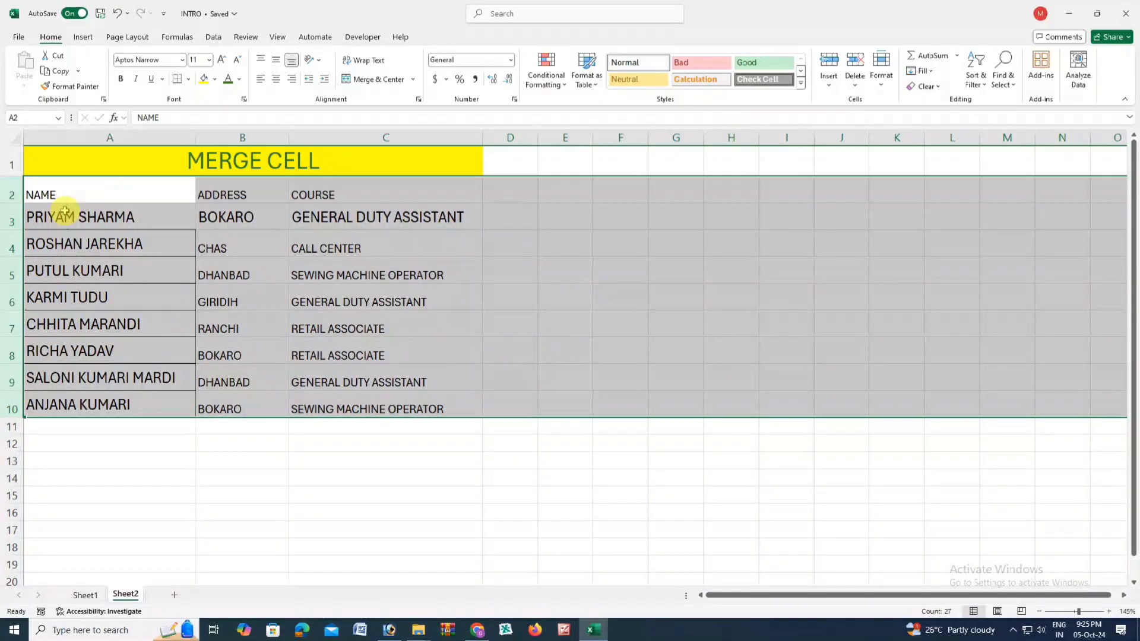
drag(11, 417, 6, 422)
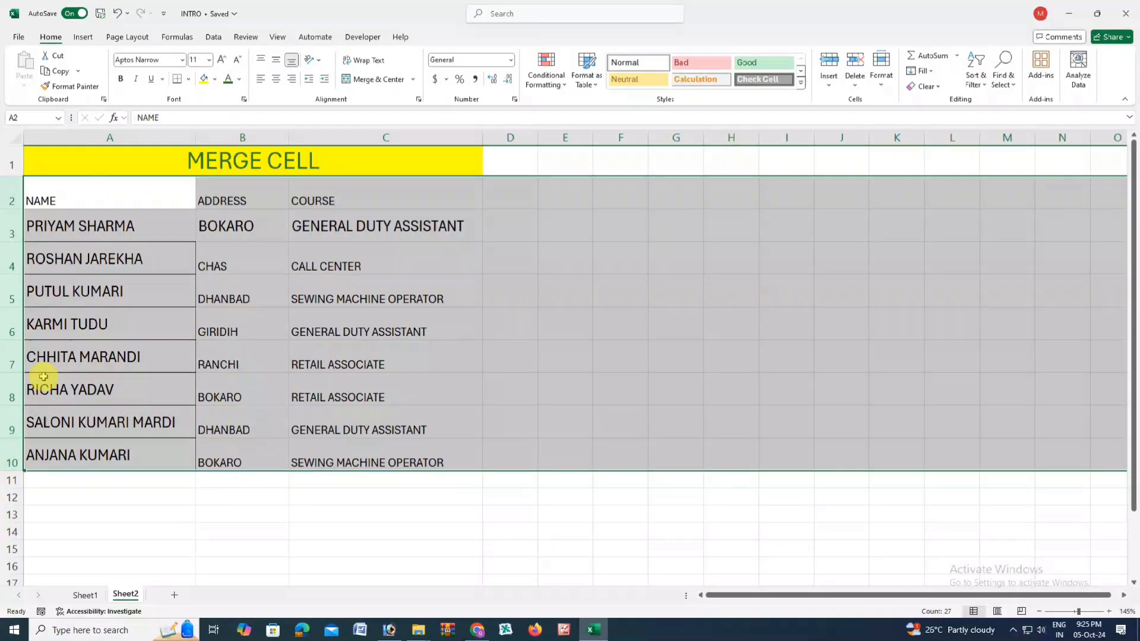
drag(11, 472, 8, 476)
click(144, 344)
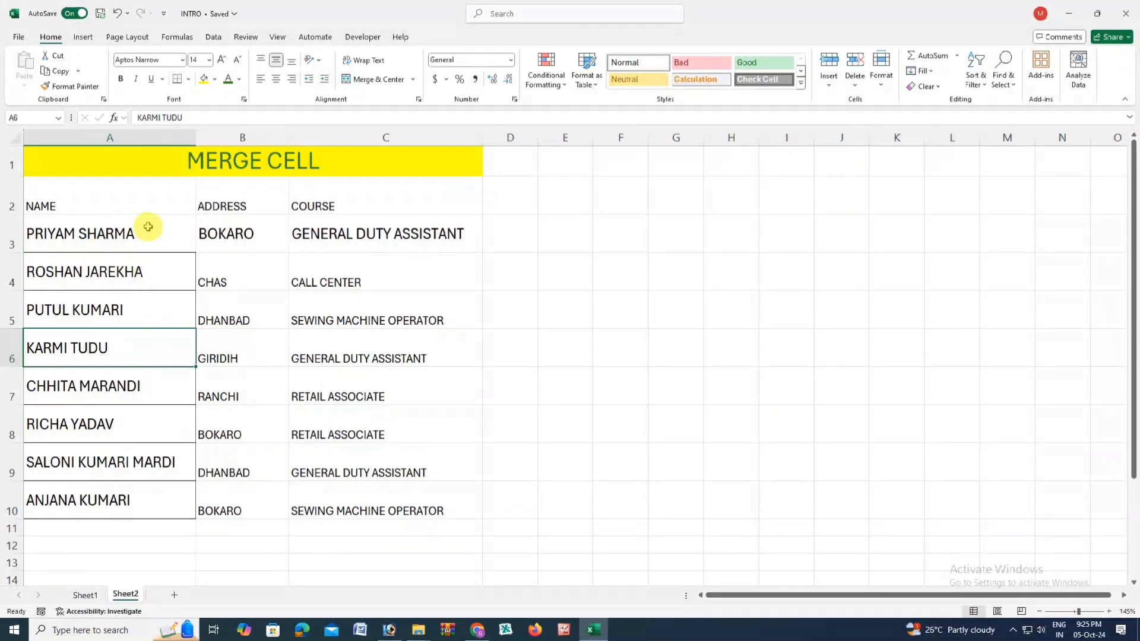
click(240, 137)
click(356, 138)
- Select columns A through C and drag them together to an equal width of about 32.57
click(87, 130)
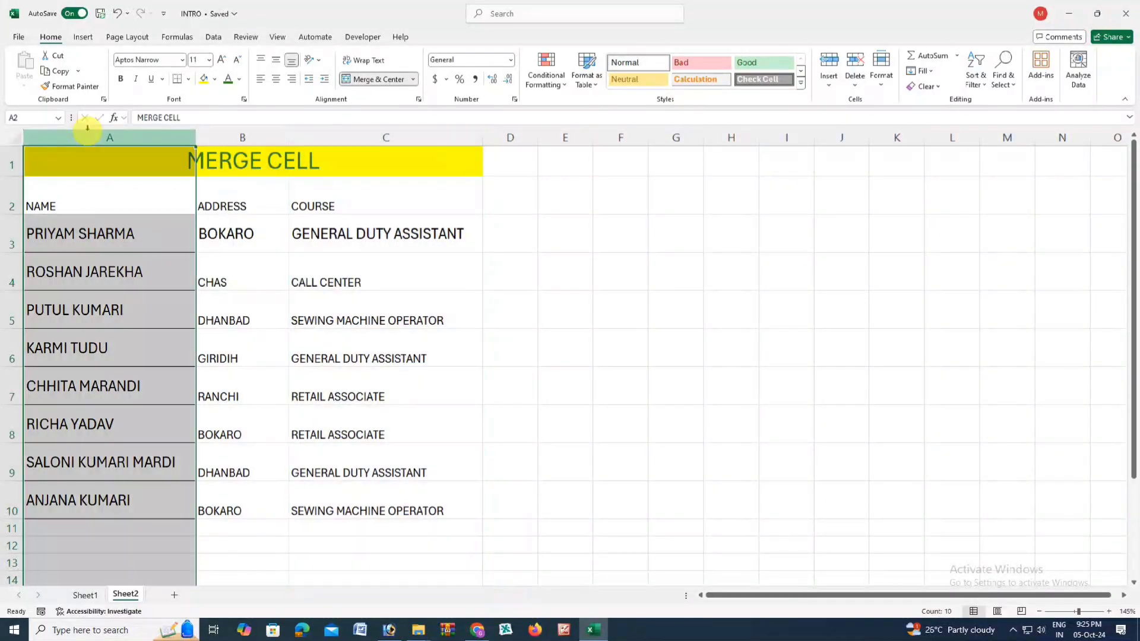
click(201, 181)
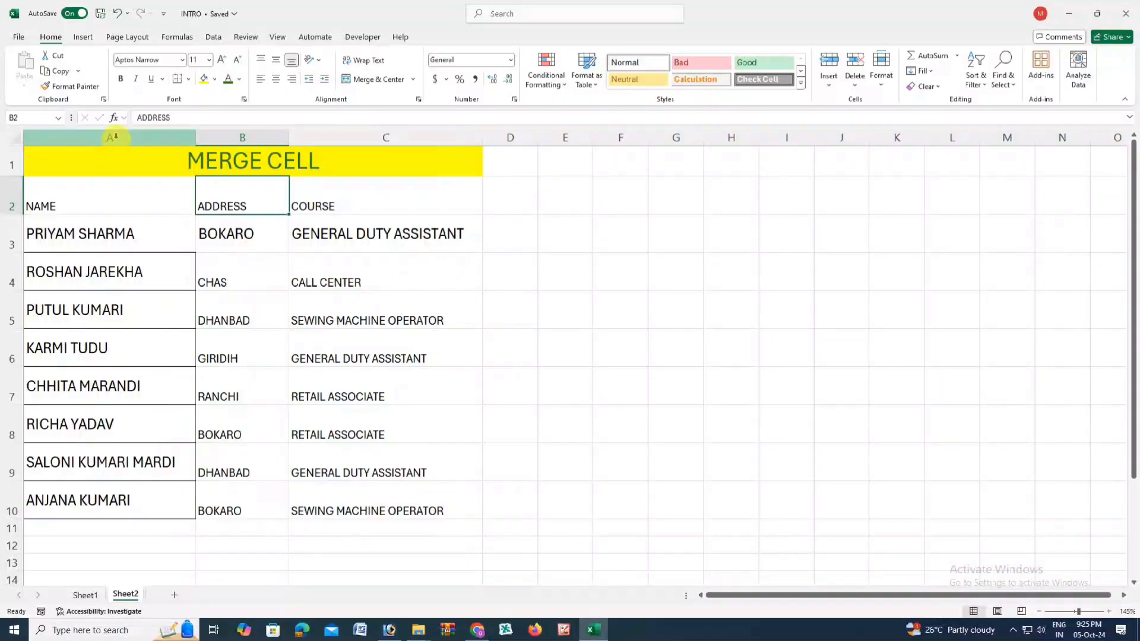
click(148, 138)
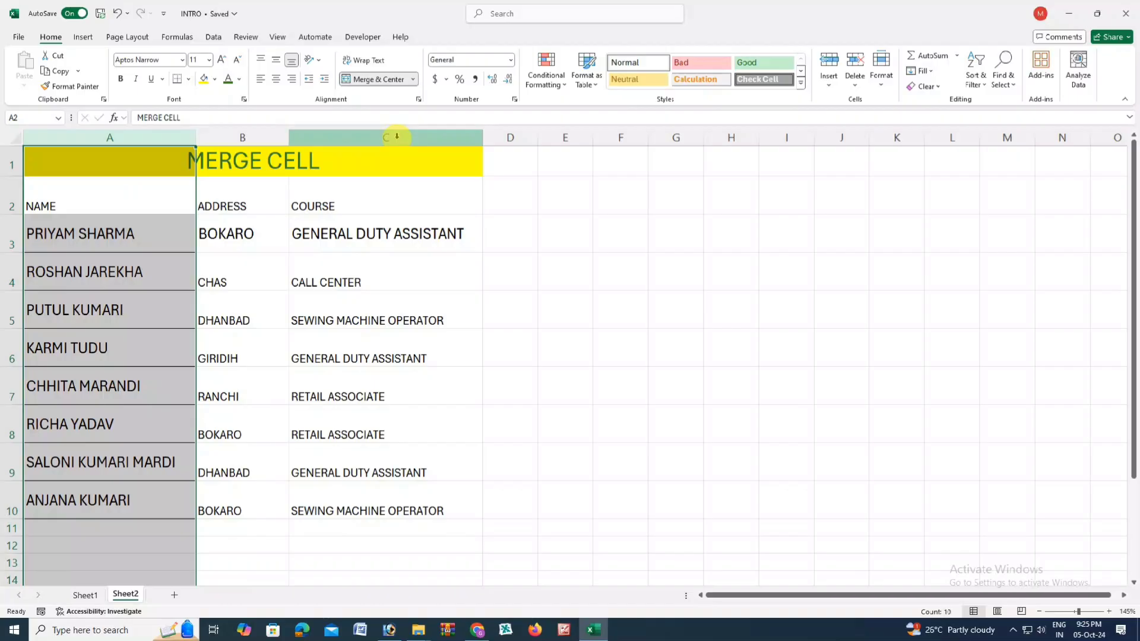
shift+click(395, 137)
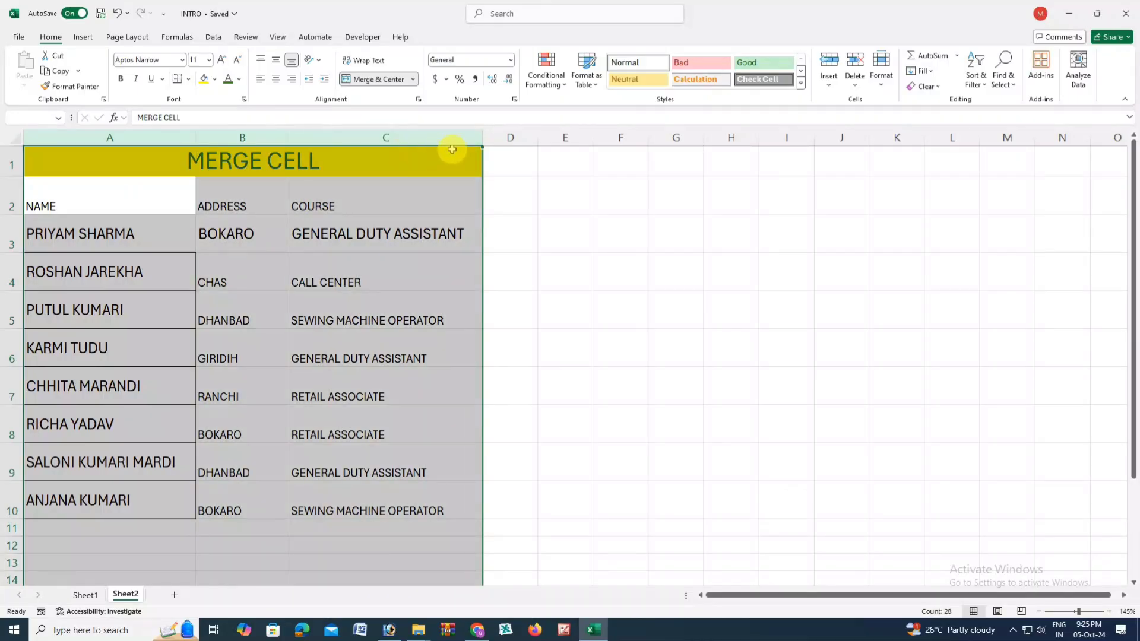
drag(482, 137, 489, 139)
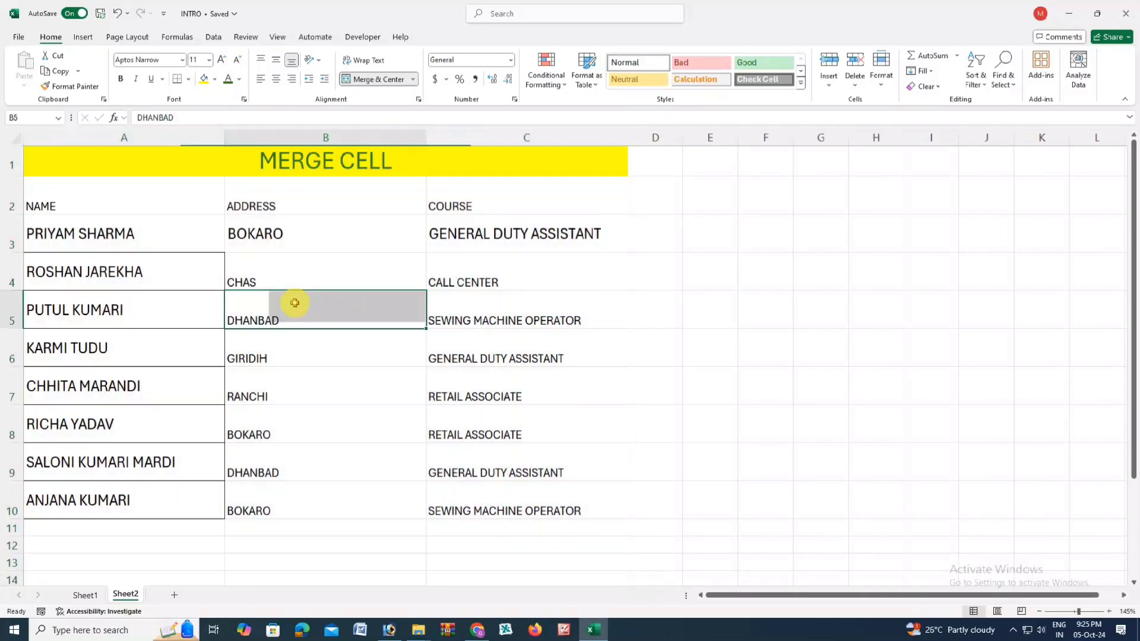
- Apply No Border to the trainee name cells A3:A10
click(295, 303)
click(70, 233)
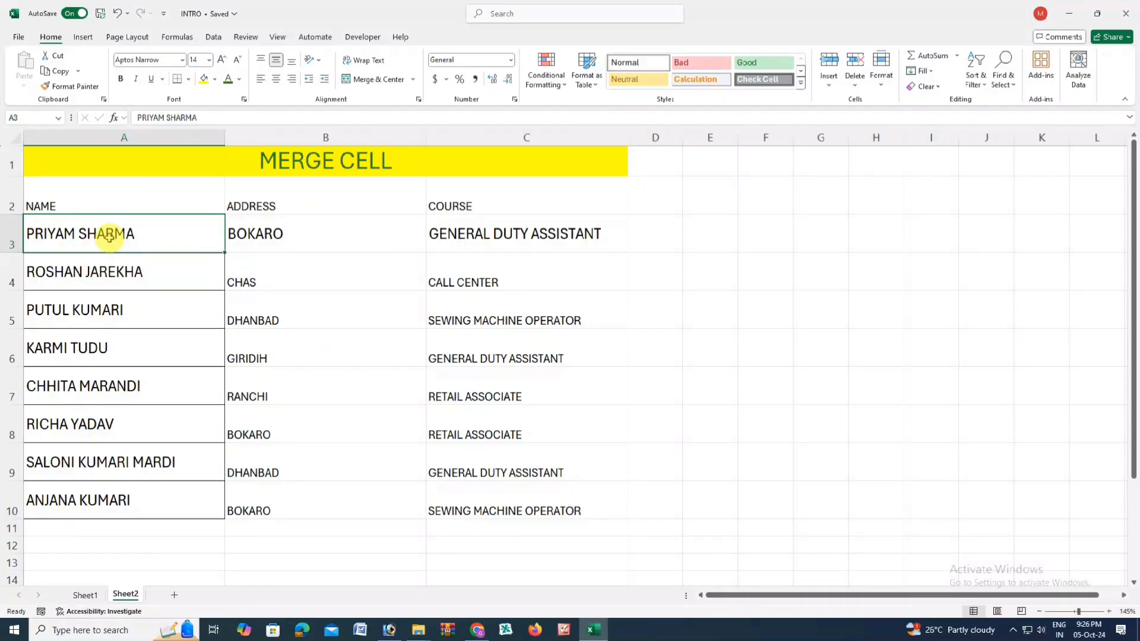
drag(140, 236, 140, 516)
click(189, 79)
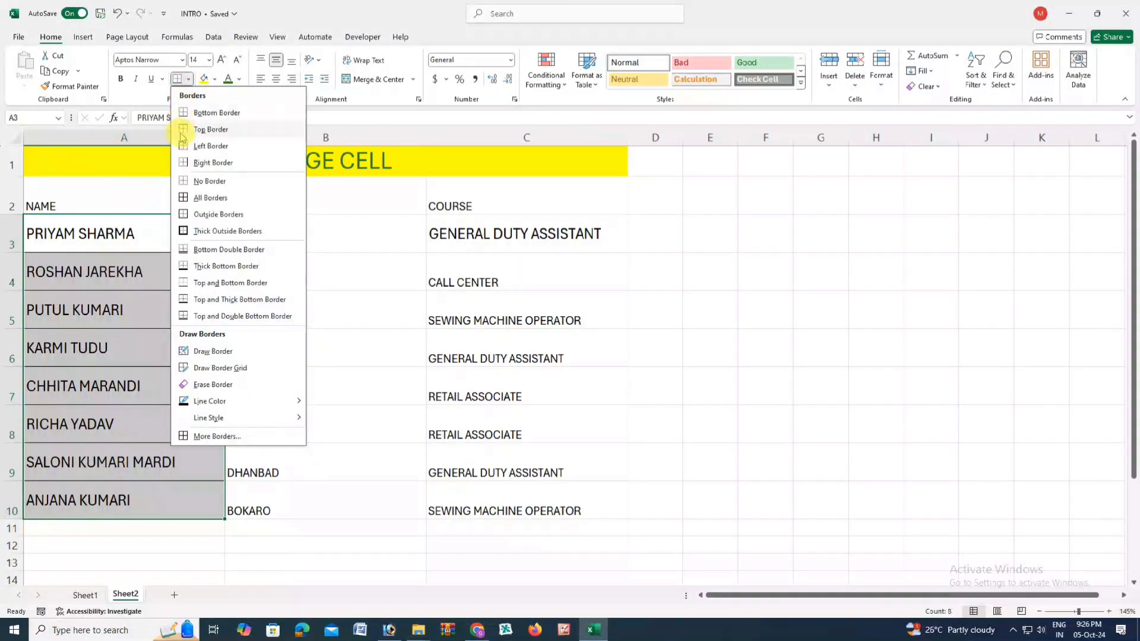
click(191, 180)
click(121, 294)
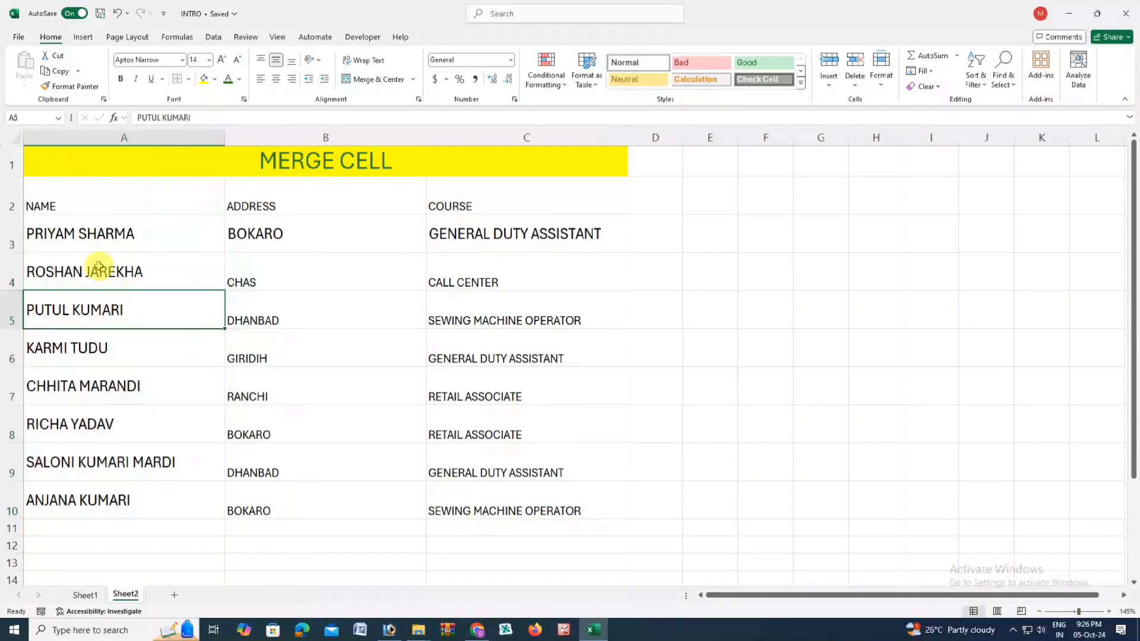
click(93, 233)
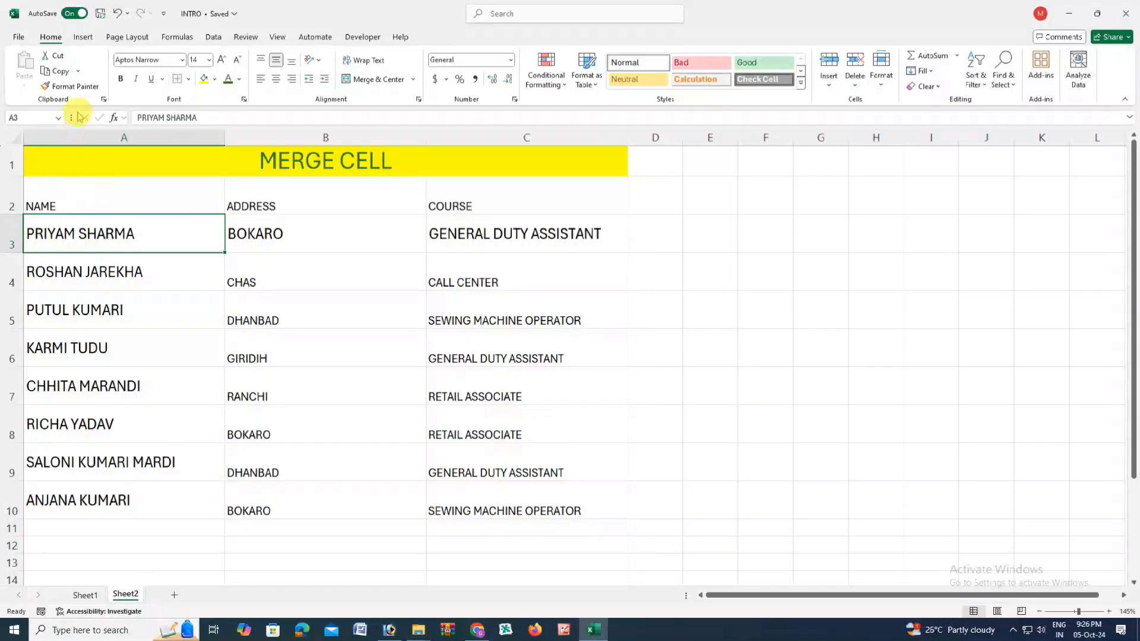
click(75, 86)
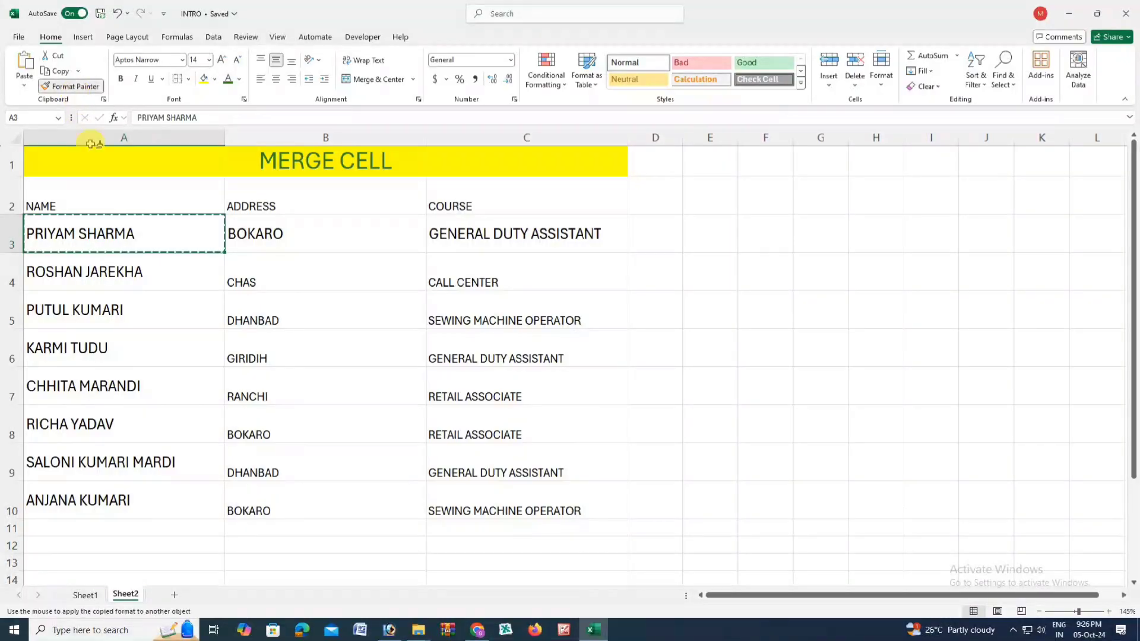
- Paint A3's formatting across A2:C10 and enlarge the MERGE CELL title one size step
mouse_move(99, 197)
mouse_down()
mouse_move(469, 257)
mouse_move(516, 303)
mouse_move(533, 503)
mouse_up()
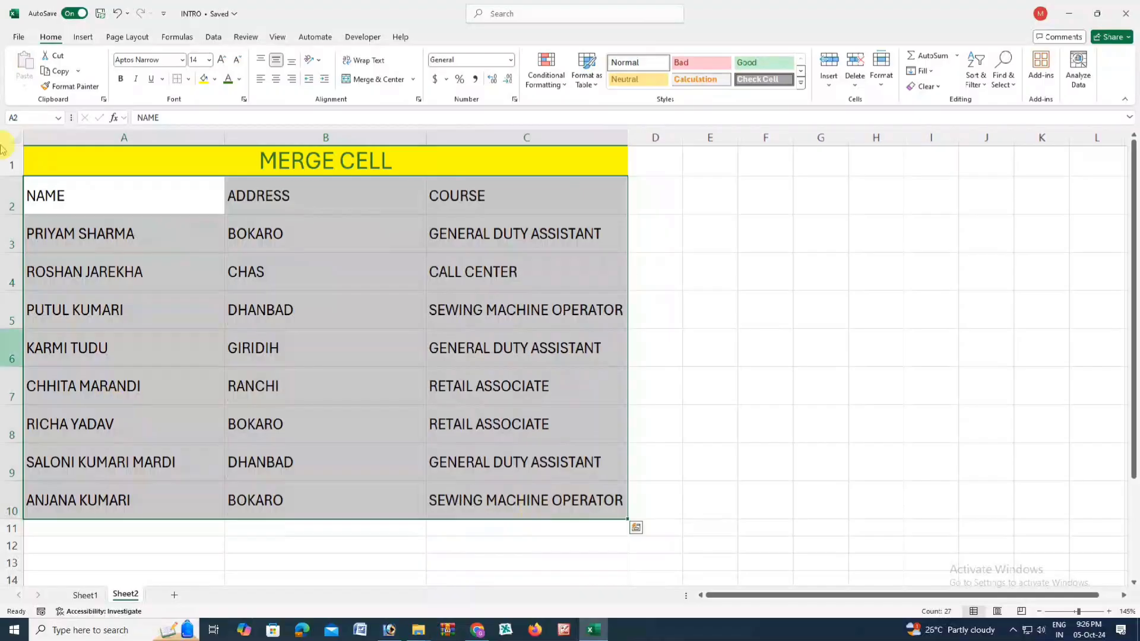
click(375, 297)
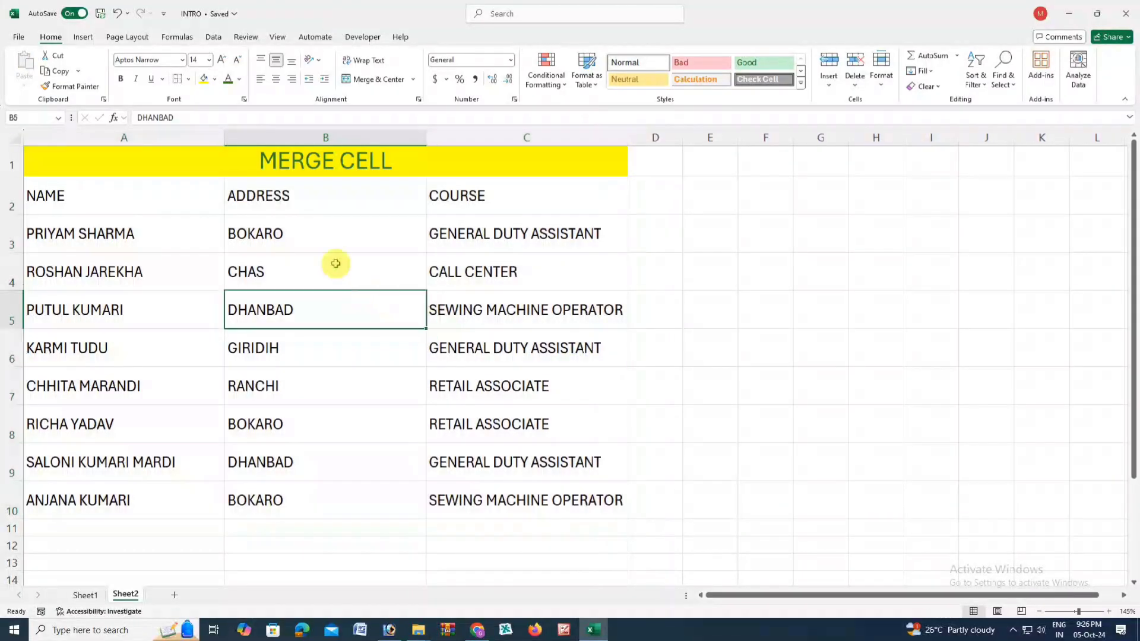
click(133, 212)
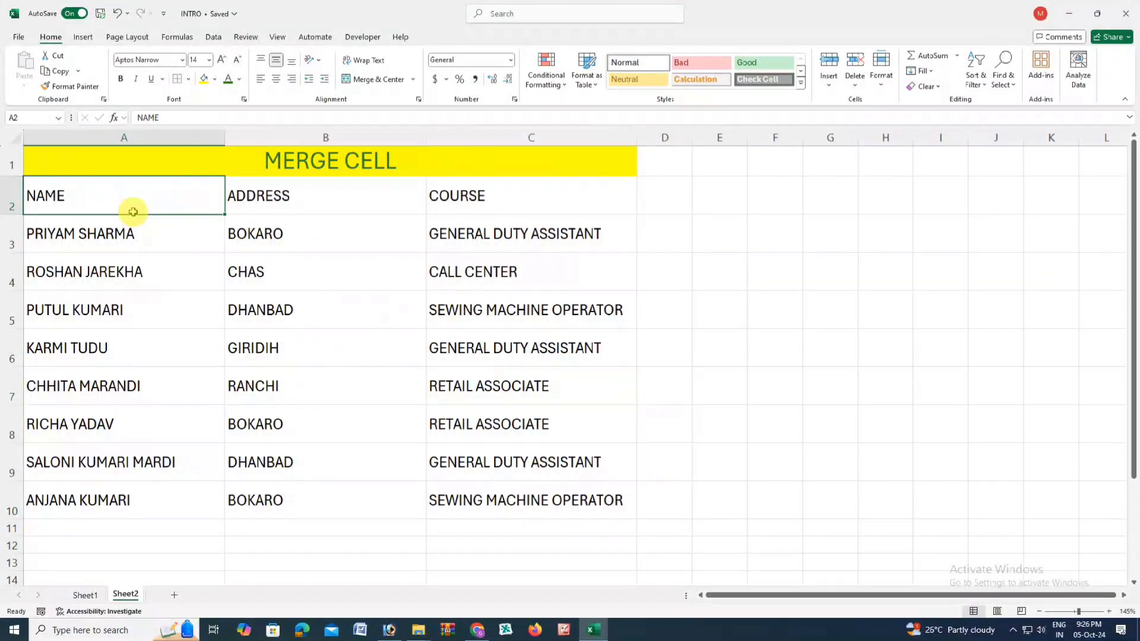
click(274, 174)
click(220, 60)
- Raise the title to 26 pt and apply All Borders to the table A1:C10
click(220, 60)
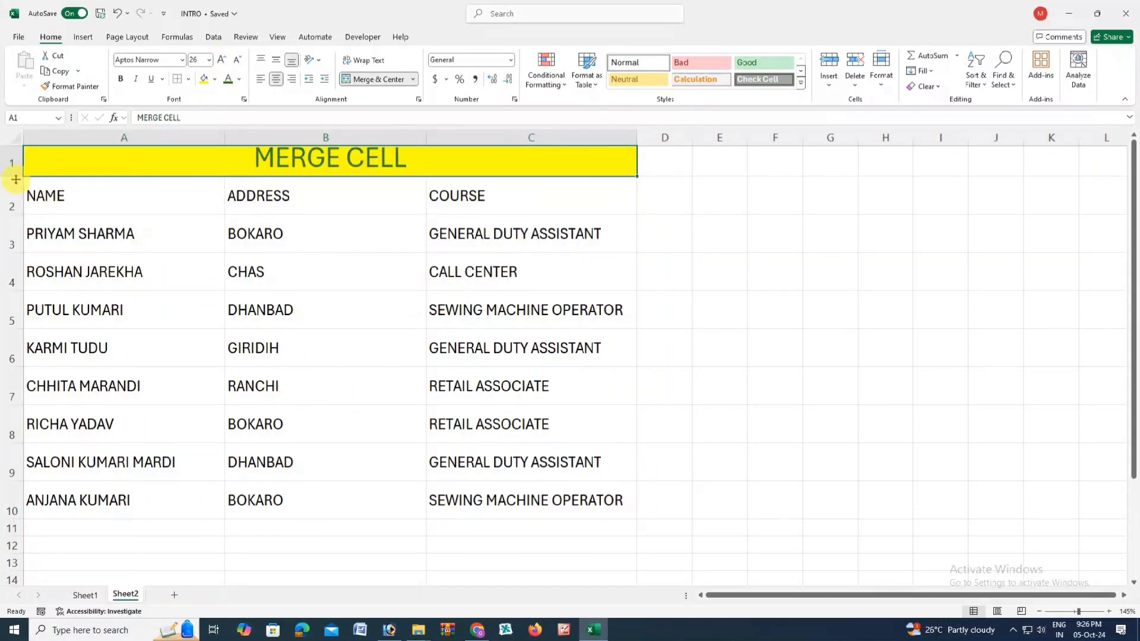
click(306, 227)
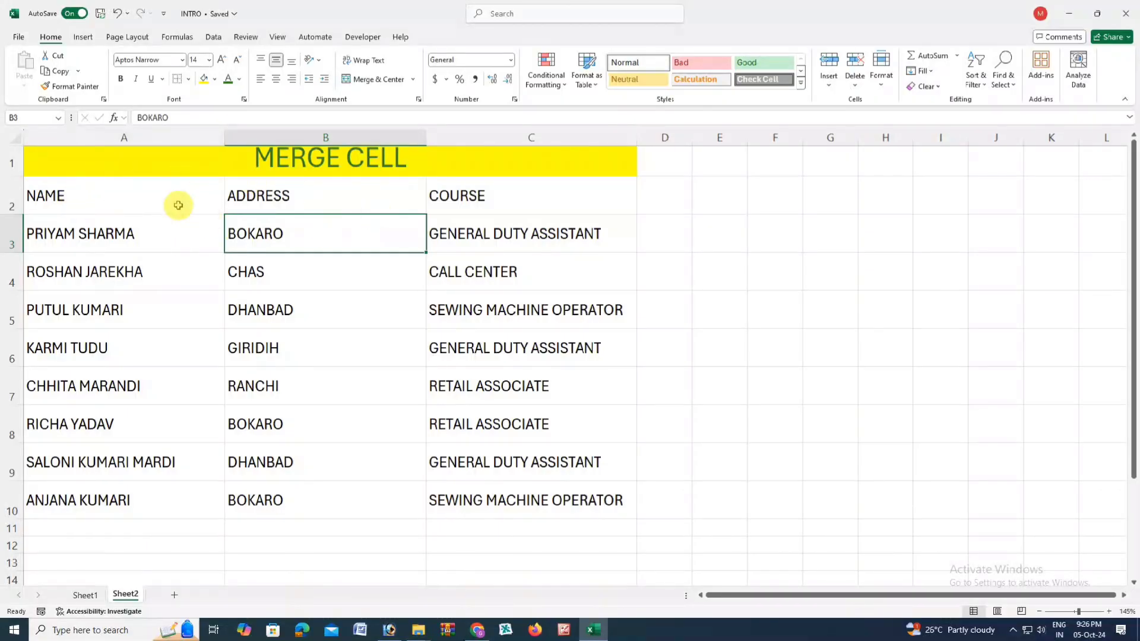
drag(109, 163, 326, 488)
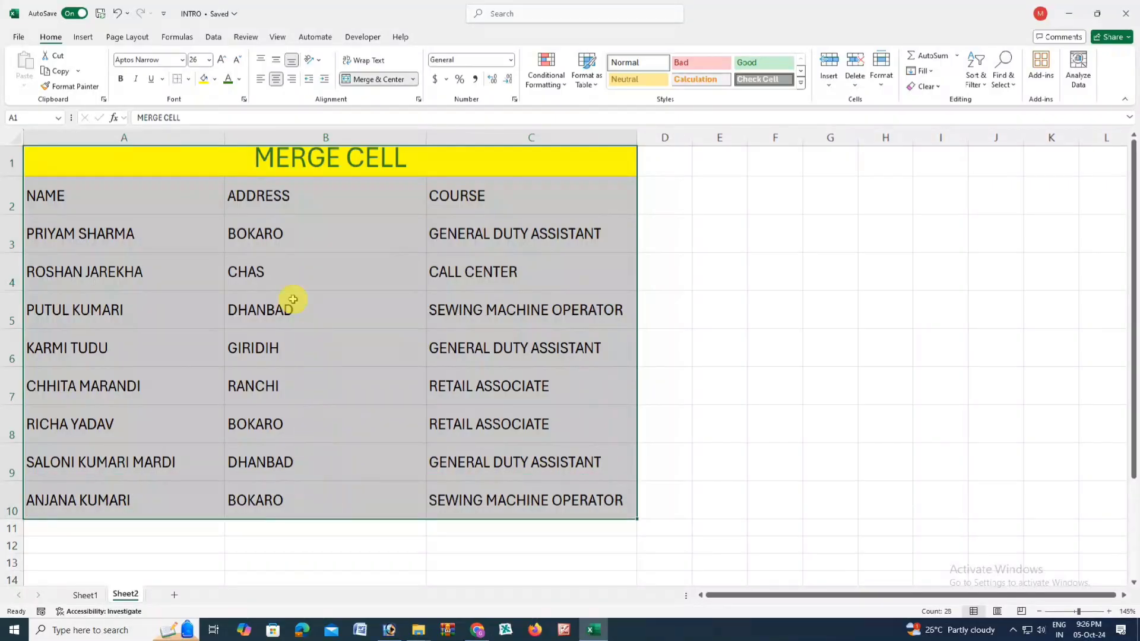
click(189, 79)
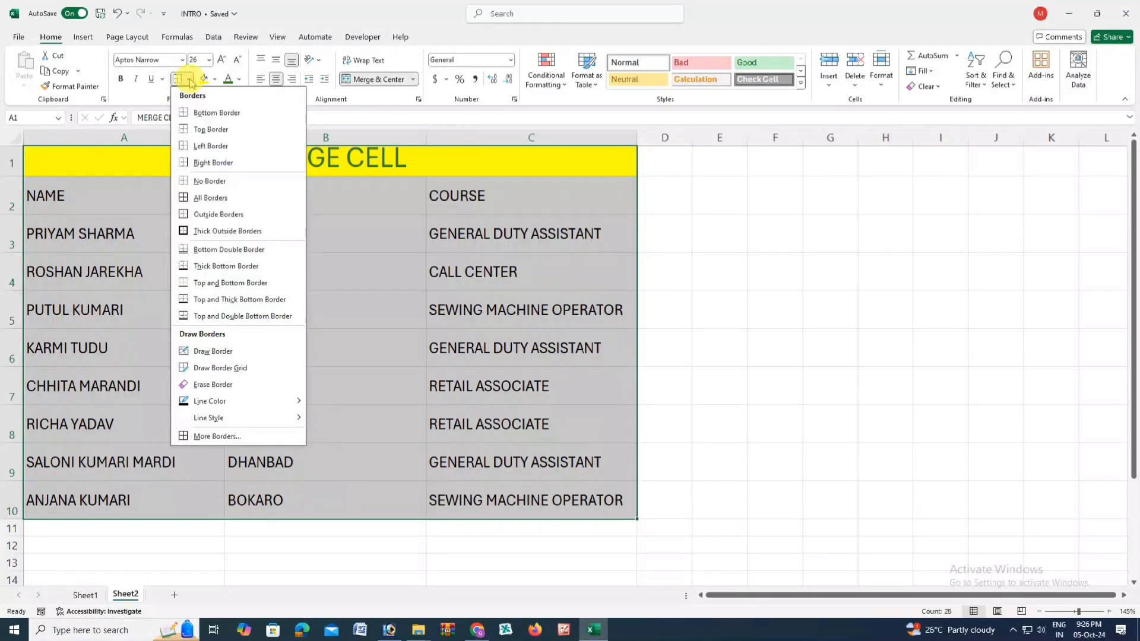
click(201, 197)
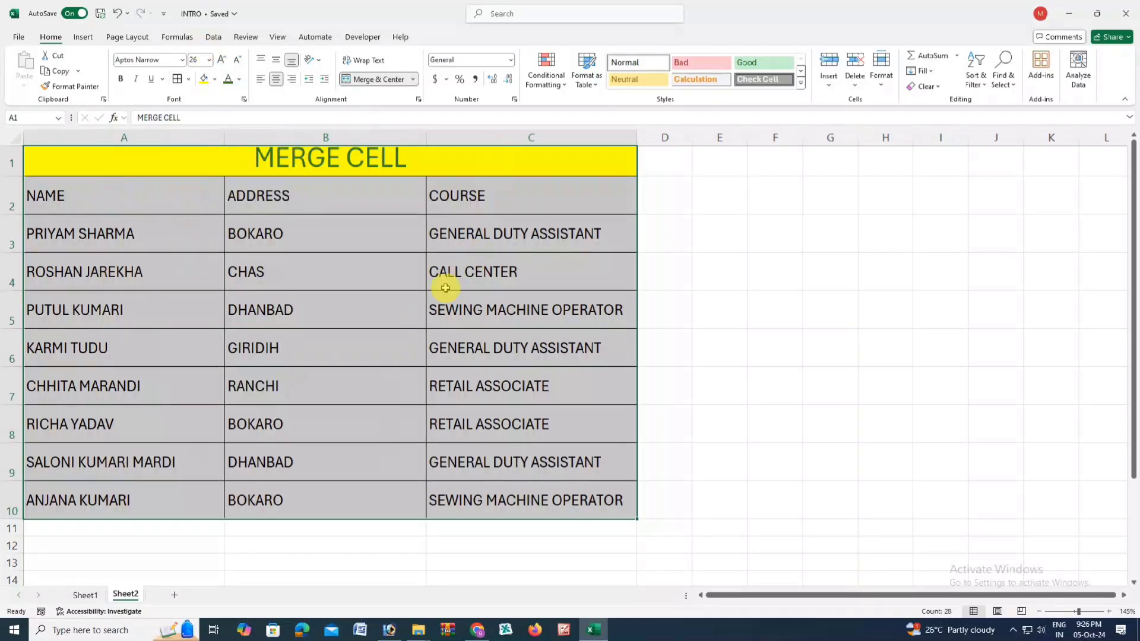
click(349, 321)
click(173, 386)
click(456, 195)
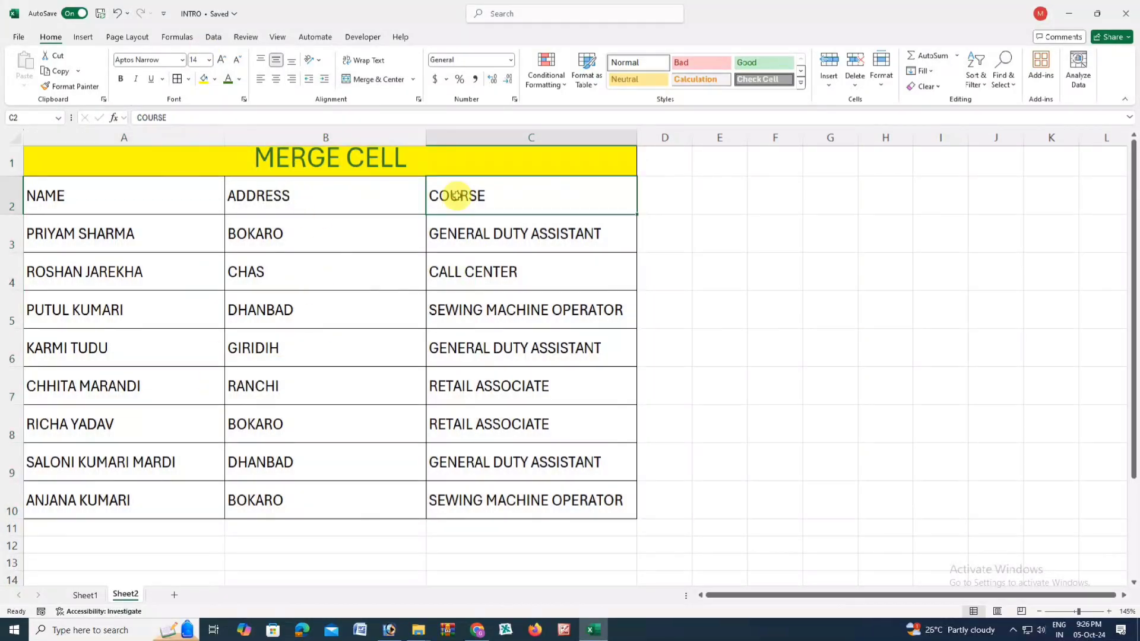
- Fill the header cells A2:C2 with green
click(84, 198)
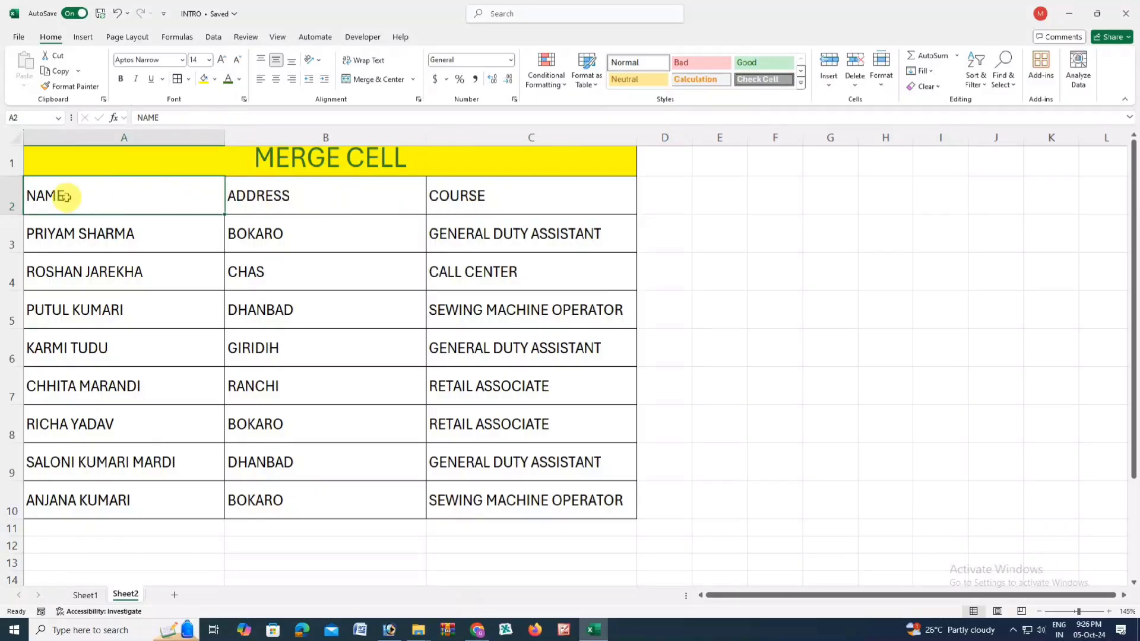
drag(243, 197, 511, 195)
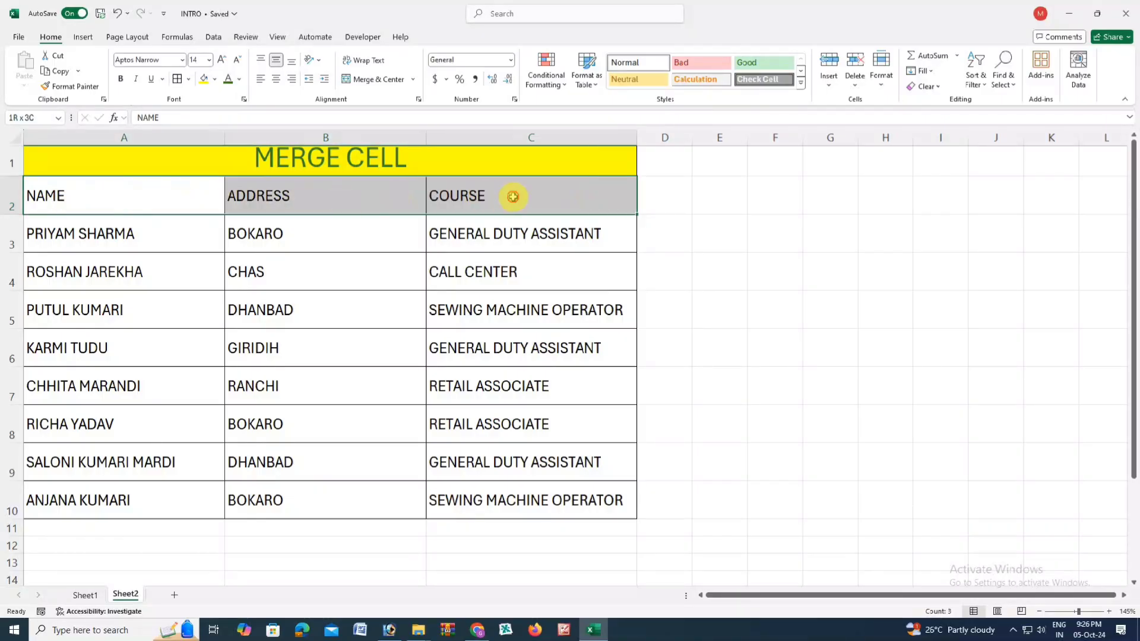
click(215, 80)
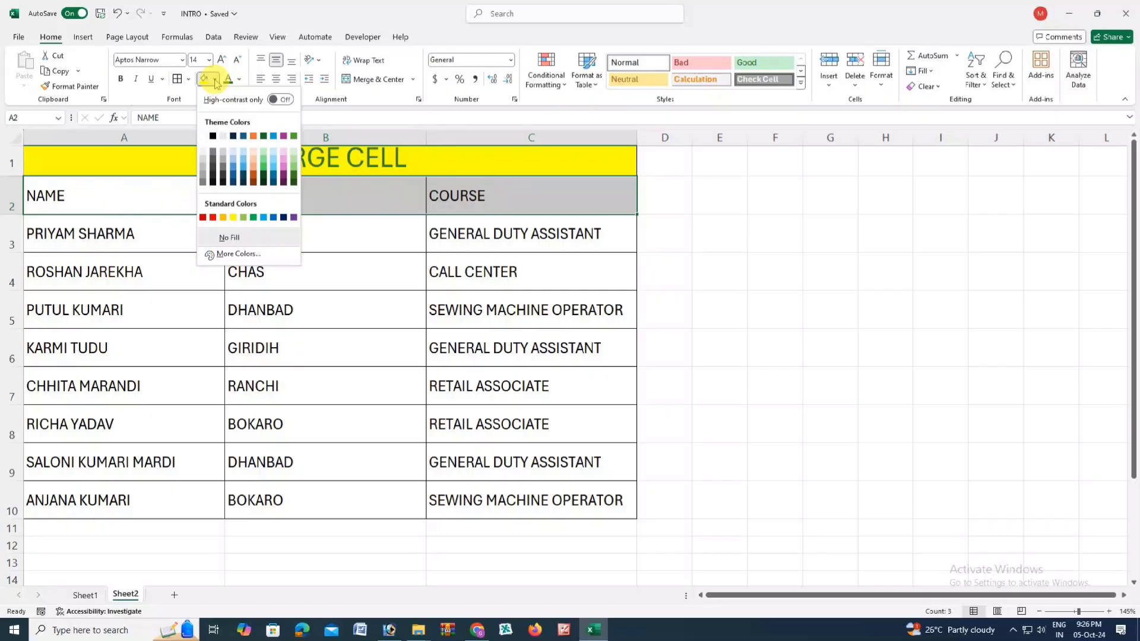
click(265, 172)
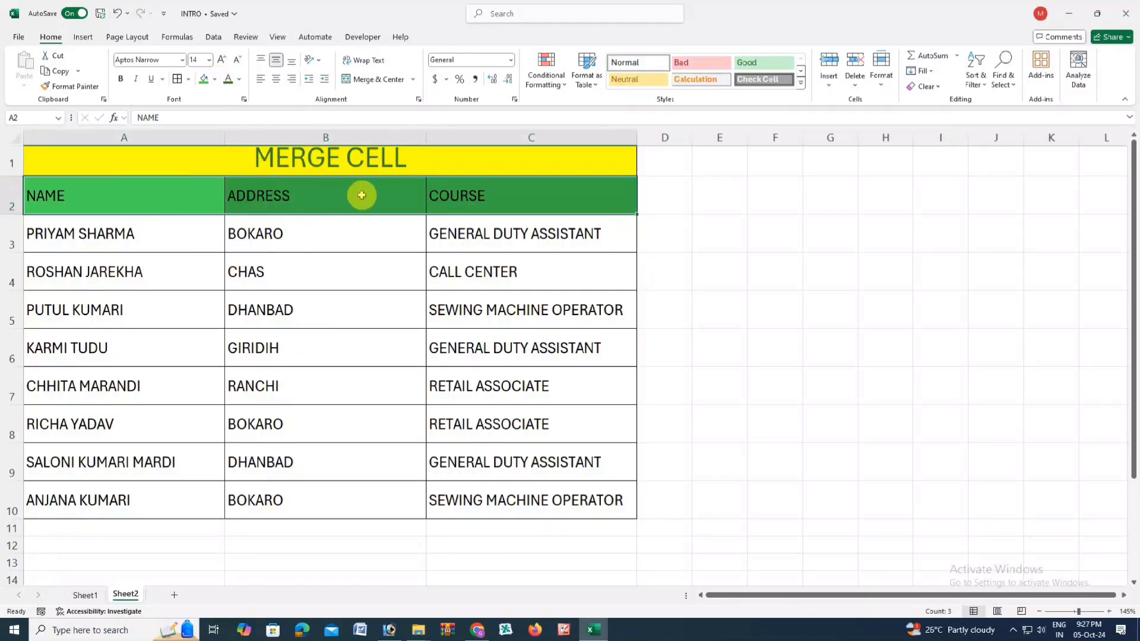
- Make the header text bold, 18 pt and white
click(121, 79)
click(221, 60)
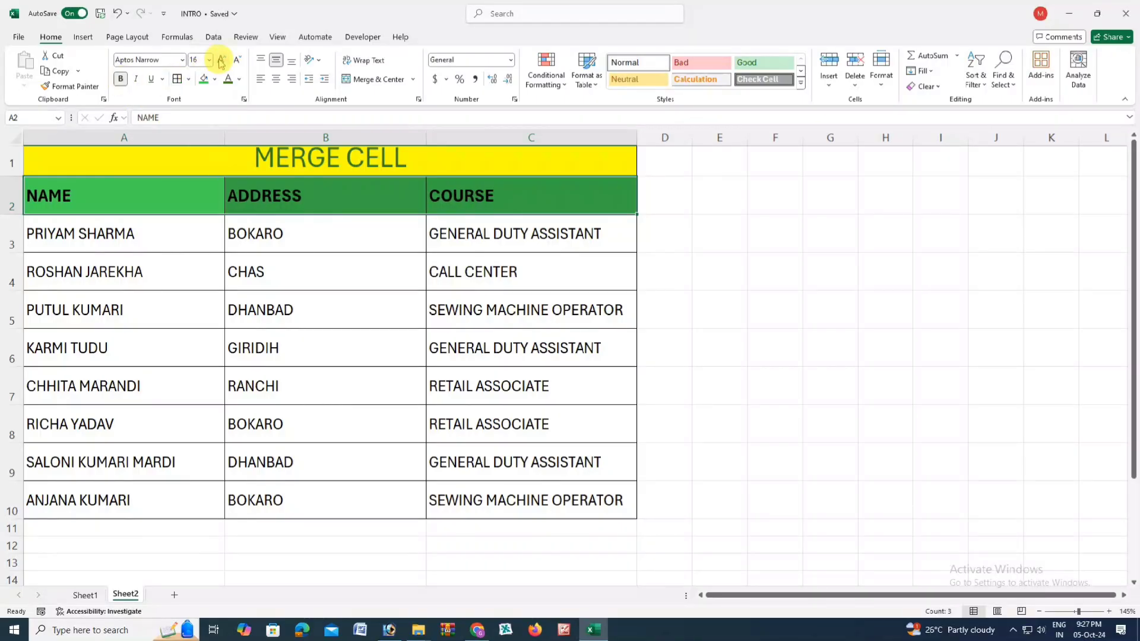
click(221, 61)
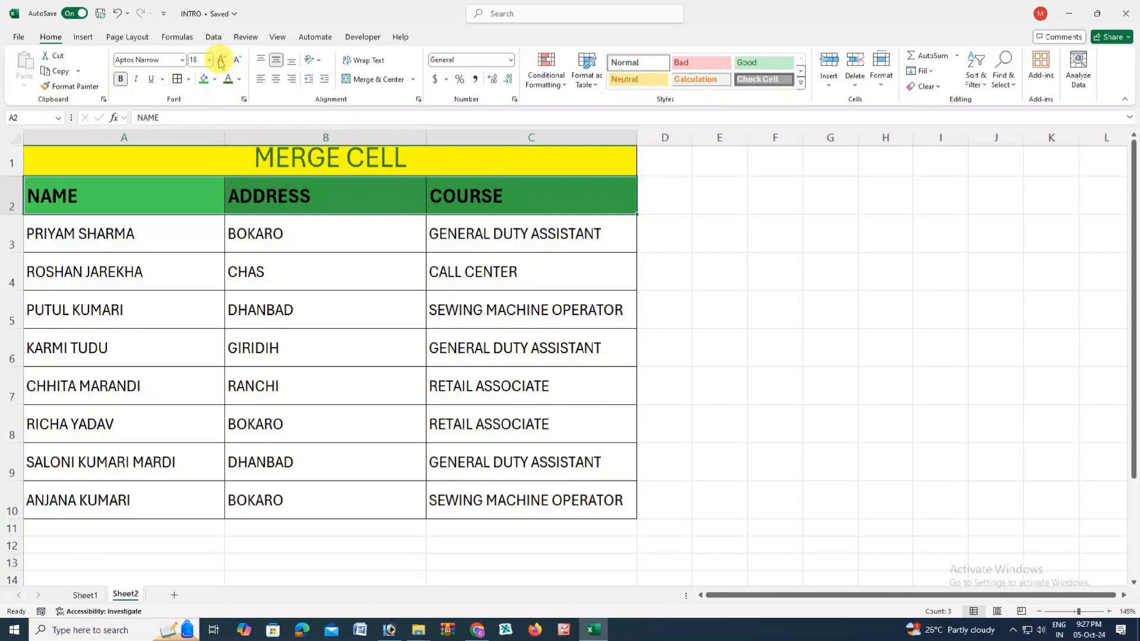
click(235, 60)
click(235, 61)
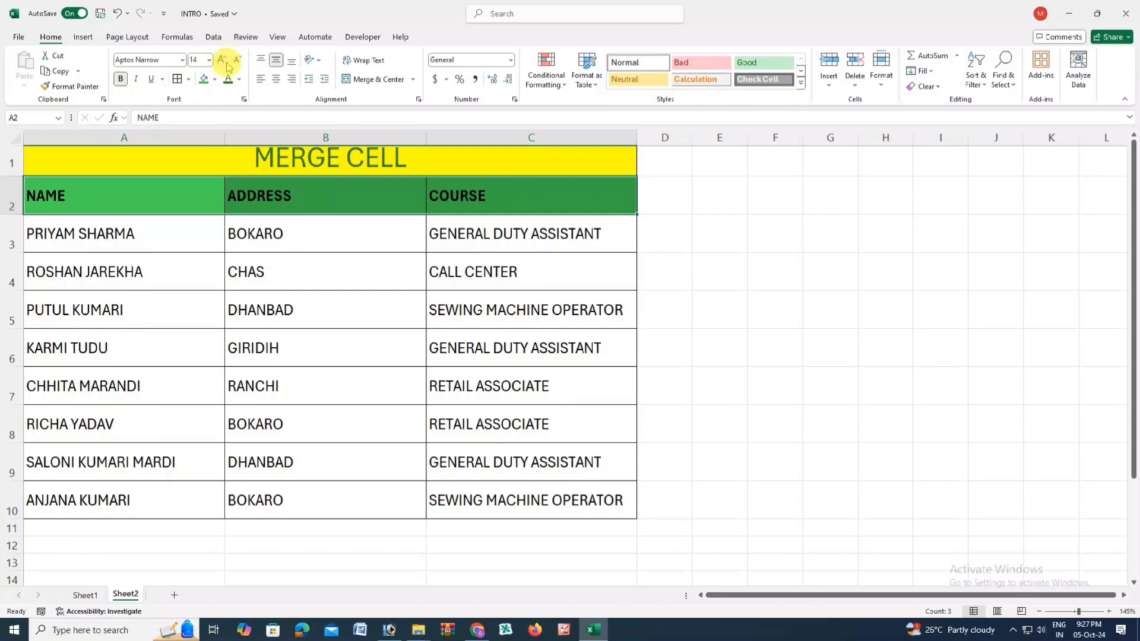
click(222, 61)
click(222, 61)
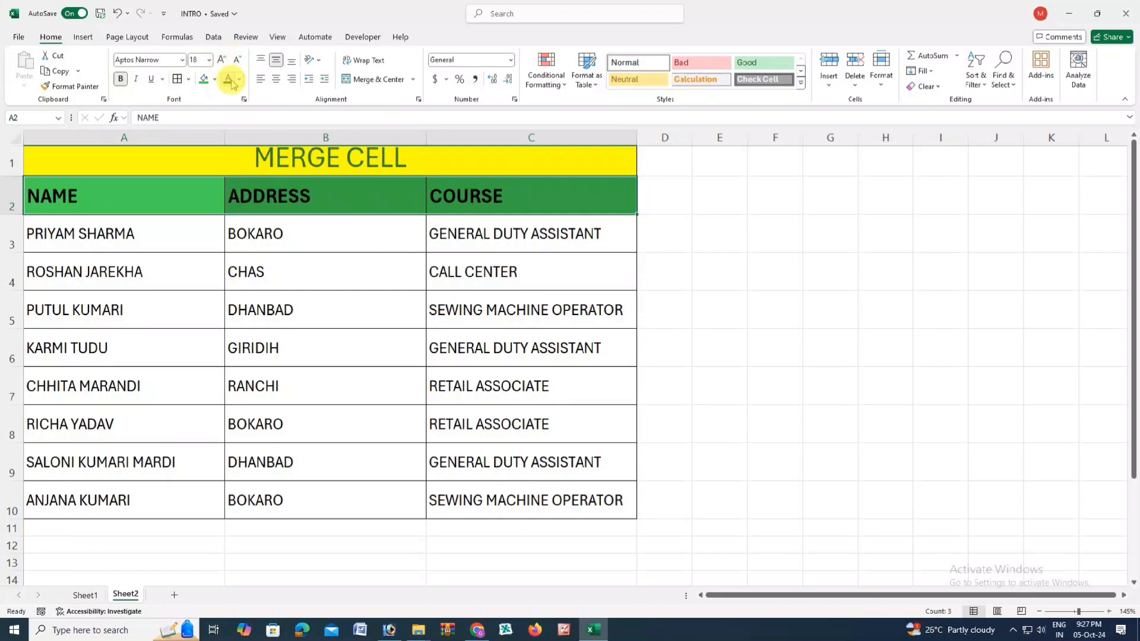
click(239, 80)
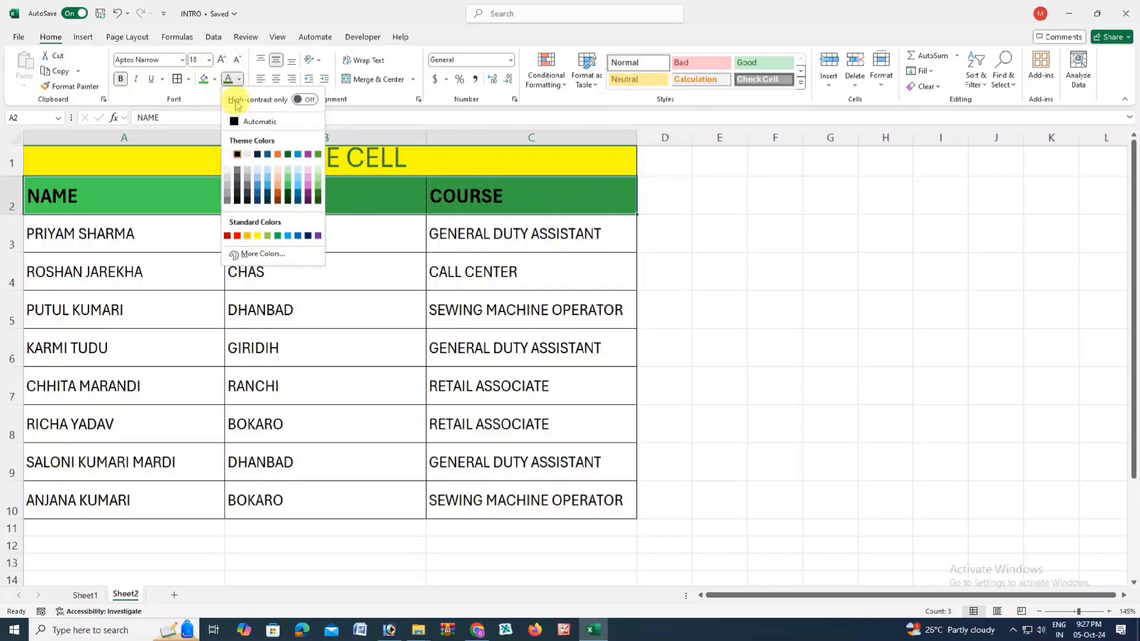
click(227, 155)
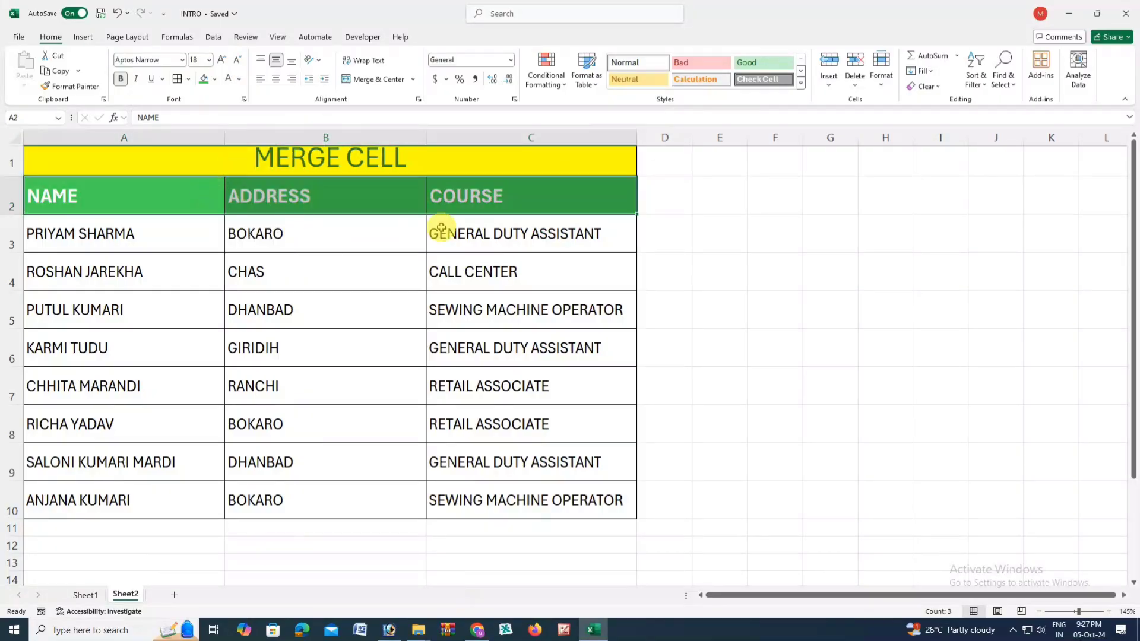
click(442, 233)
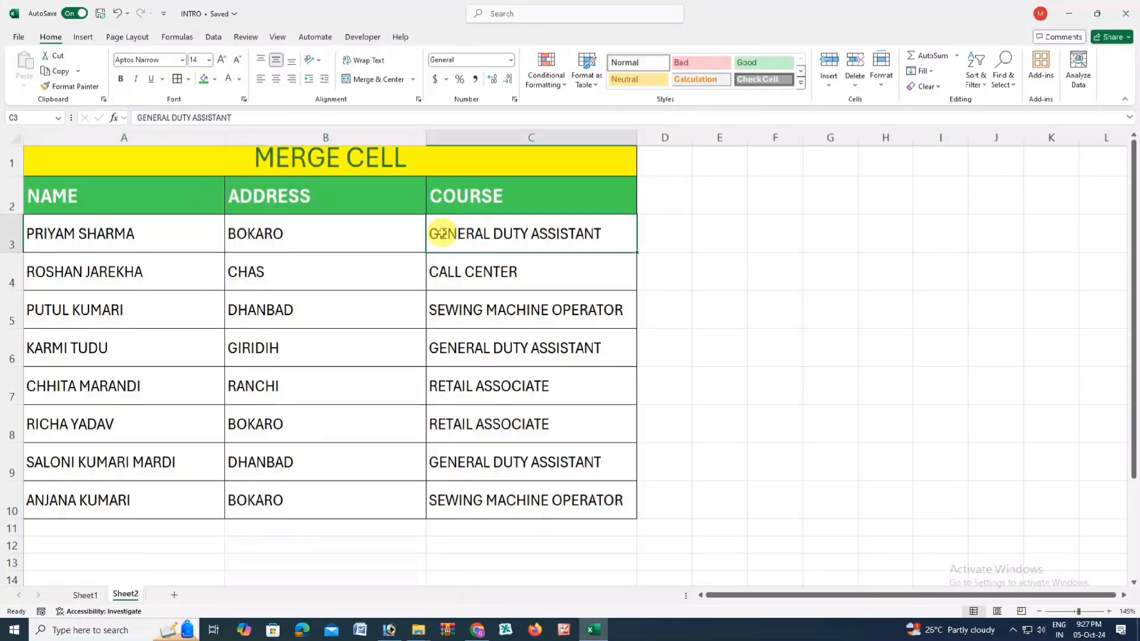
- Enlarge the header text further and make the MERGE CELL title row taller
click(143, 196)
drag(294, 200, 483, 191)
click(228, 57)
click(228, 57)
click(222, 59)
click(222, 60)
click(223, 59)
click(223, 59)
click(176, 159)
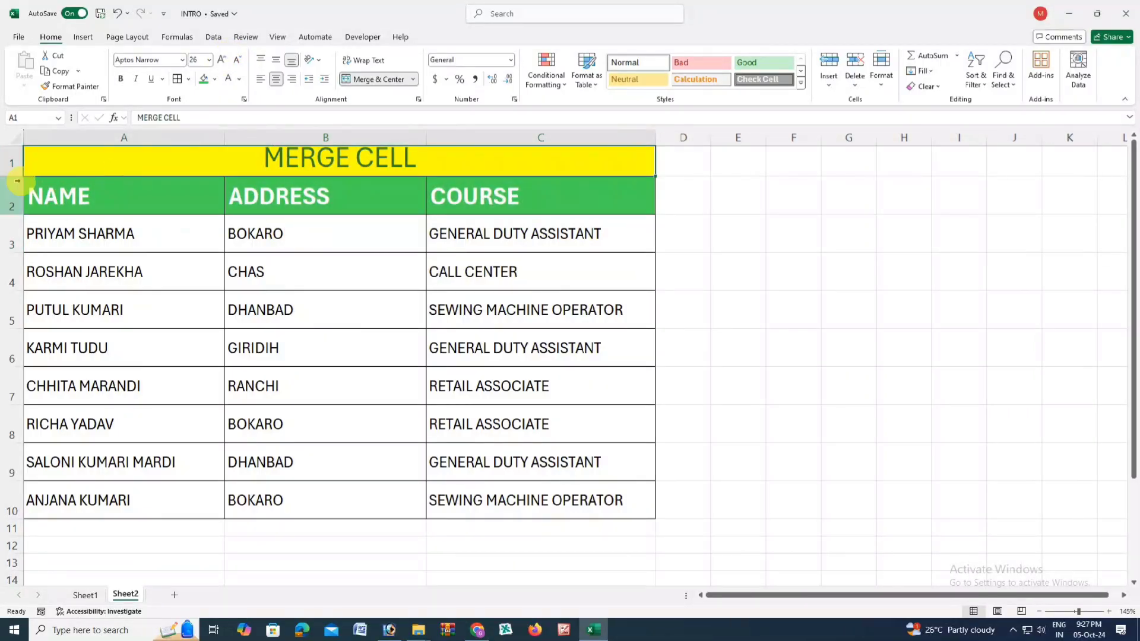
drag(18, 177, 18, 187)
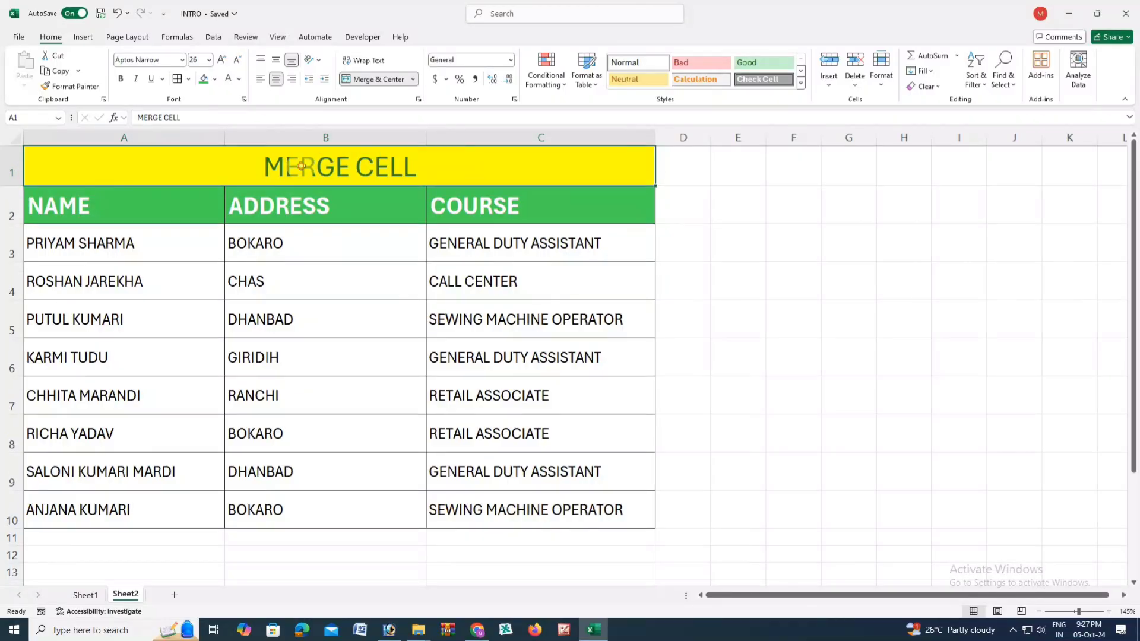
- Try left, centre, right, top and middle alignments on the title, and make its row taller
click(278, 61)
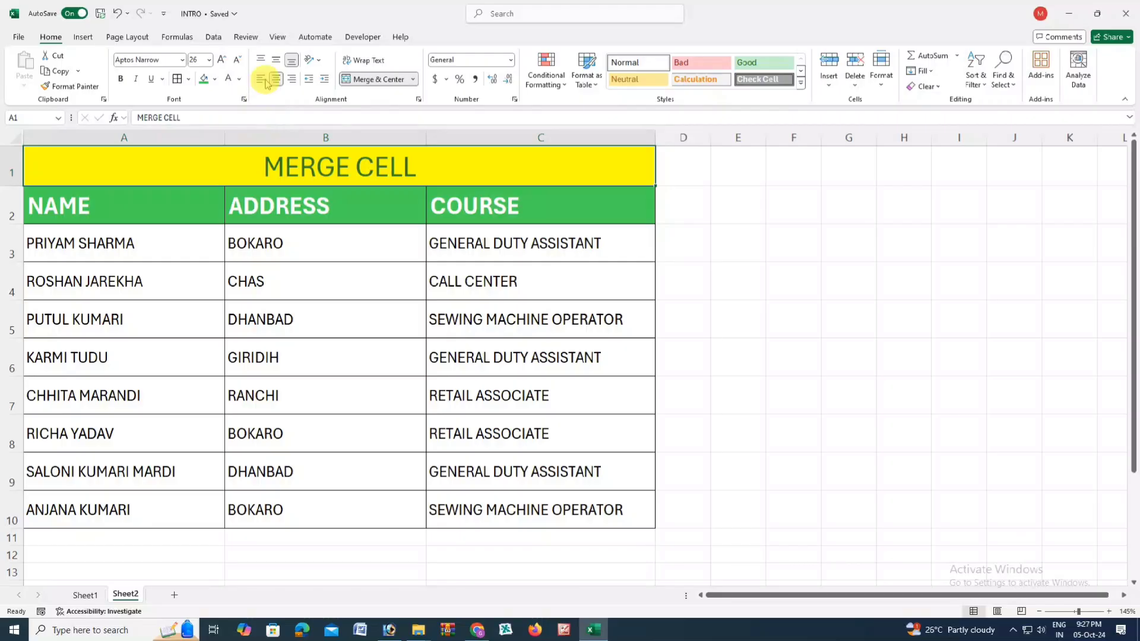
click(265, 83)
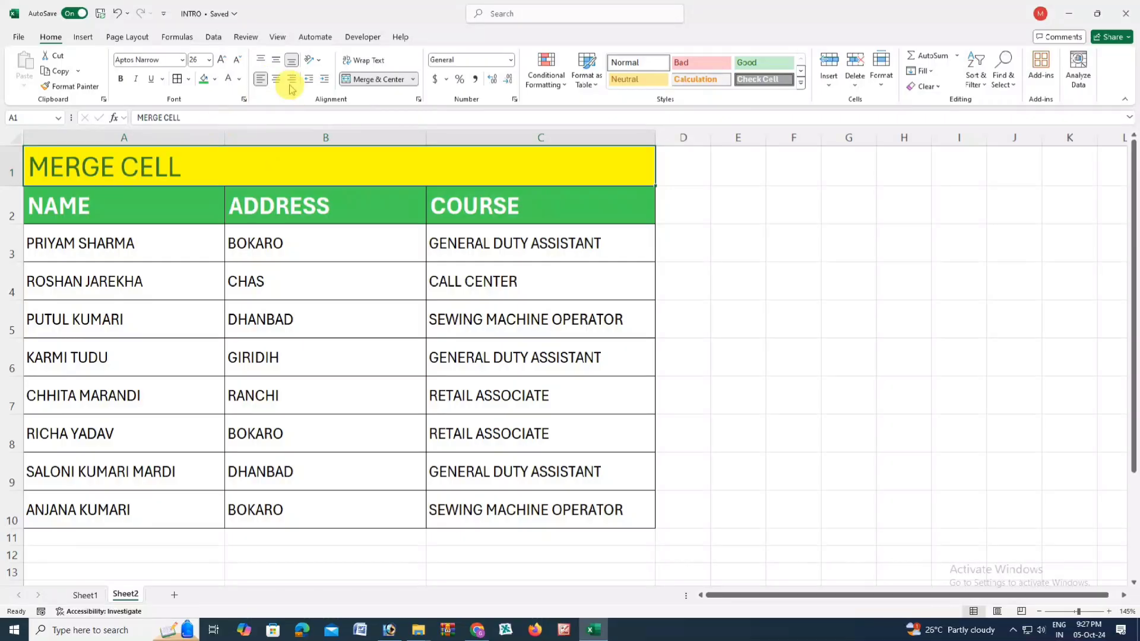
click(275, 79)
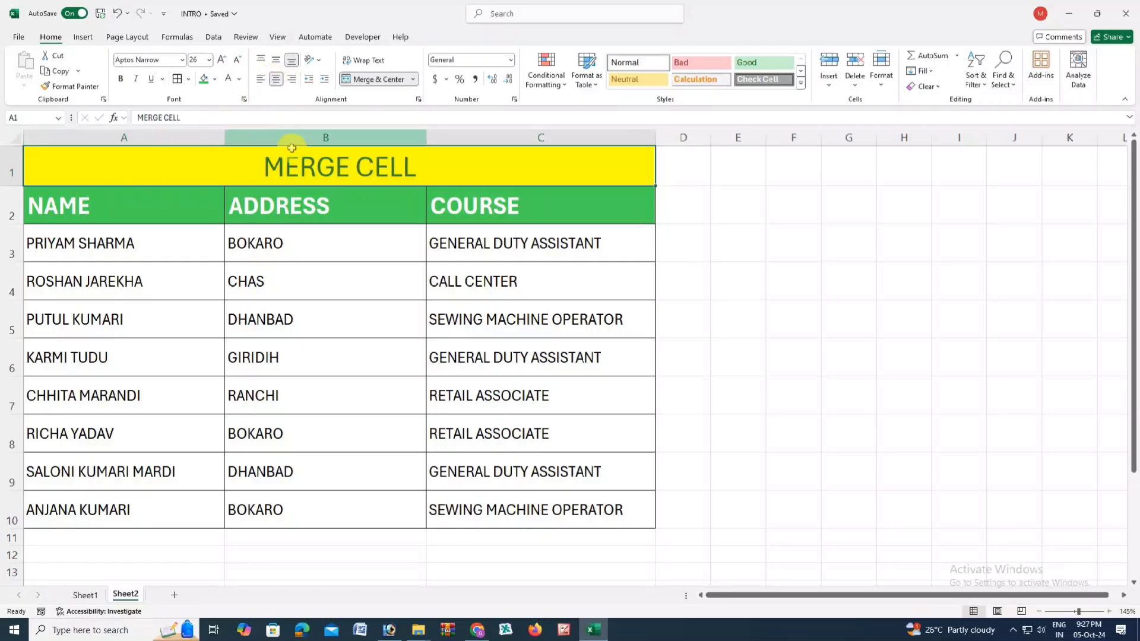
click(291, 80)
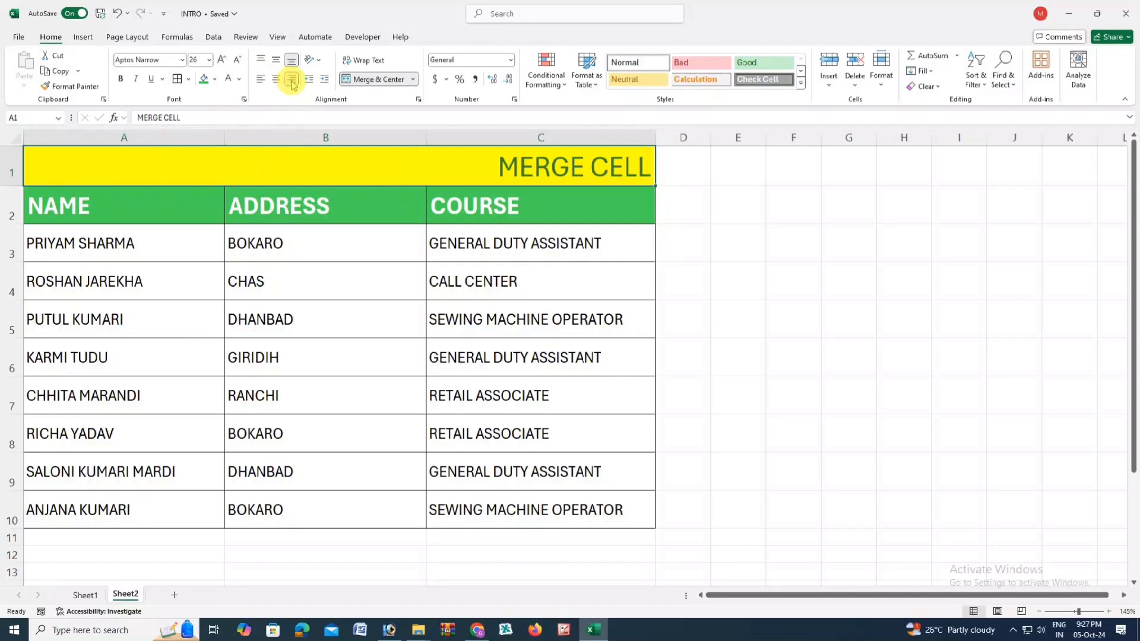
click(263, 61)
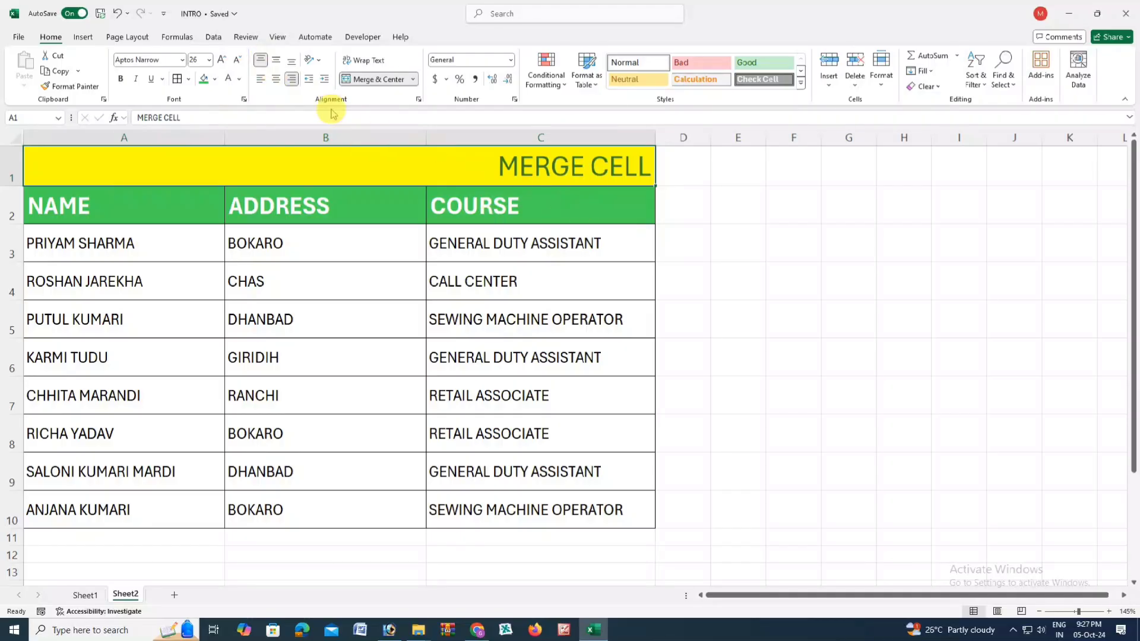
click(276, 61)
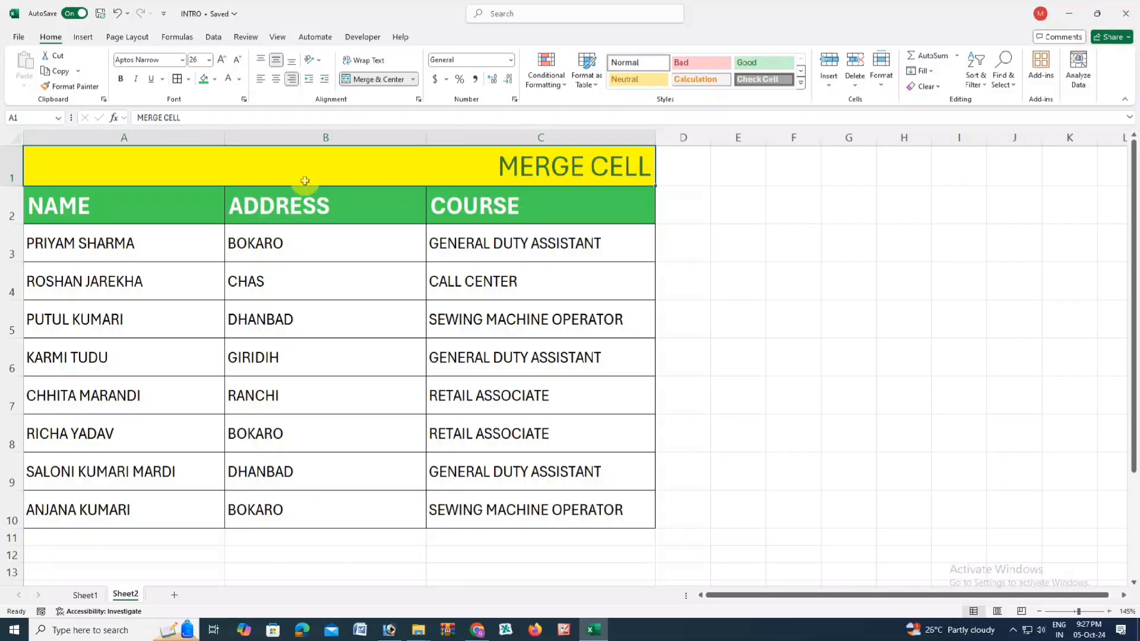
drag(21, 186, 13, 200)
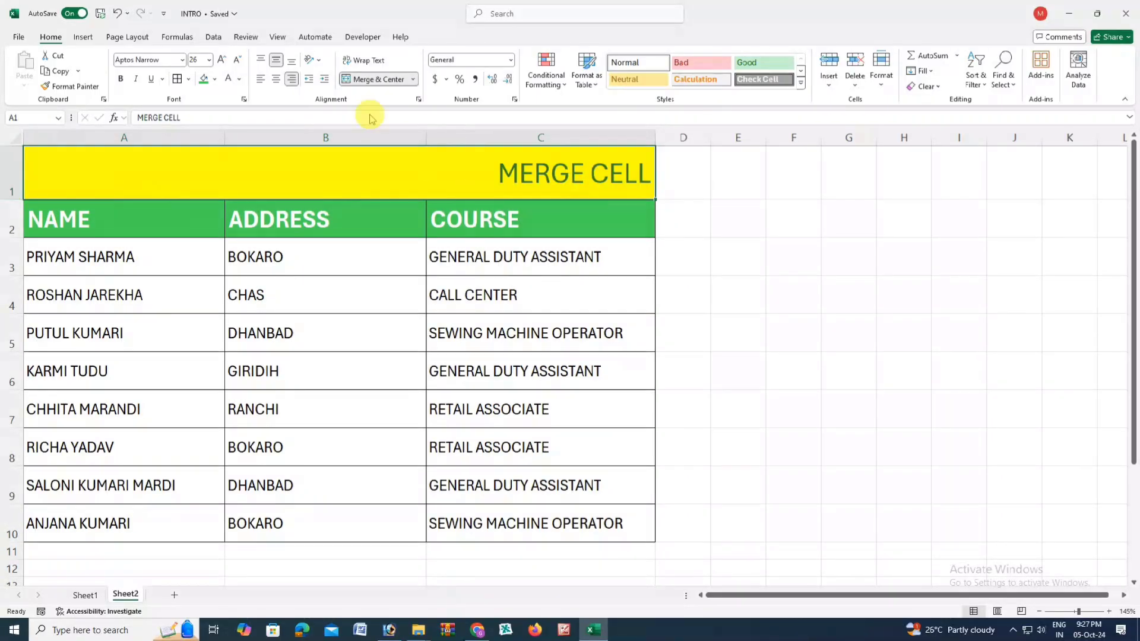
- Settle the MERGE CELL title at middle vertical alignment and horizontal centre
click(265, 61)
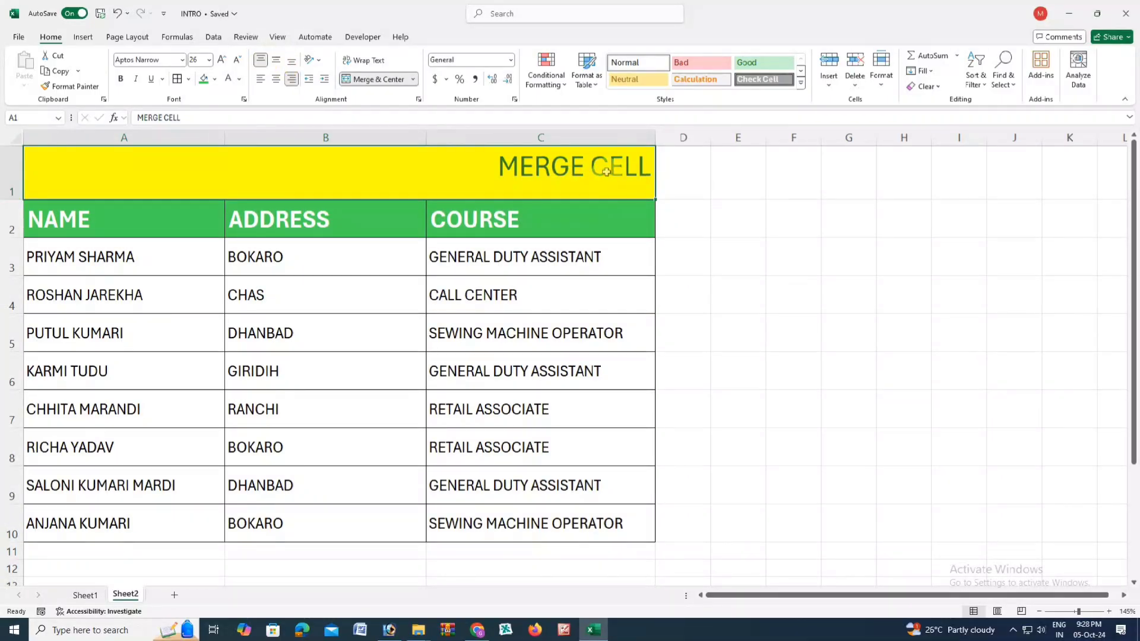
click(276, 61)
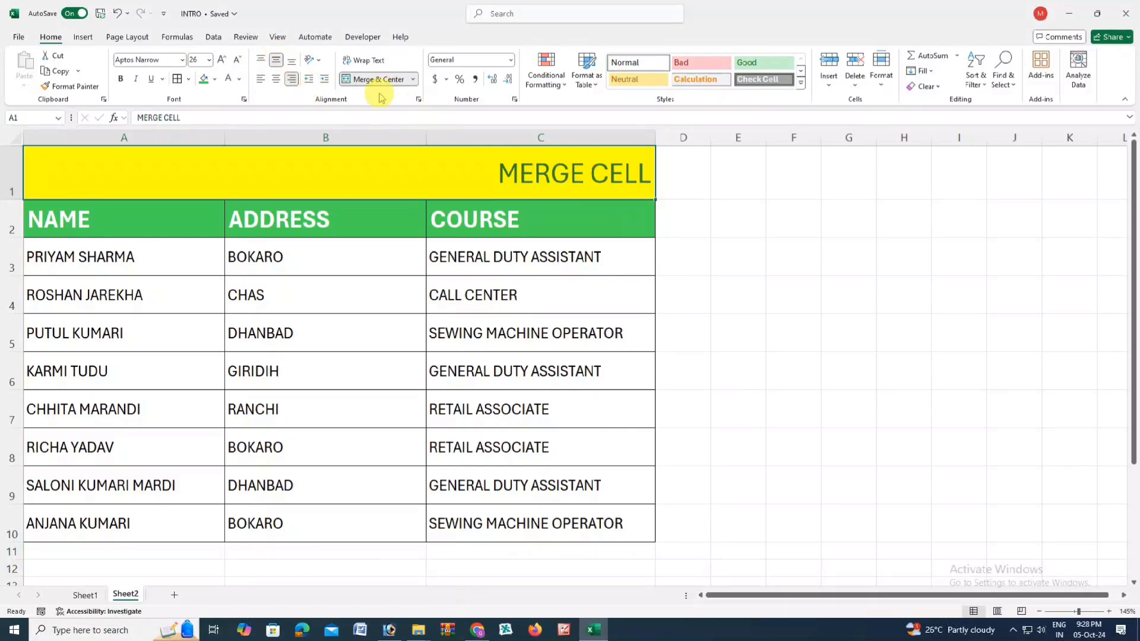
click(292, 62)
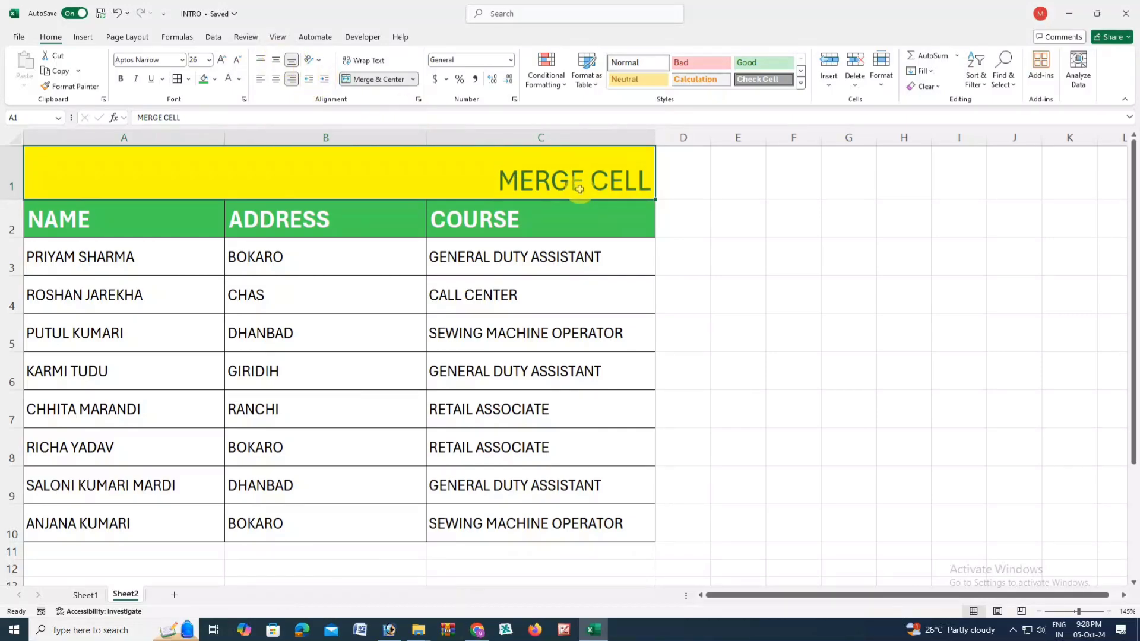
click(279, 62)
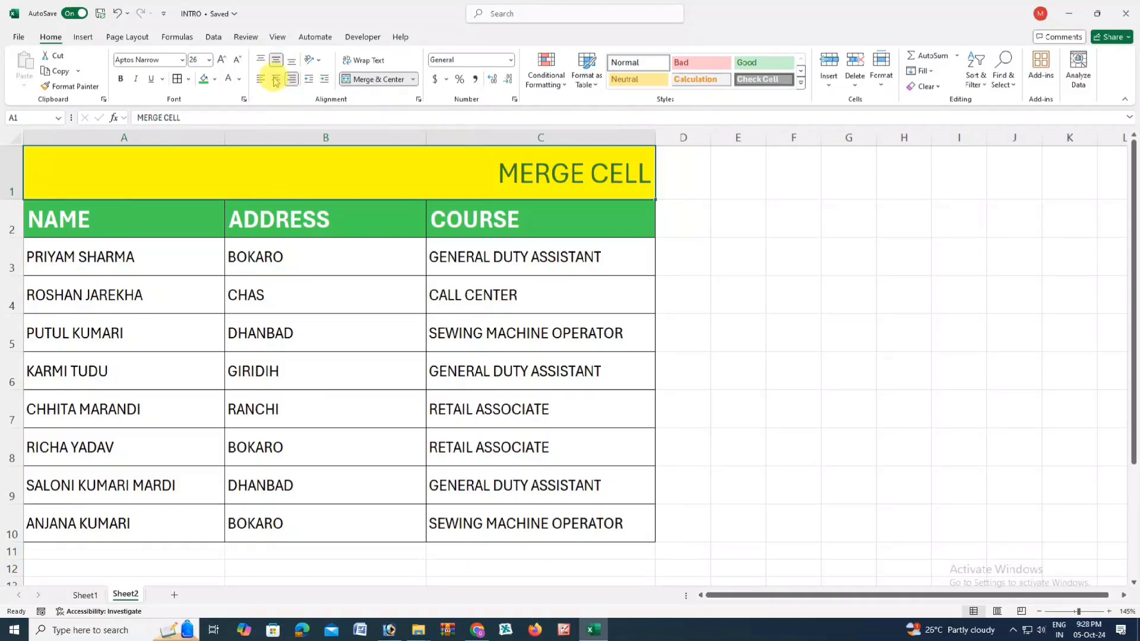
click(275, 78)
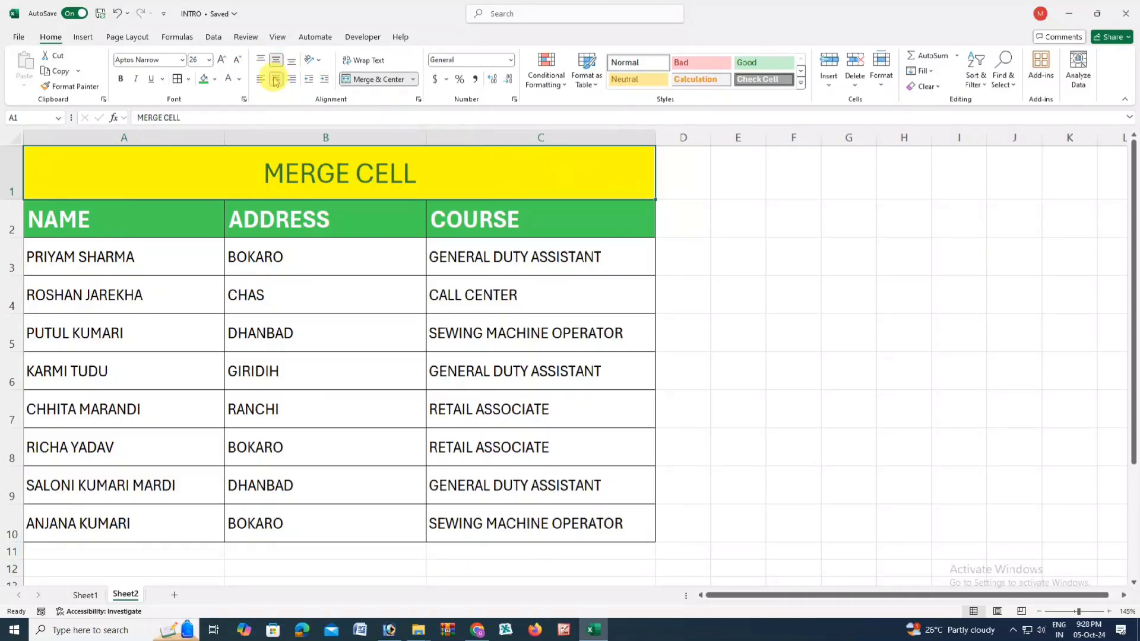
- Make the title bold and enlarge its font to 48 pt
click(124, 80)
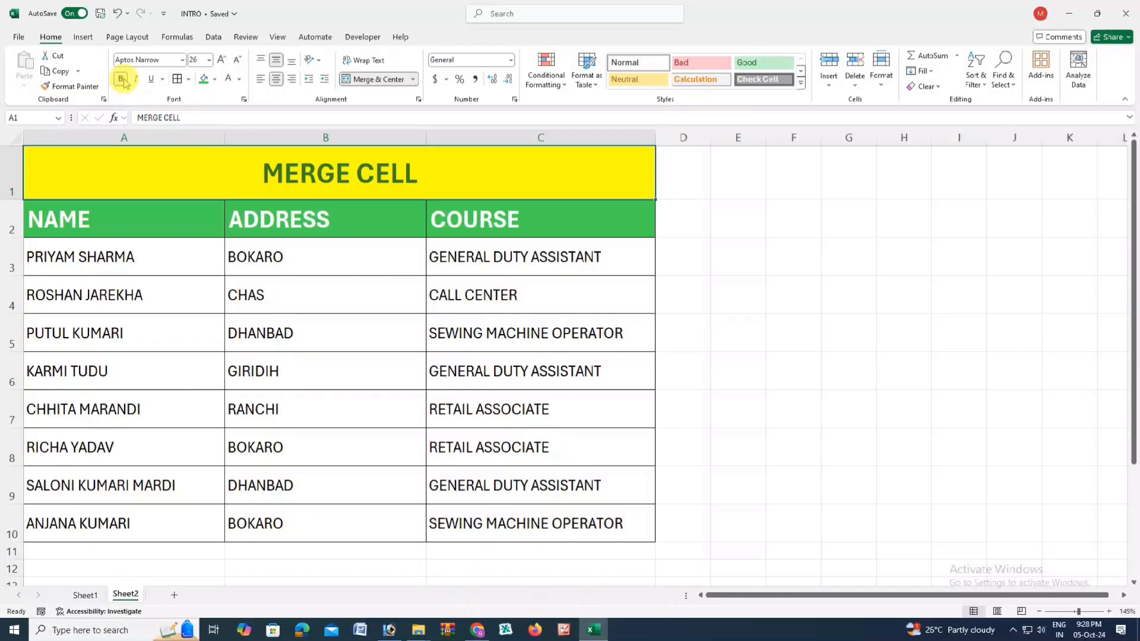
click(222, 60)
click(221, 60)
click(222, 60)
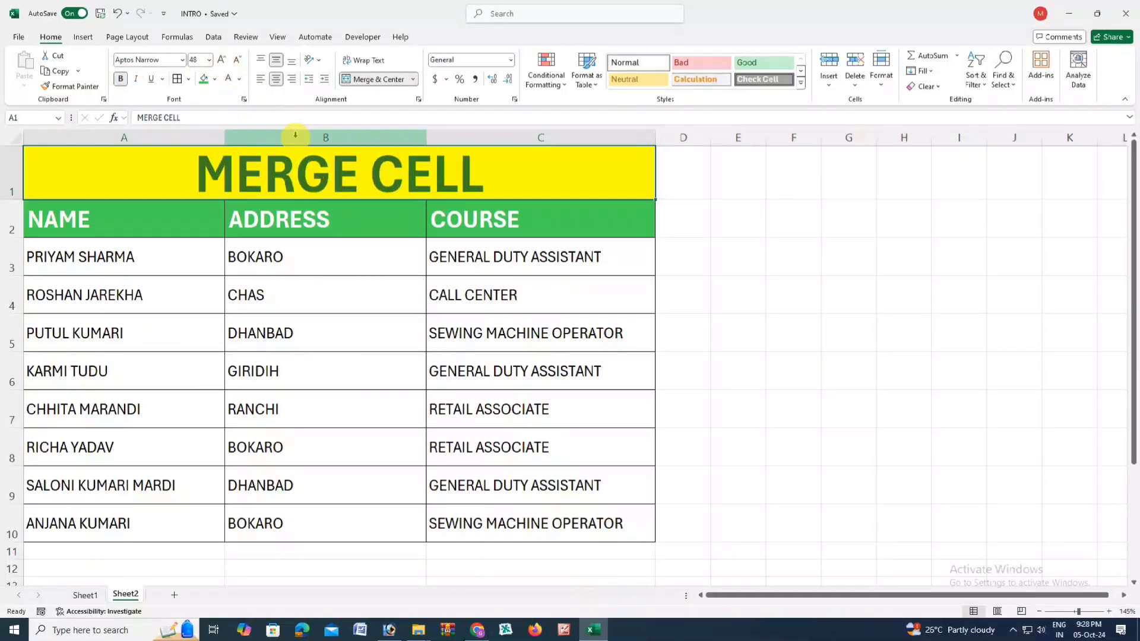
click(406, 264)
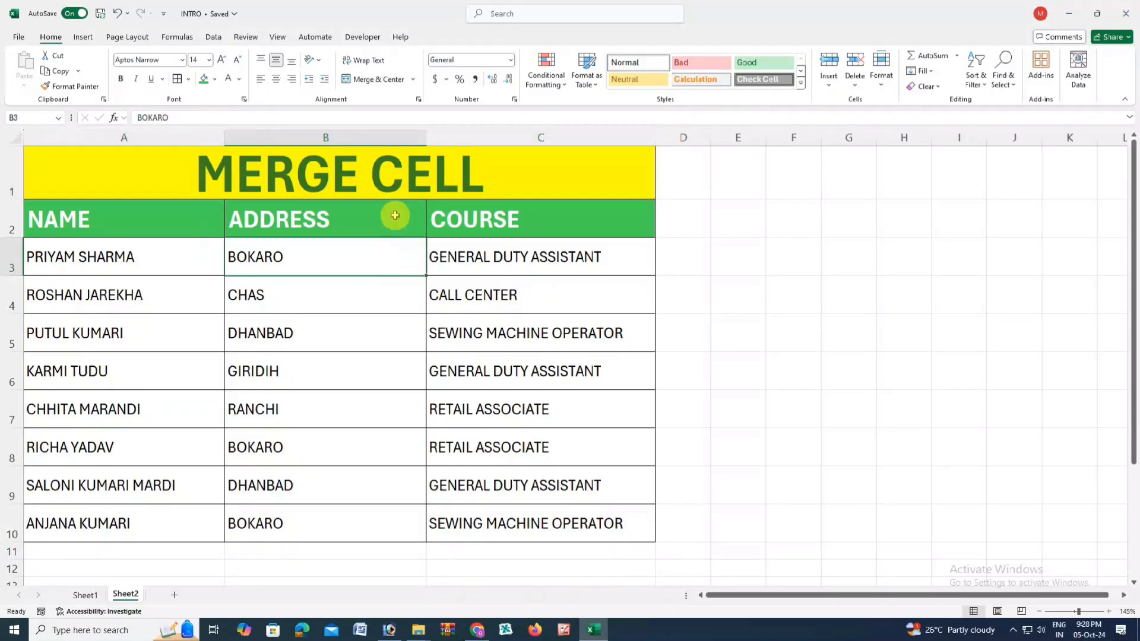
click(370, 181)
click(106, 228)
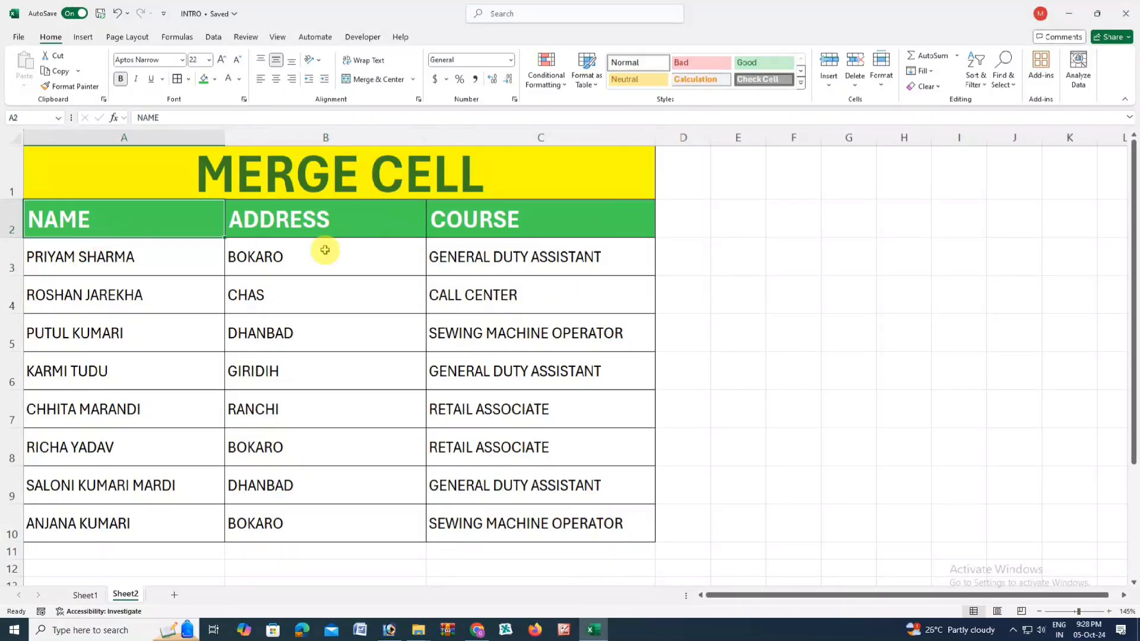
- Centre the A2:C10 table text horizontally and try top, middle and bottom vertical alignment
drag(127, 217, 540, 522)
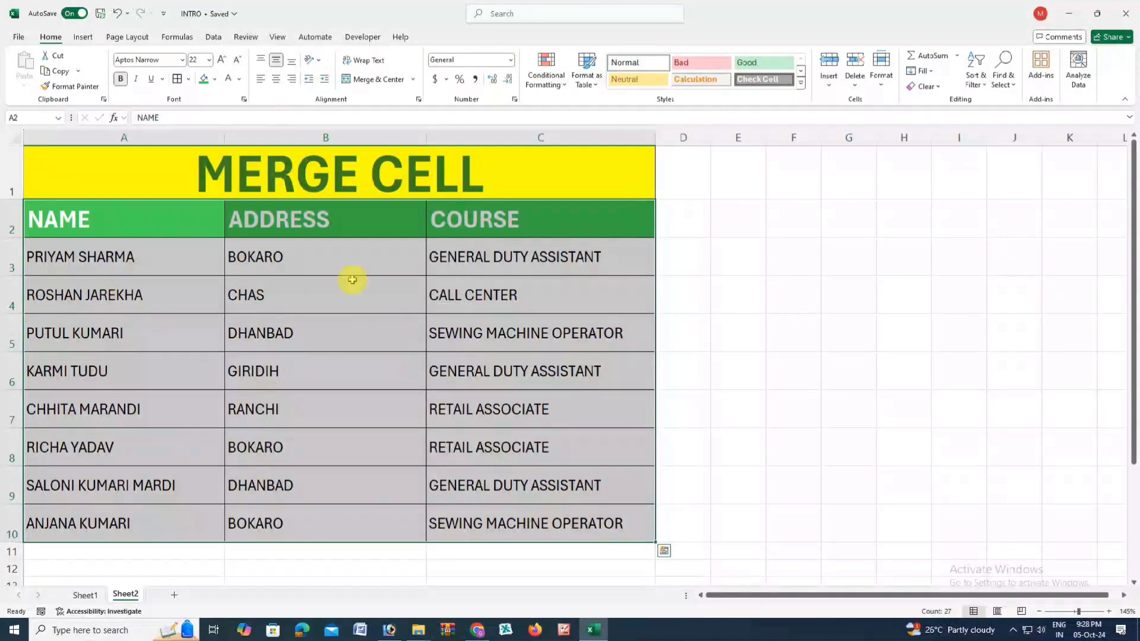
click(275, 79)
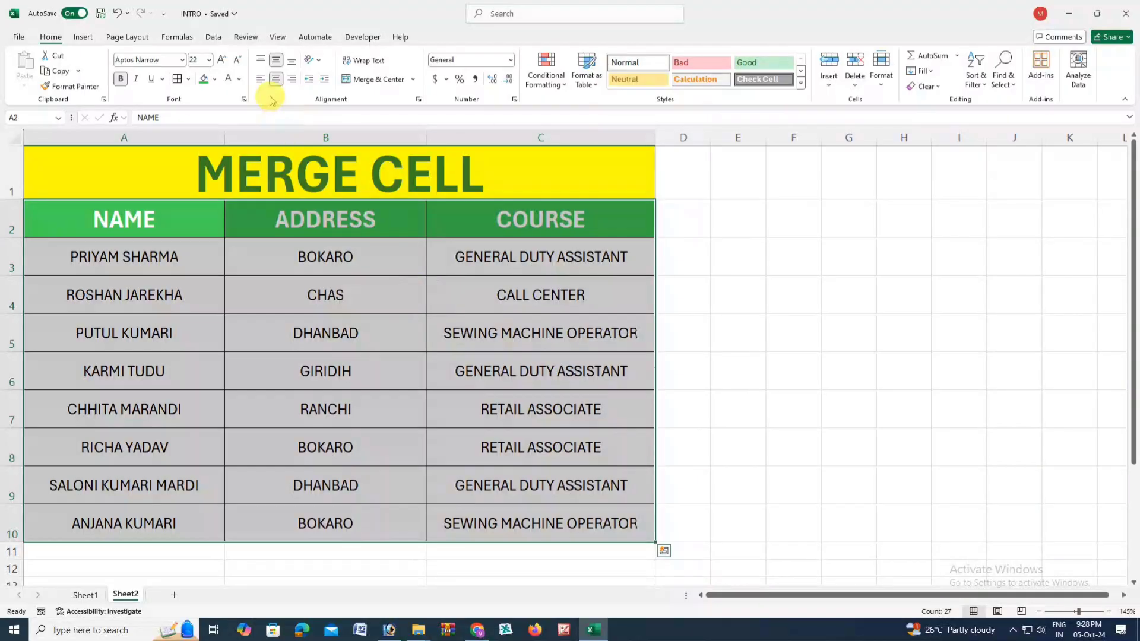
click(262, 85)
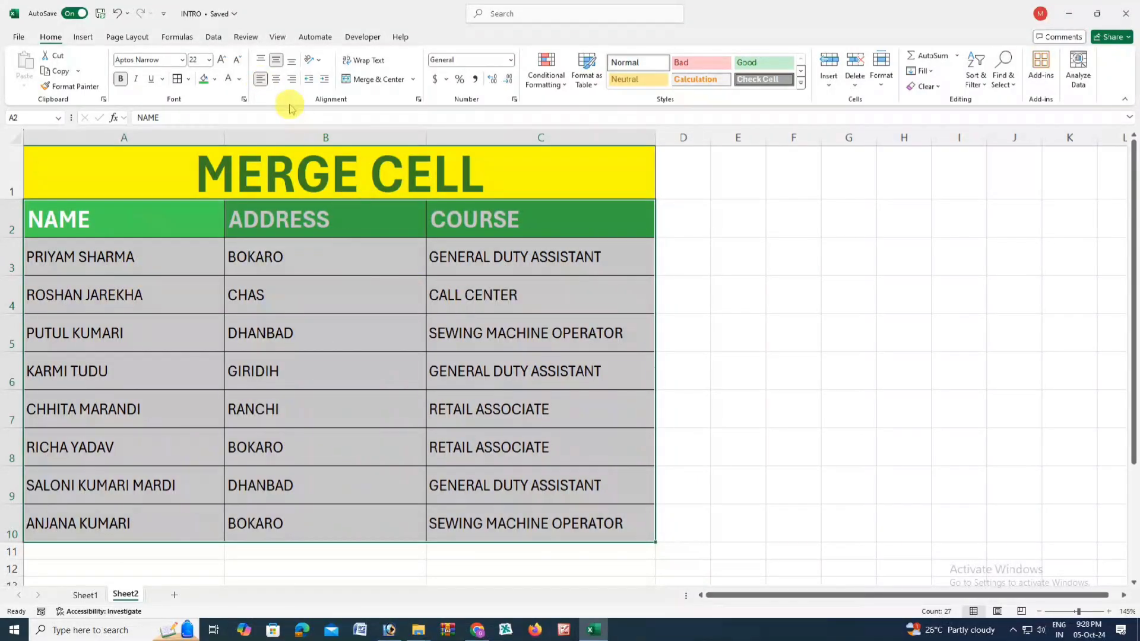
click(277, 82)
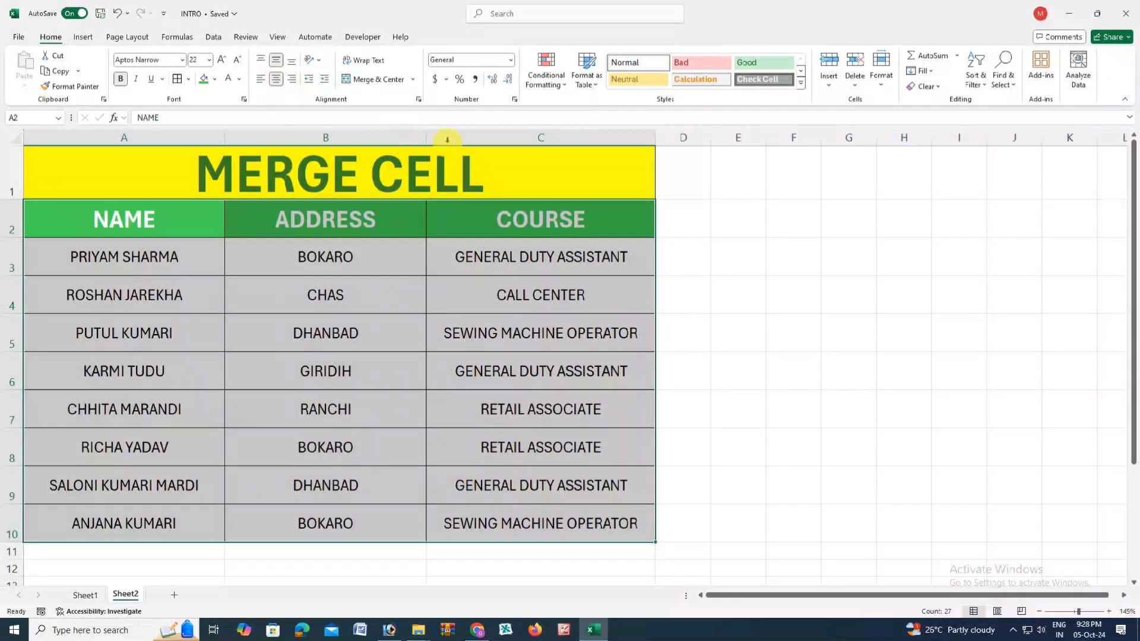
click(292, 80)
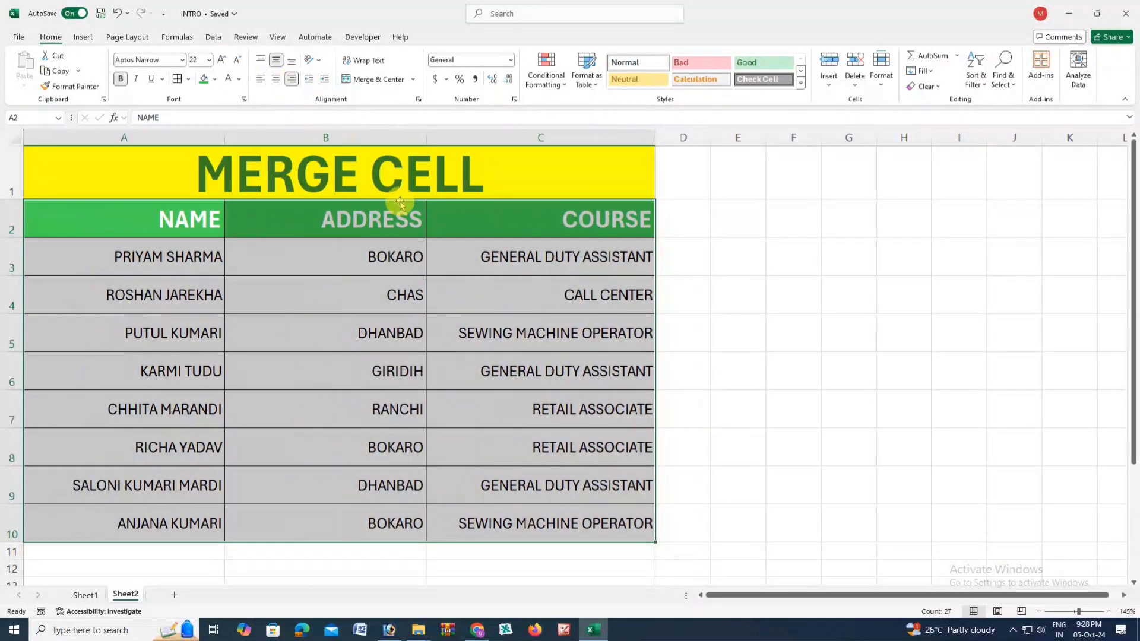
click(277, 82)
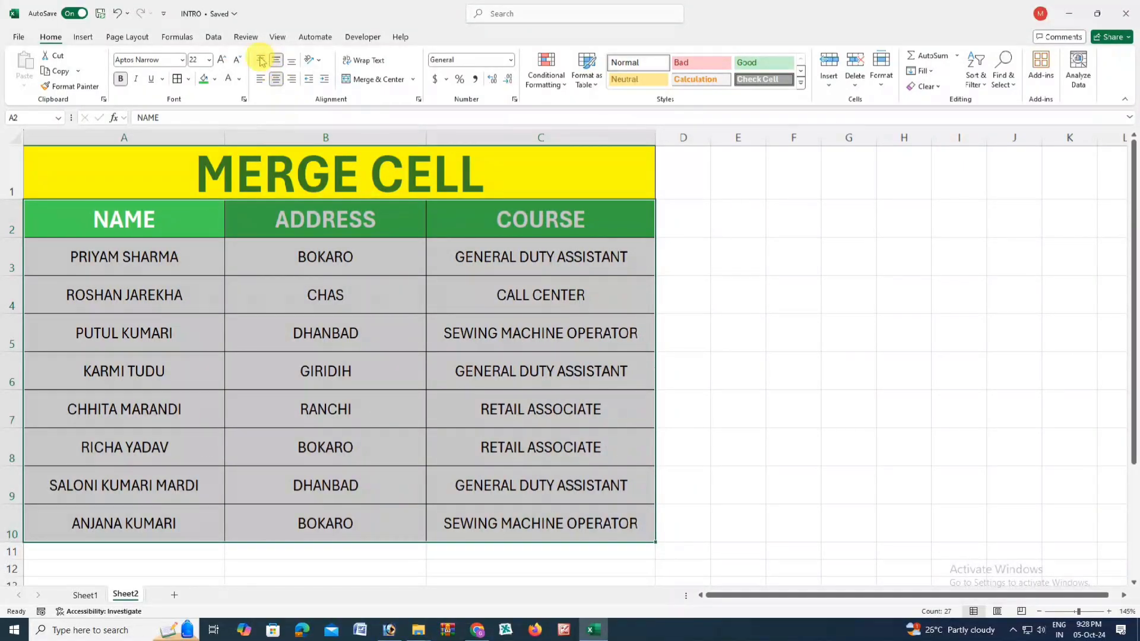
click(260, 60)
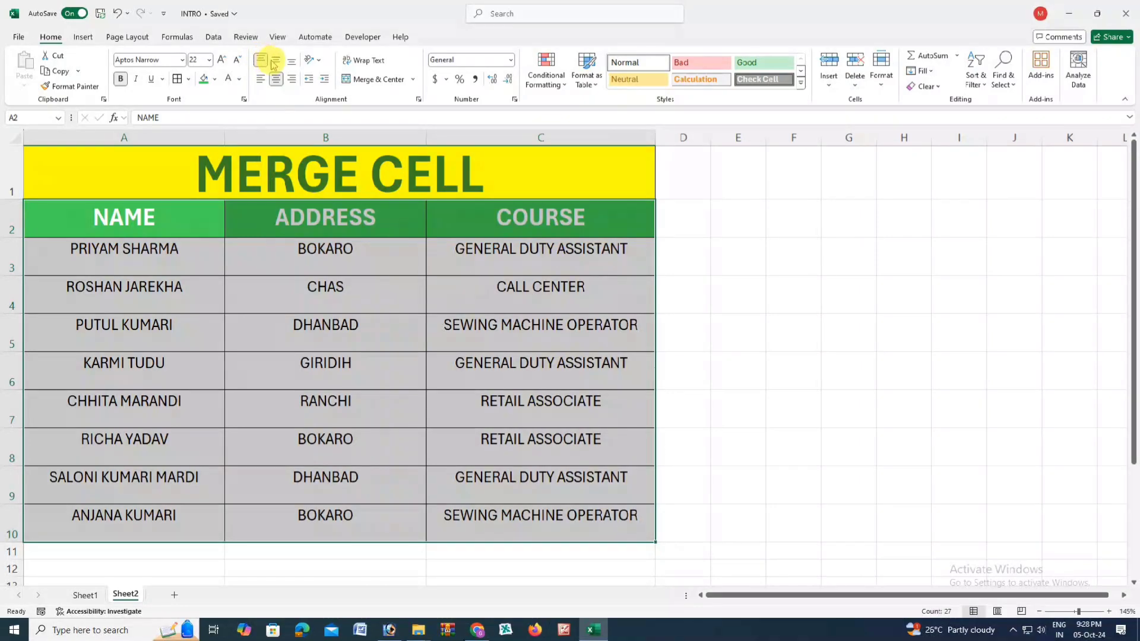
click(276, 61)
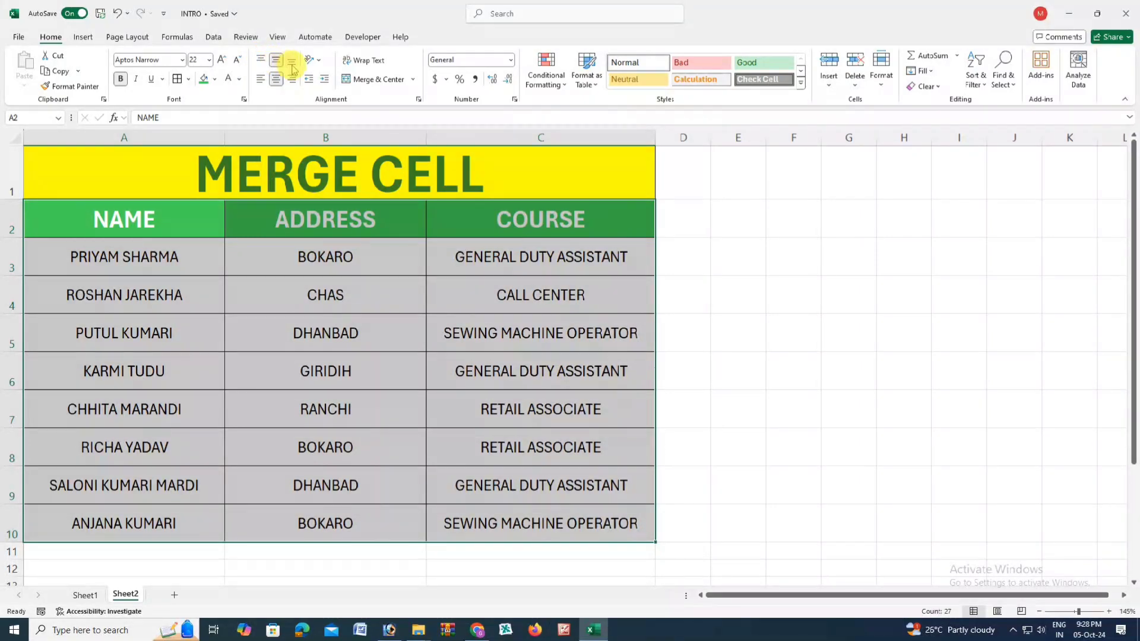
click(291, 63)
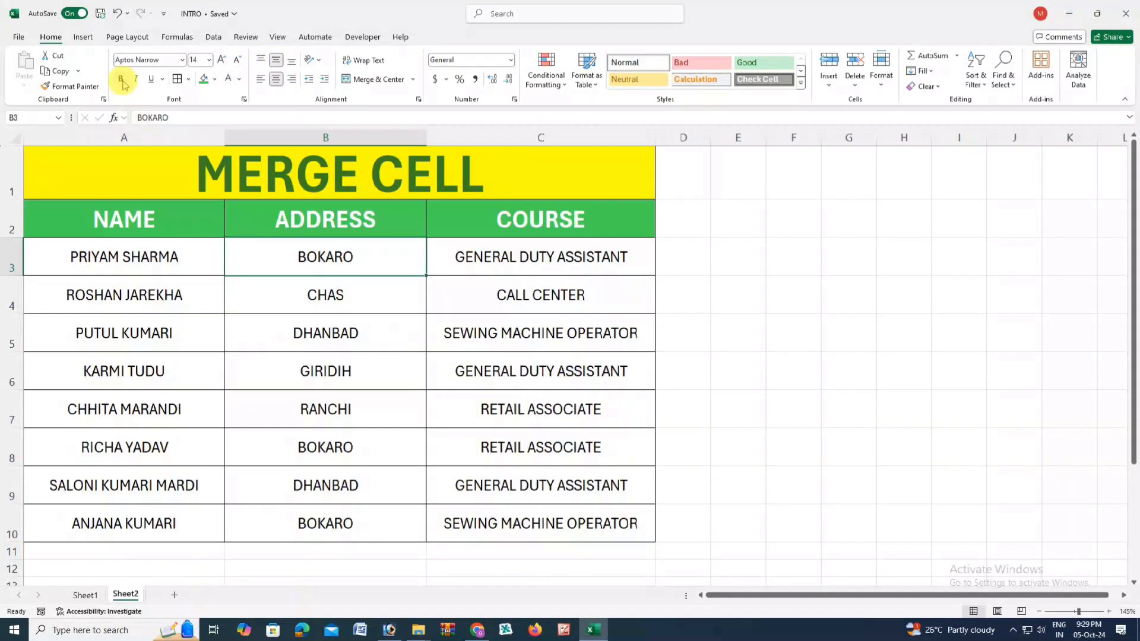
- Make the A3:C10 data rows bold, italic and double-underlined
drag(144, 256, 572, 522)
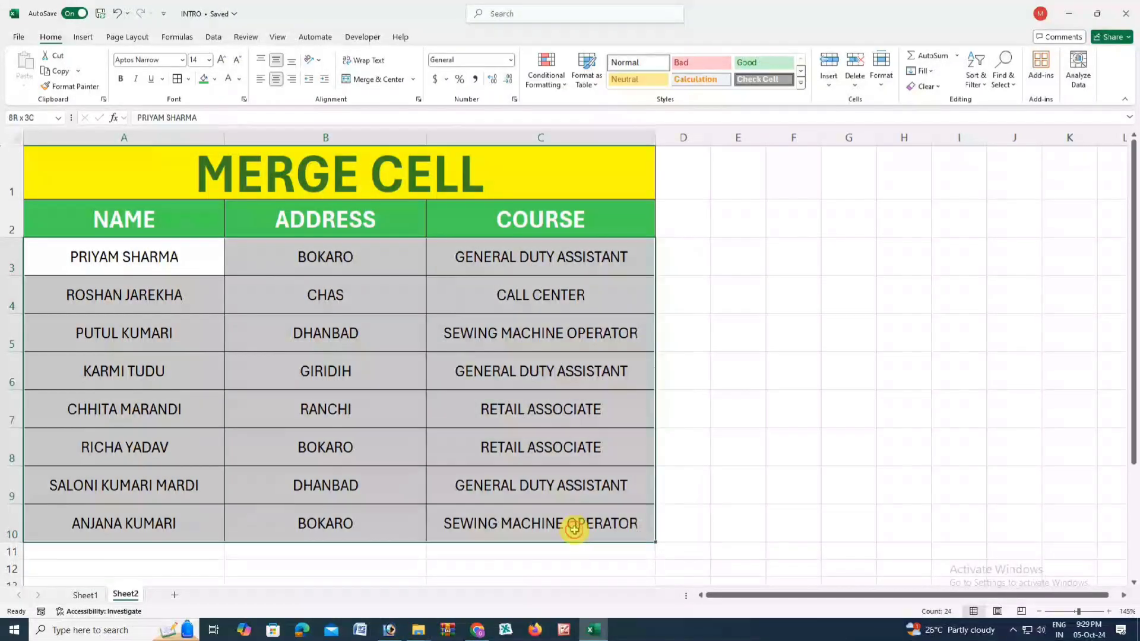
click(120, 80)
click(137, 80)
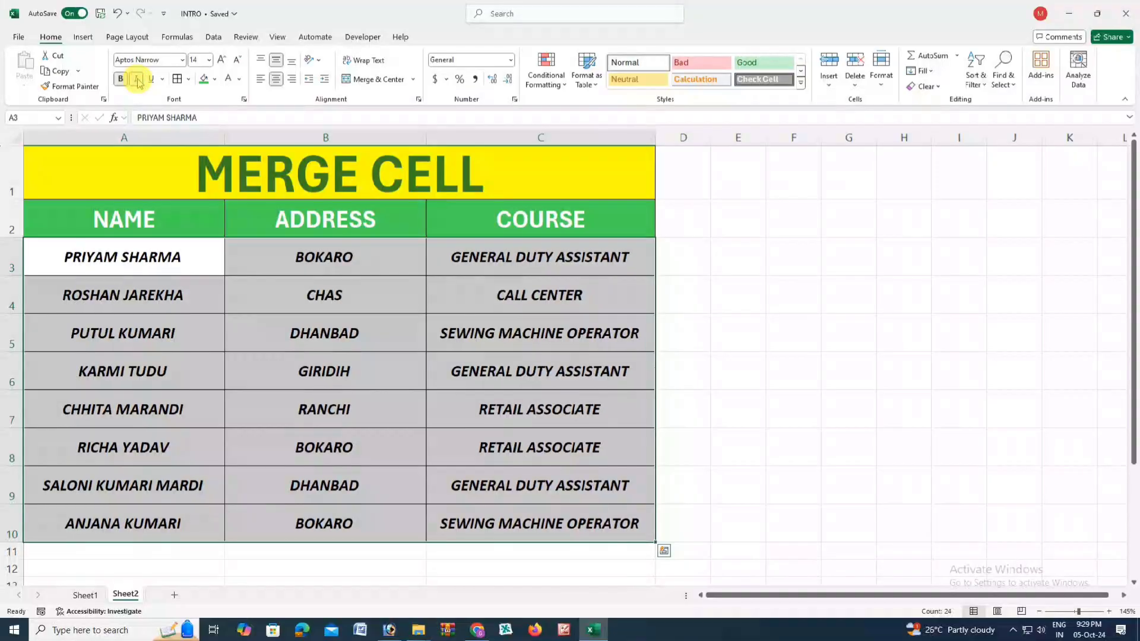
click(152, 80)
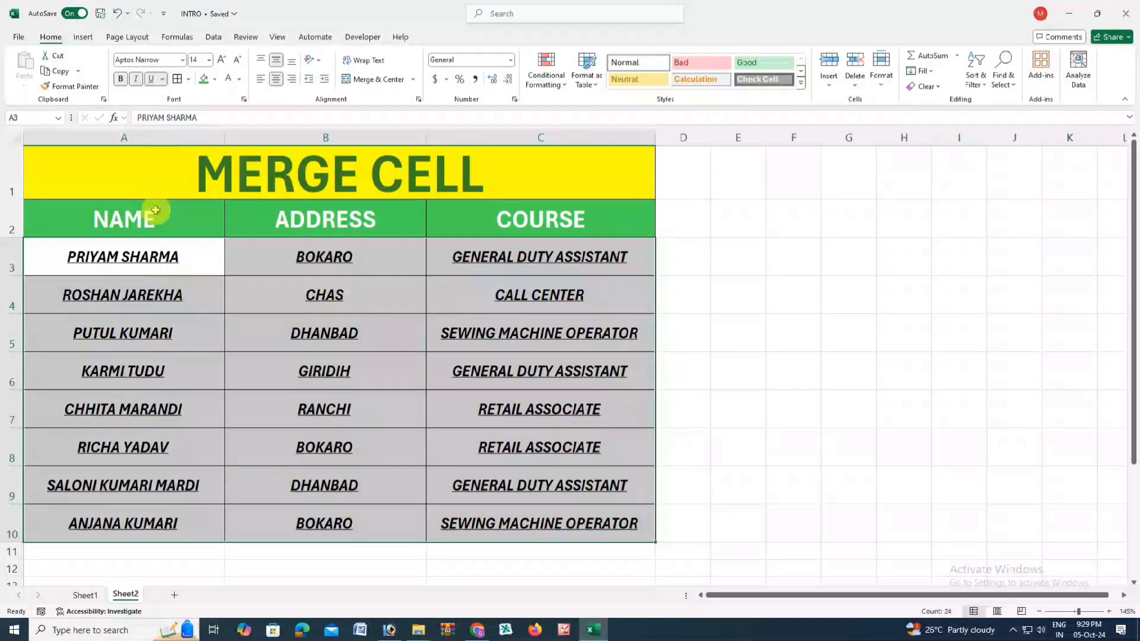
click(163, 80)
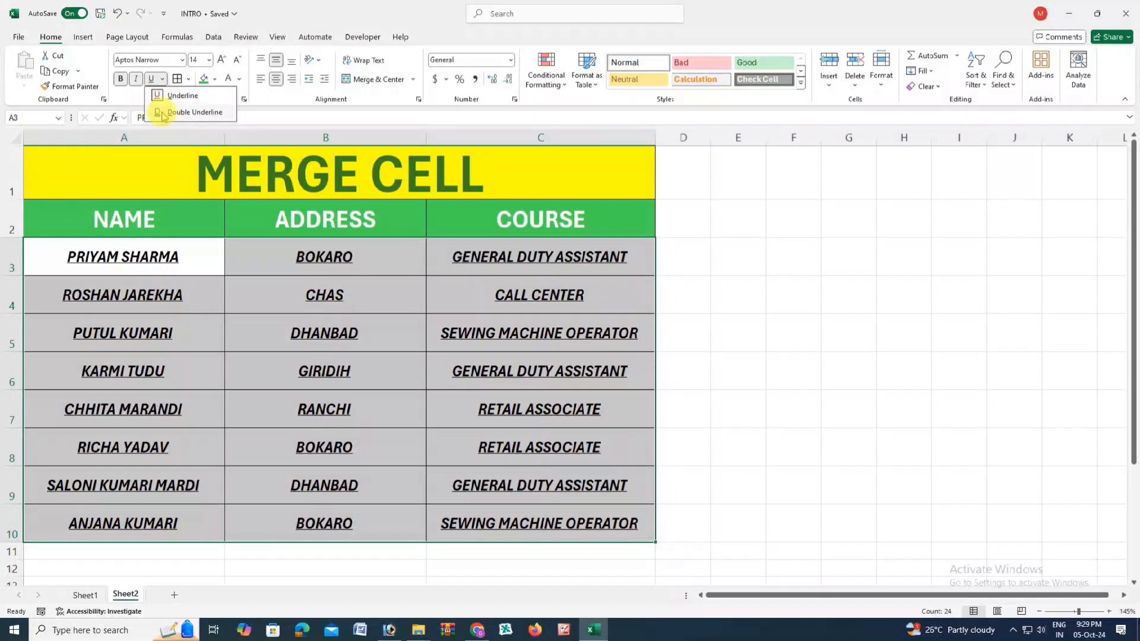
click(159, 112)
click(318, 284)
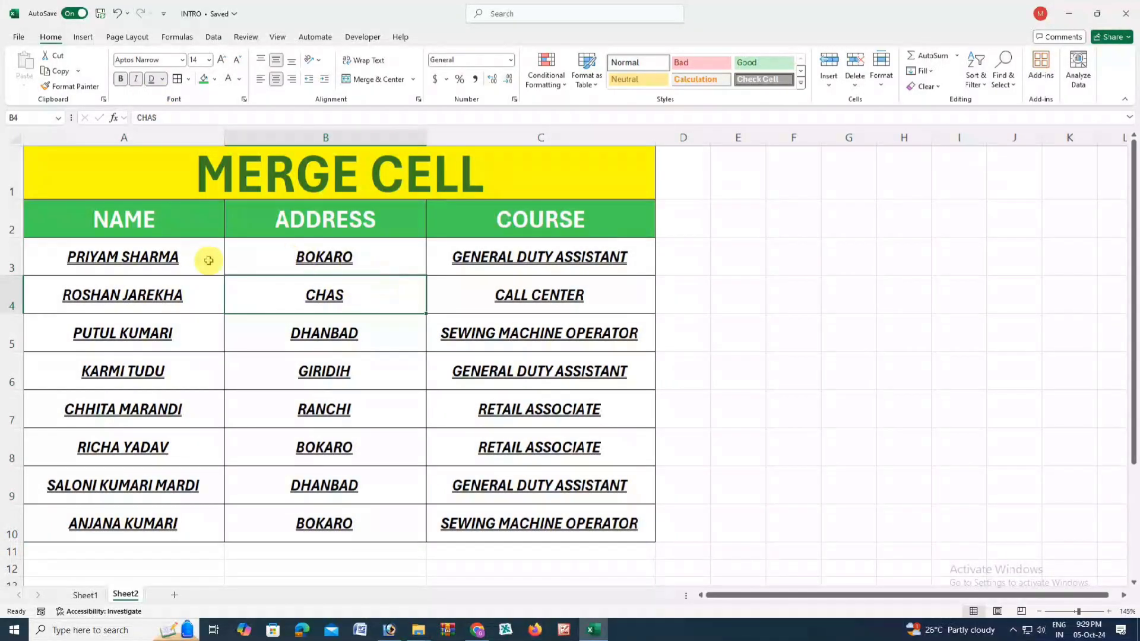
- Underline the NAME, ADDRESS and COURSE headers in A2:C2
drag(163, 220, 458, 226)
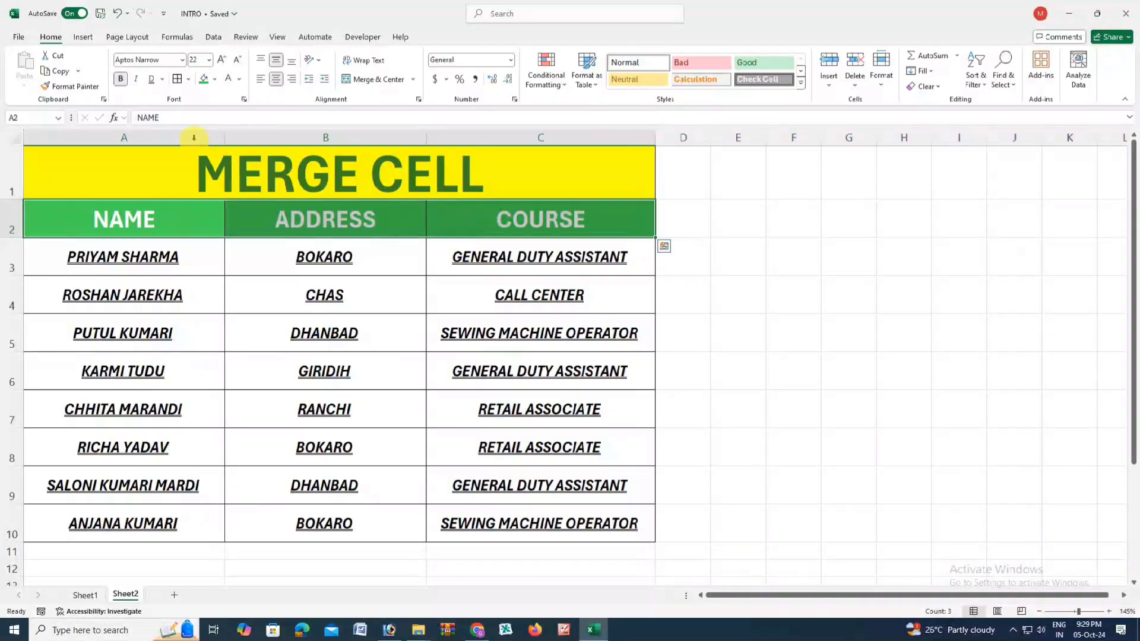
click(152, 80)
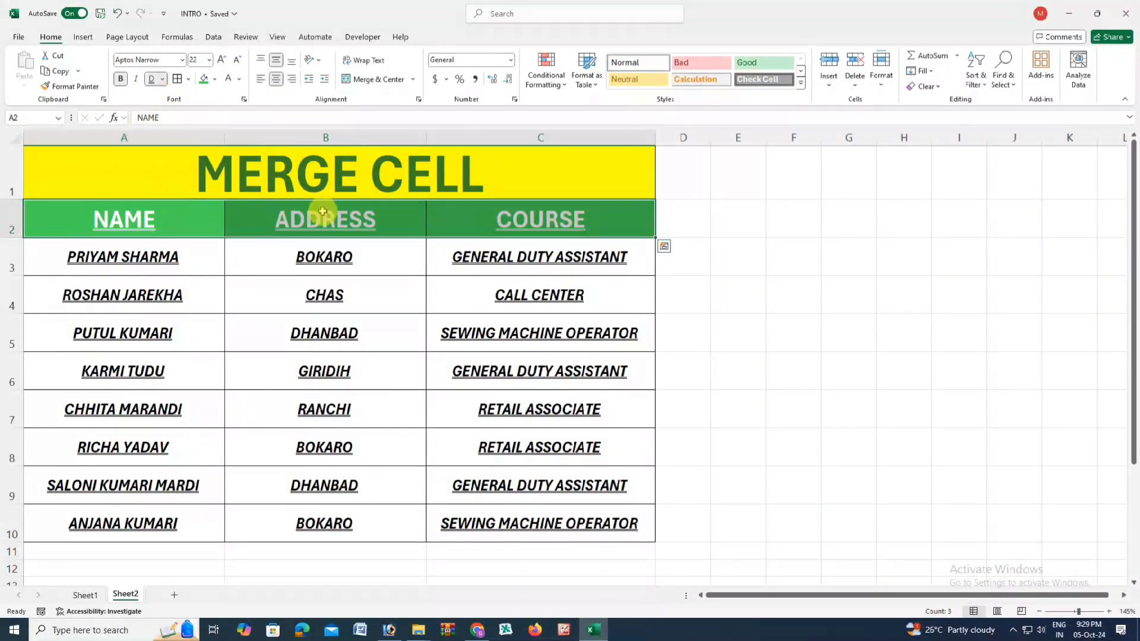
click(181, 253)
mouse_move(172, 270)
mouse_down()
mouse_move(454, 426)
mouse_move(570, 533)
mouse_up()
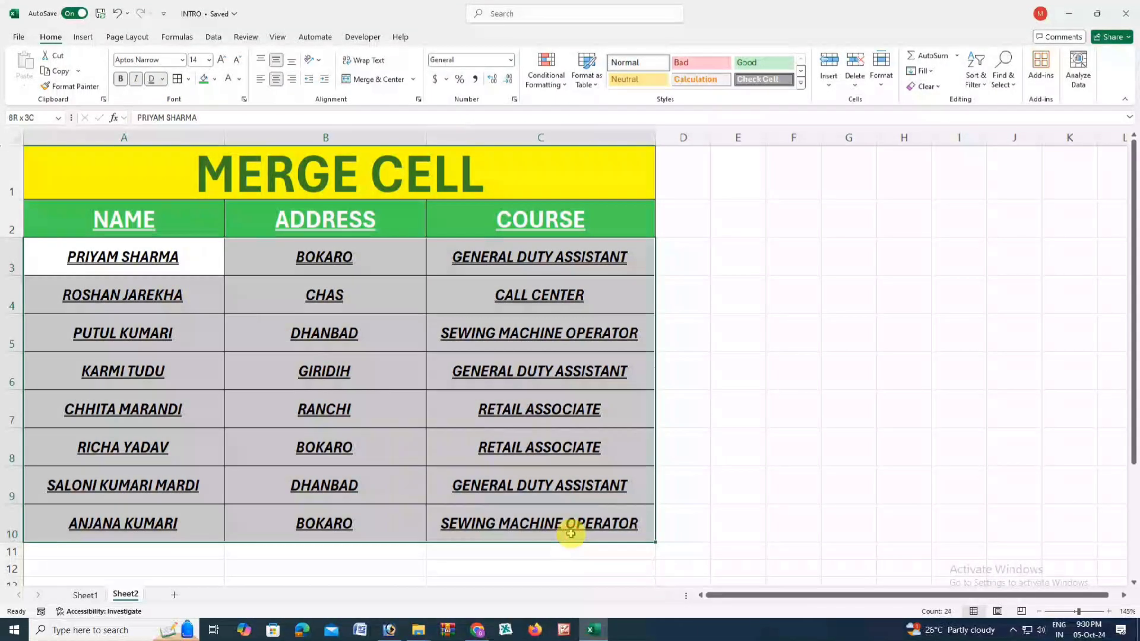
- Colour the A3:C10 data text red
click(241, 80)
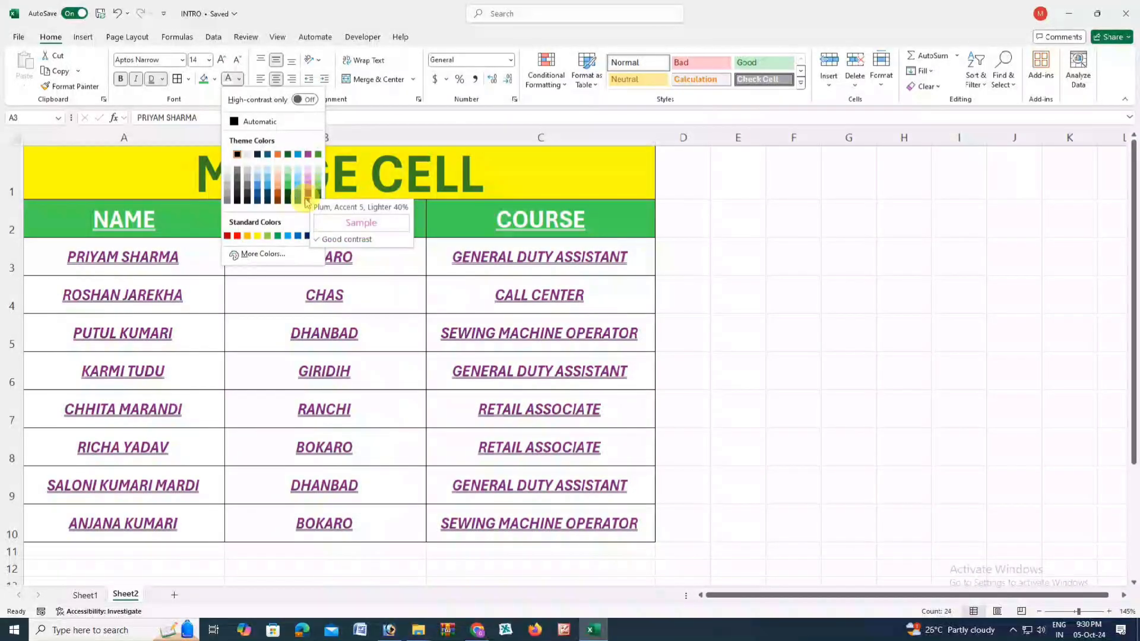
click(237, 236)
click(339, 357)
- Left-align the MERGE CELL title and increase its indent repeatedly toward the middle
click(189, 172)
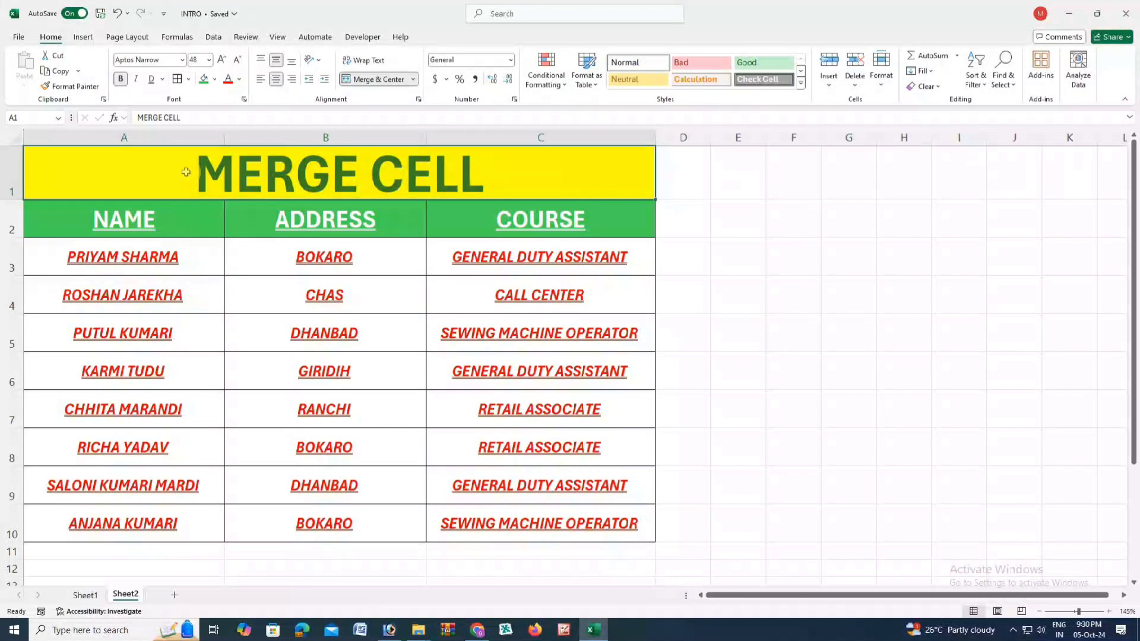
click(323, 80)
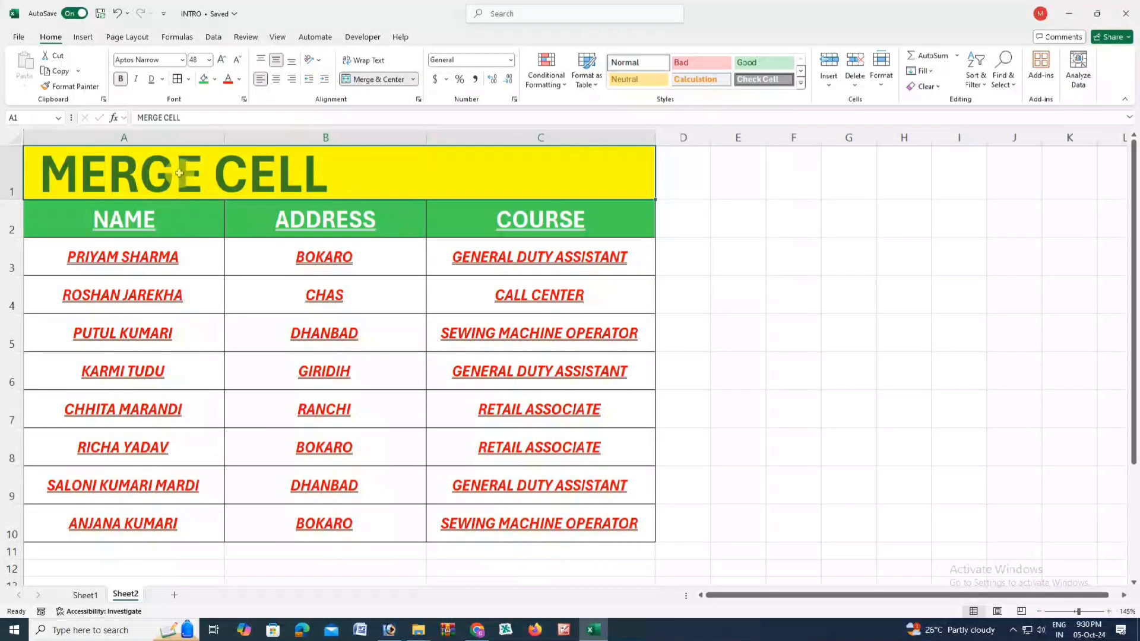
click(308, 80)
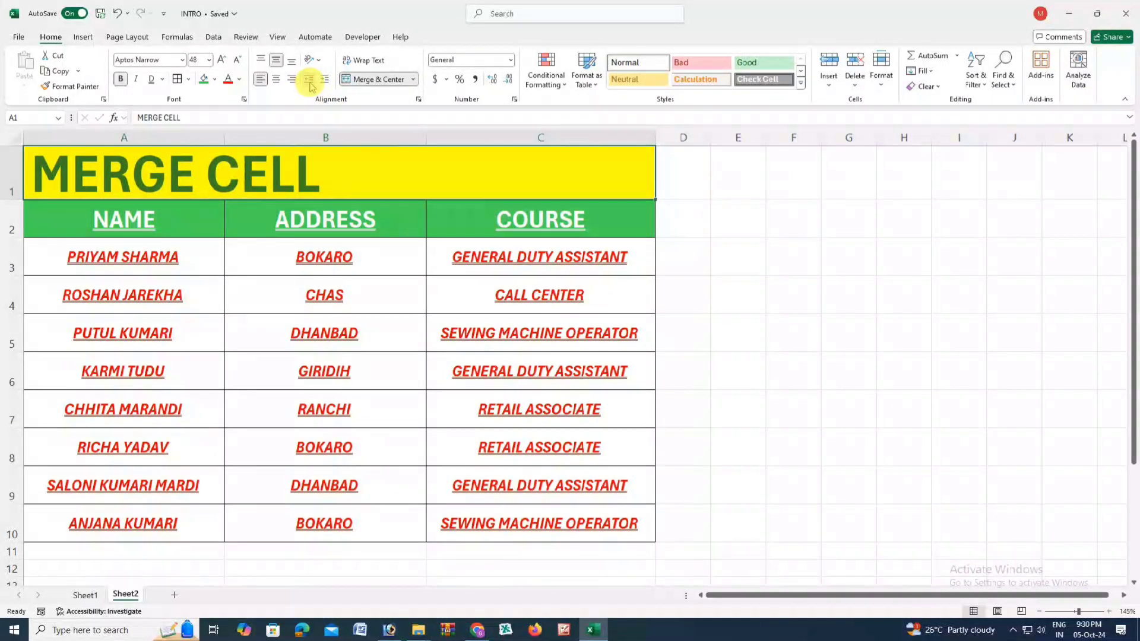
click(324, 80)
click(324, 80)
click(324, 81)
click(324, 80)
click(324, 80)
click(324, 80)
click(323, 80)
click(323, 80)
click(323, 80)
click(324, 80)
click(324, 80)
click(324, 80)
click(324, 81)
click(324, 80)
click(323, 80)
click(323, 80)
click(324, 81)
click(324, 80)
click(323, 80)
click(323, 81)
click(323, 81)
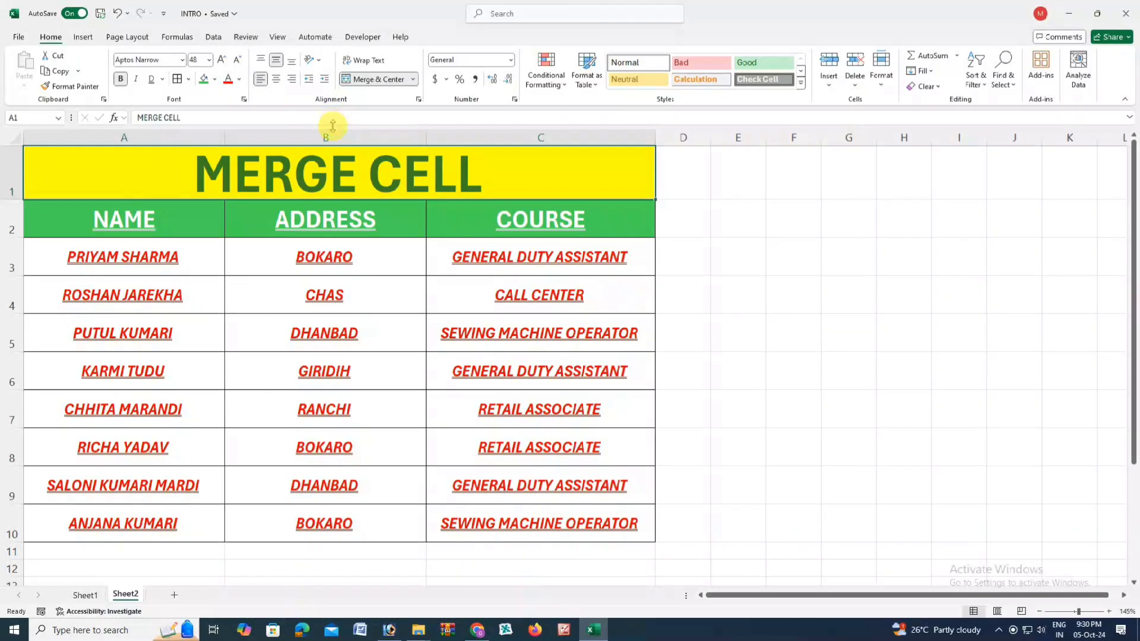
- Angle BOKARO in B3 counterclockwise, clockwise, then vertical, heightening row 3 to fit
click(336, 255)
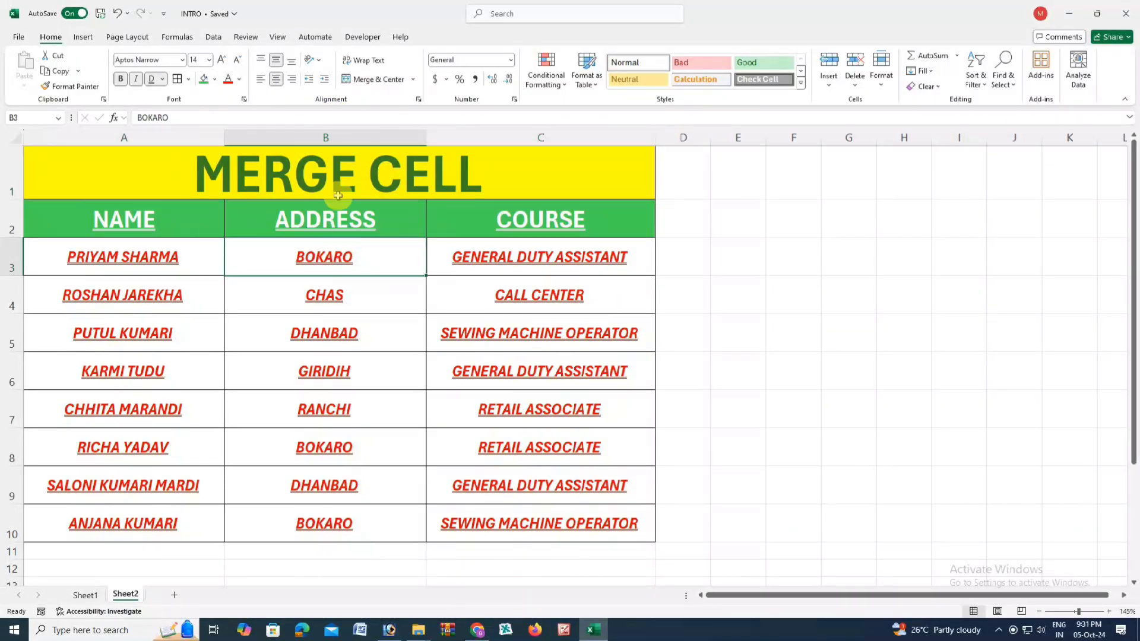
click(319, 62)
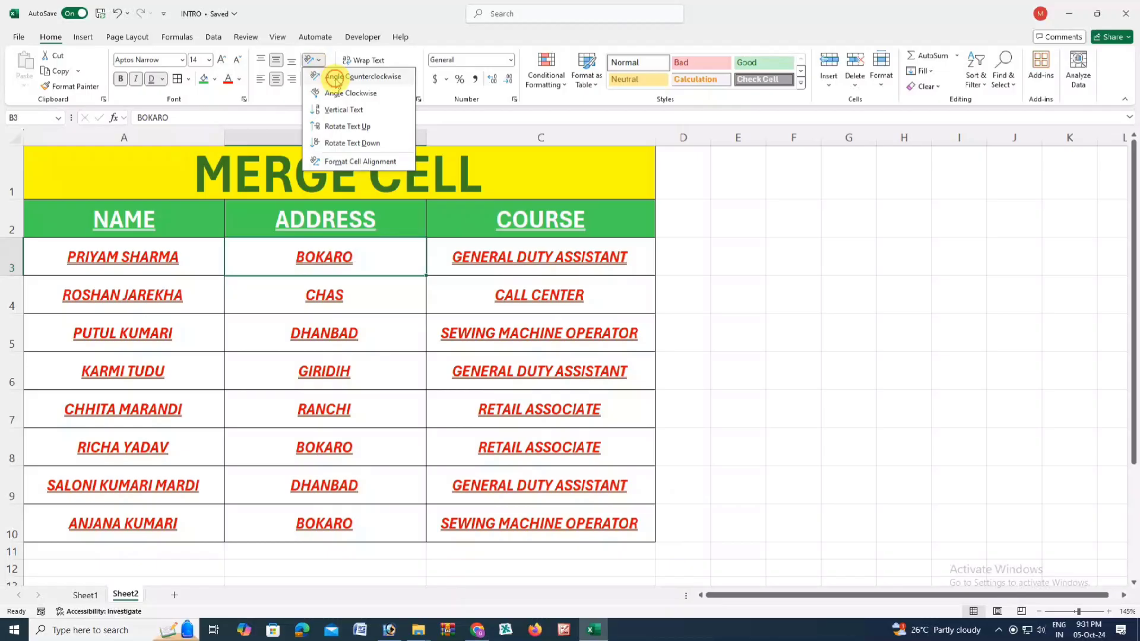
click(338, 78)
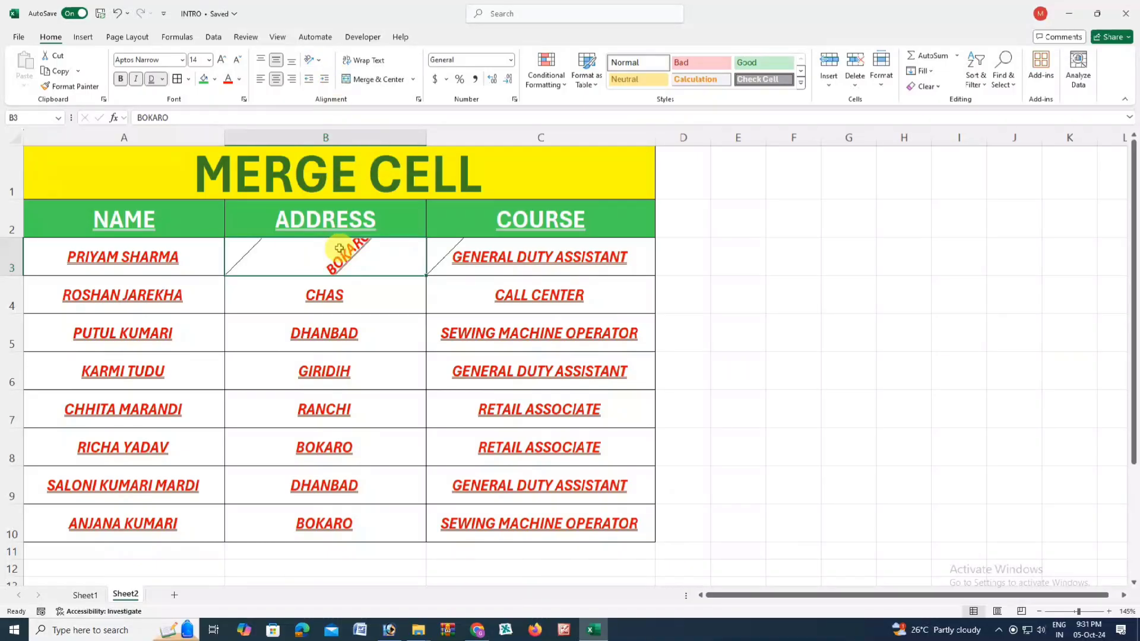
drag(15, 276, 15, 322)
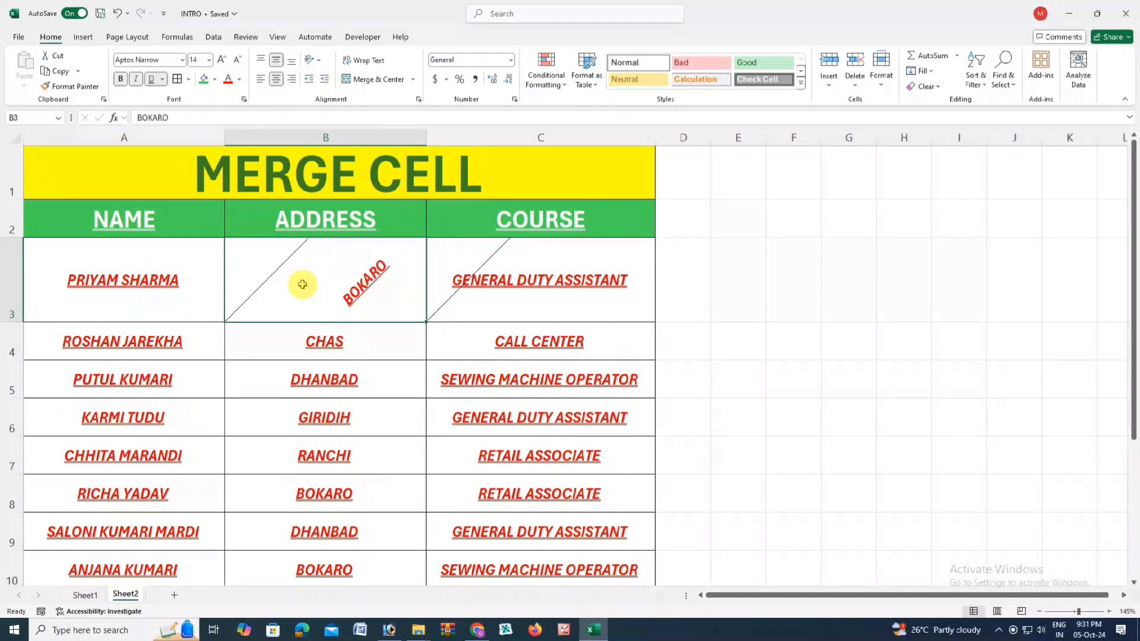
click(309, 60)
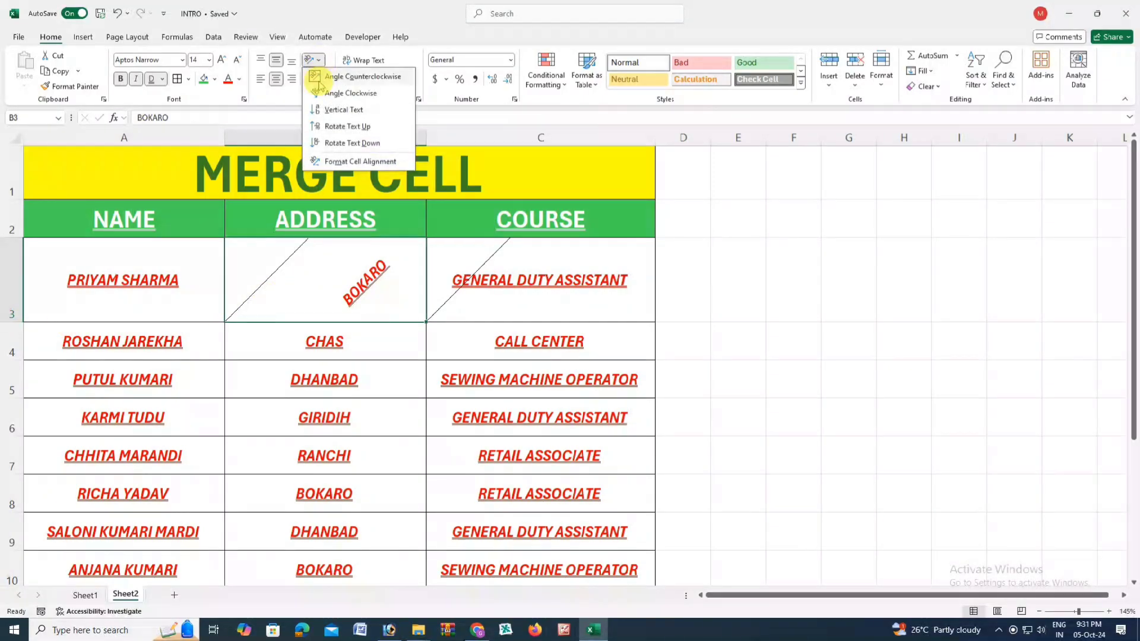
click(326, 94)
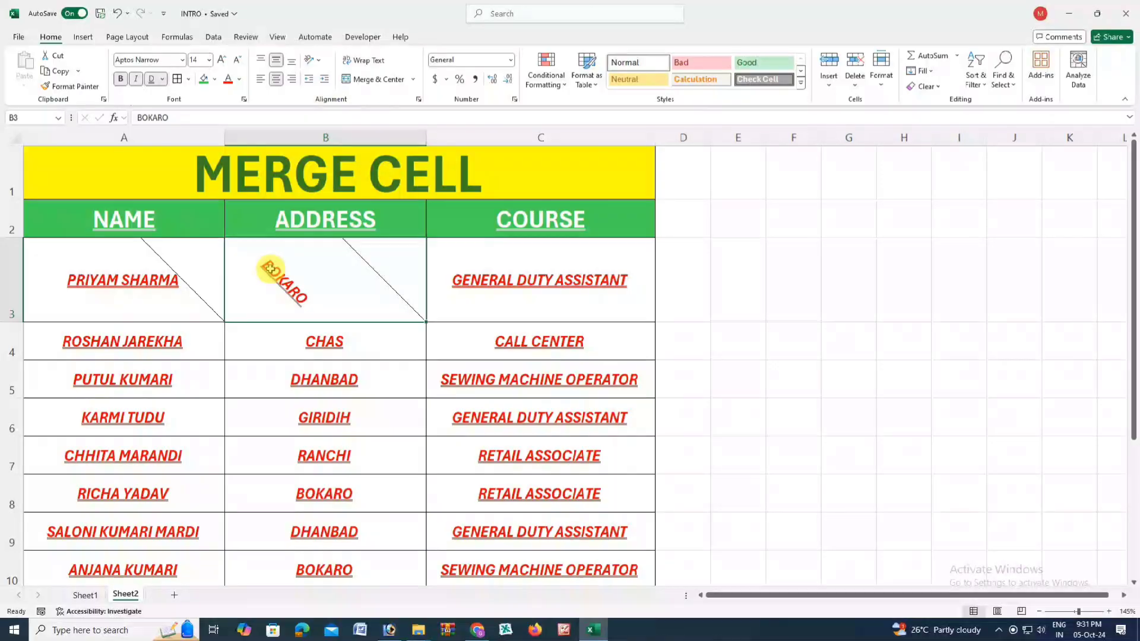
click(309, 59)
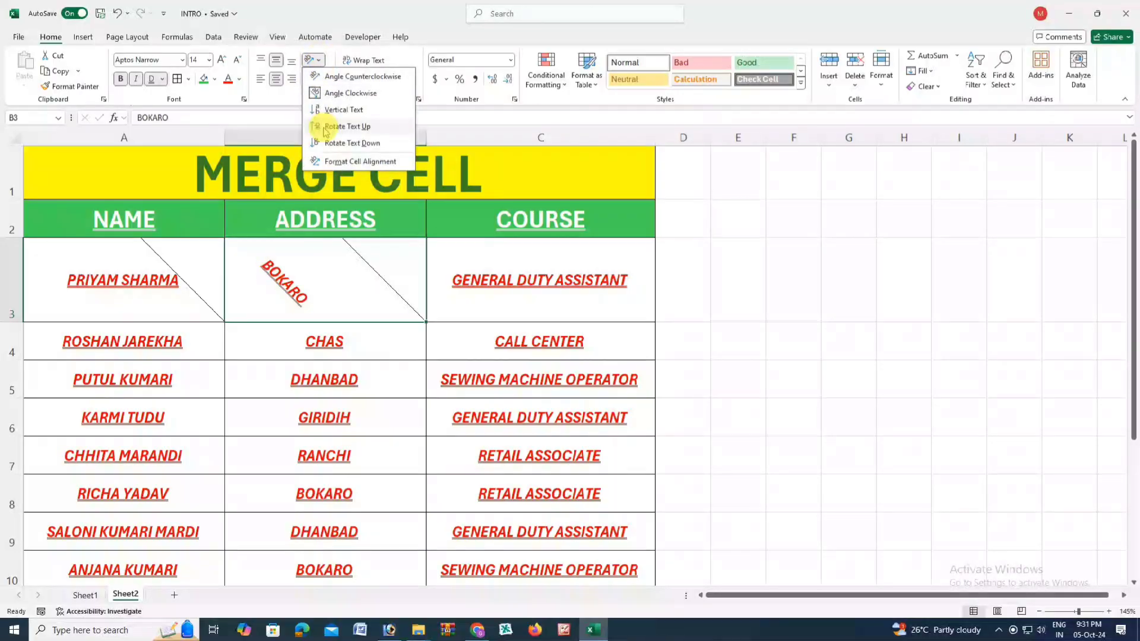
click(327, 110)
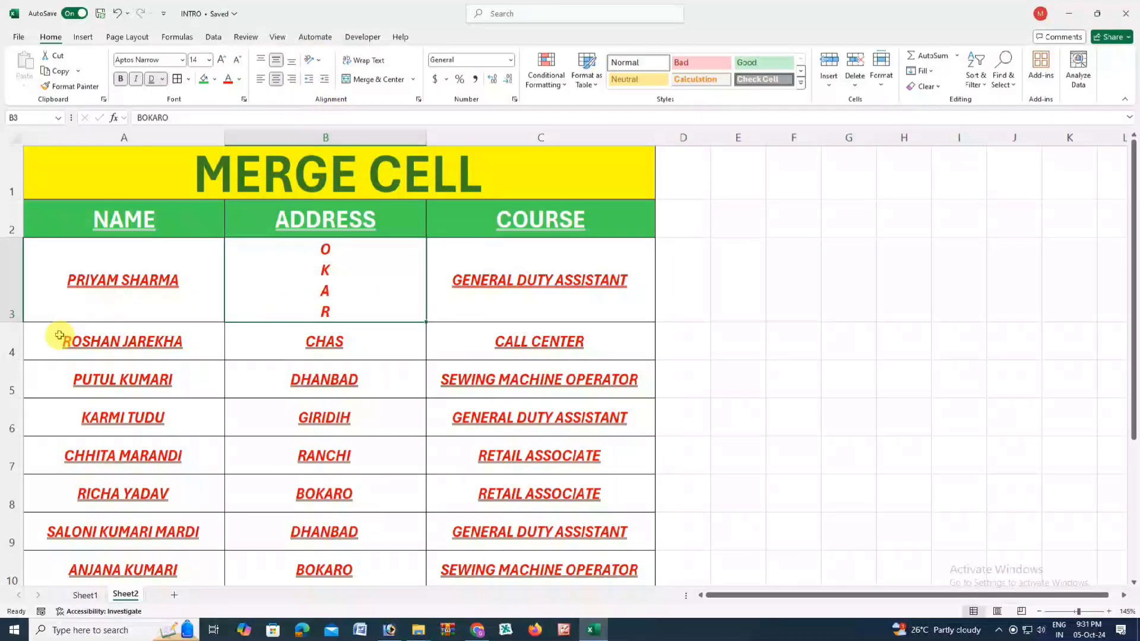
drag(11, 321, 13, 358)
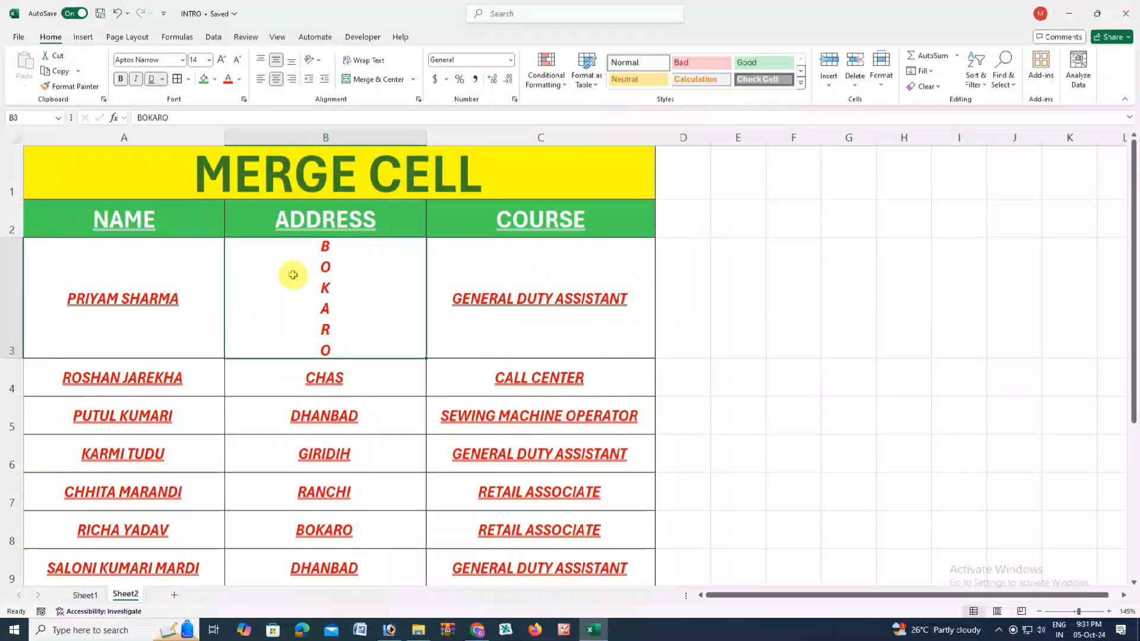
- Try Rotate Text Up and Down on BOKARO, view Format Cells, then undo the changes
click(317, 62)
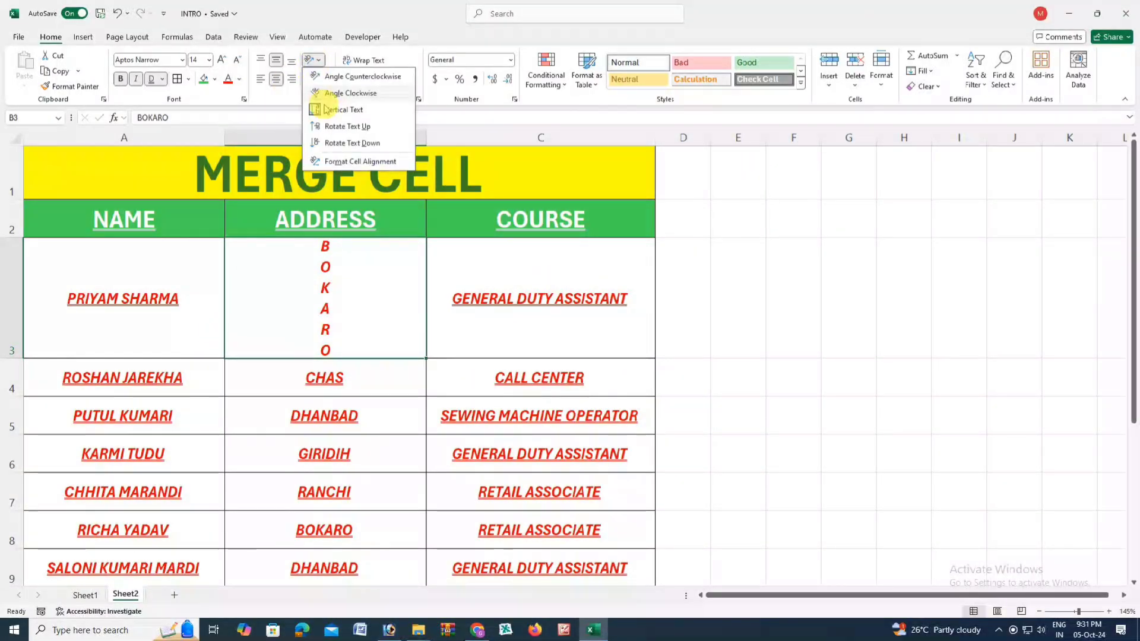
click(336, 126)
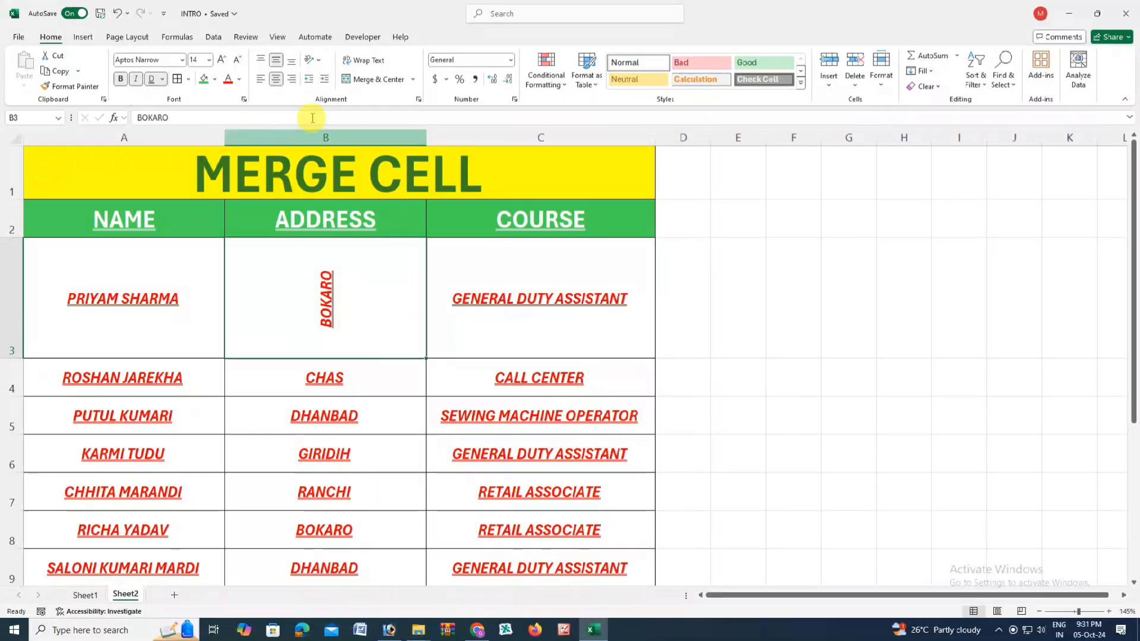
key(ctrl+z)
click(310, 59)
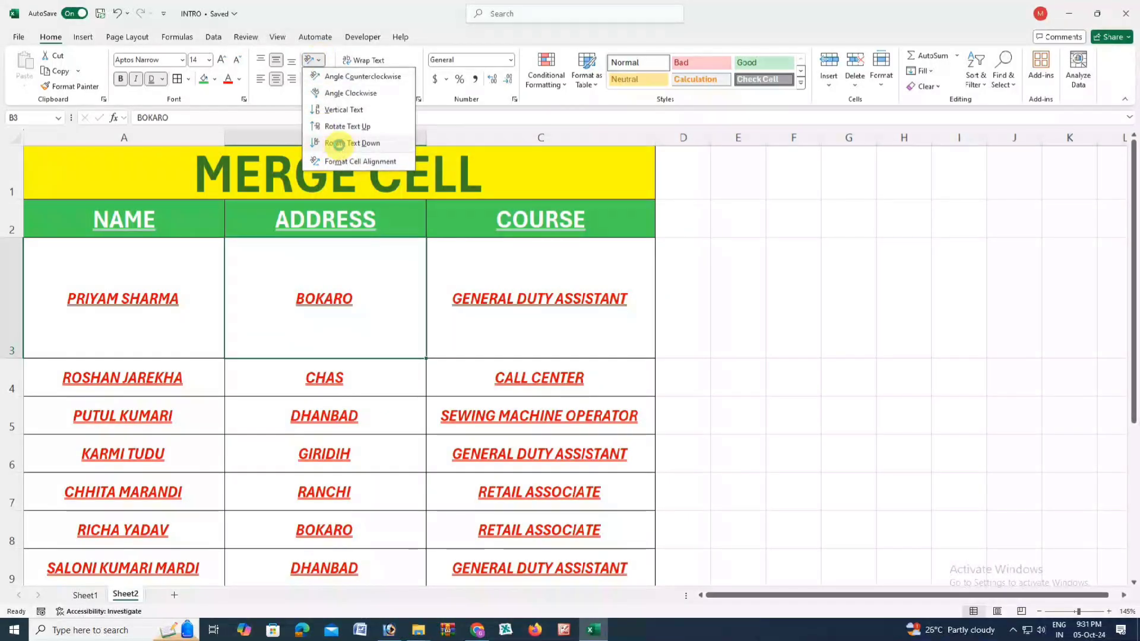
click(340, 145)
click(318, 61)
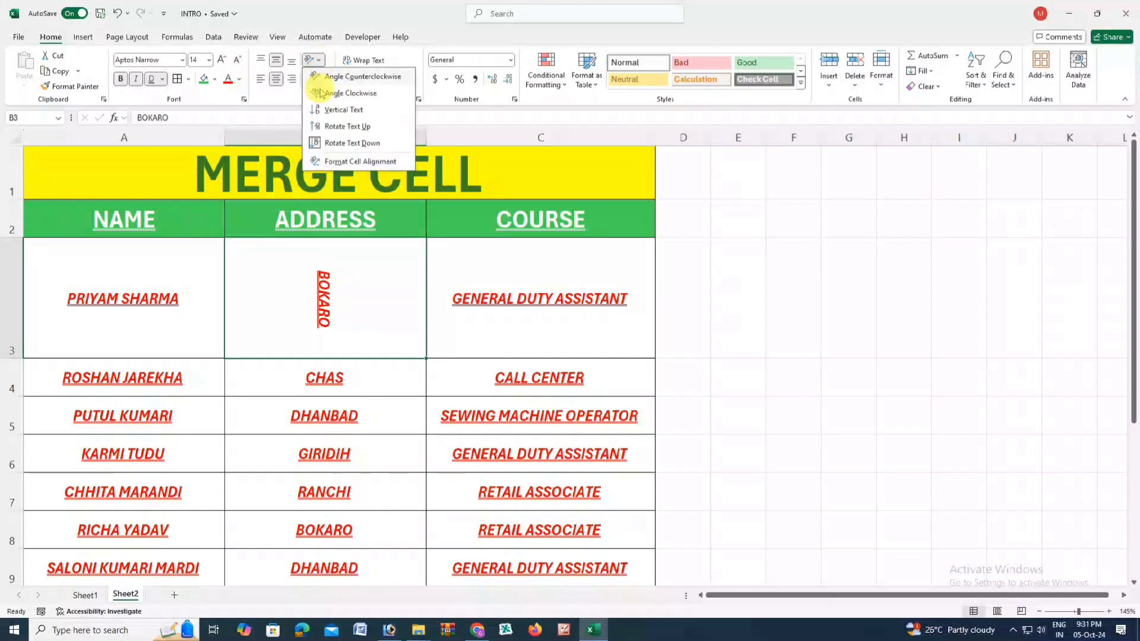
click(331, 161)
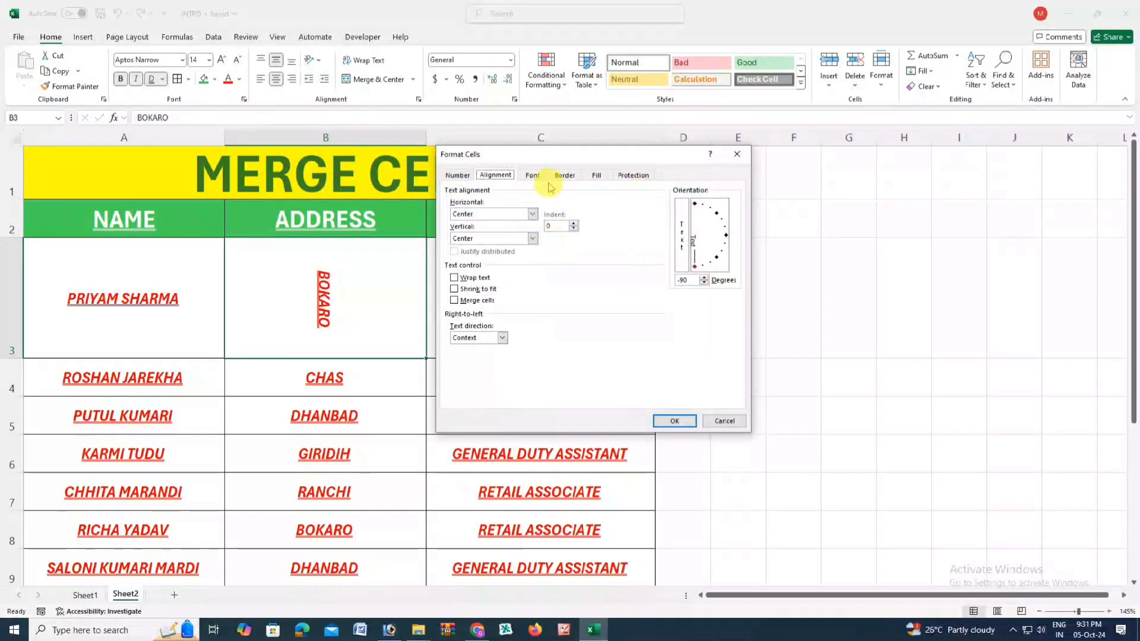
click(457, 175)
key(Return)
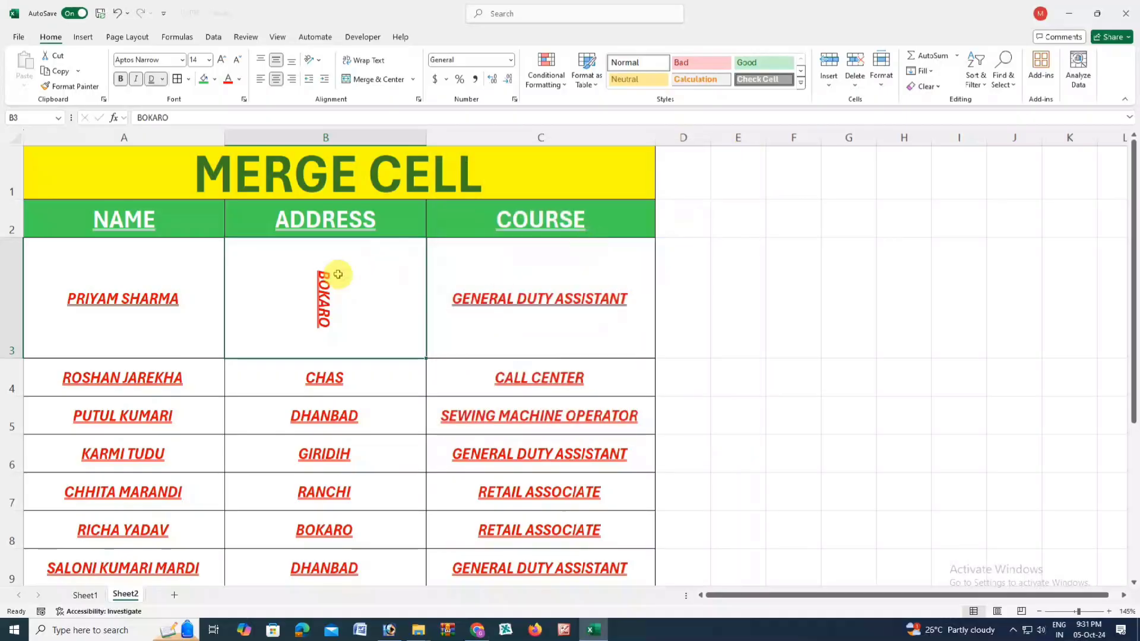
click(338, 374)
click(336, 289)
key(ctrl+z)
key(ctrl+z)
key(ctrl+z)
key(ctrl+z)
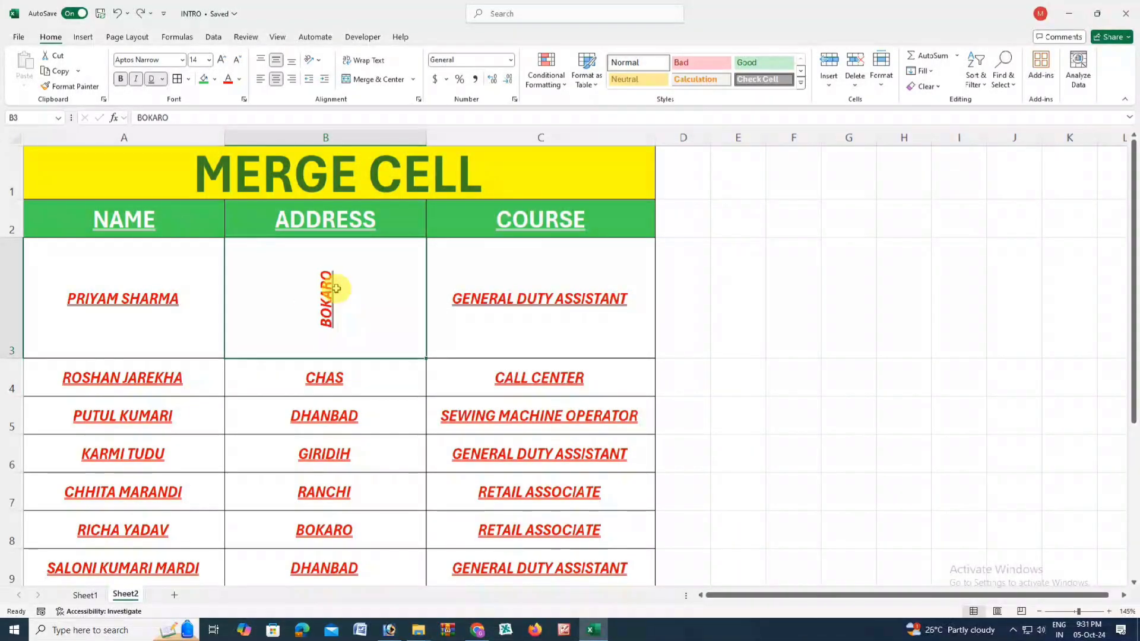
key(ctrl+z)
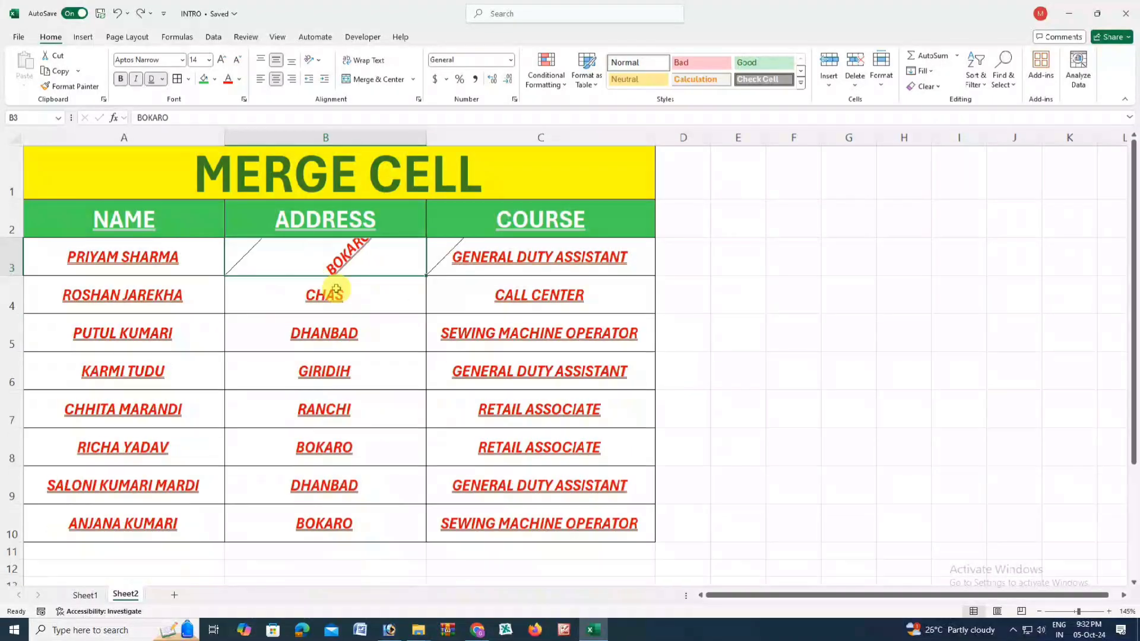
- Restore BOKARO to horizontal and apply Wrap Text to ADDRESS (B2), COURSE (C2) and B3
key(ctrl+y)
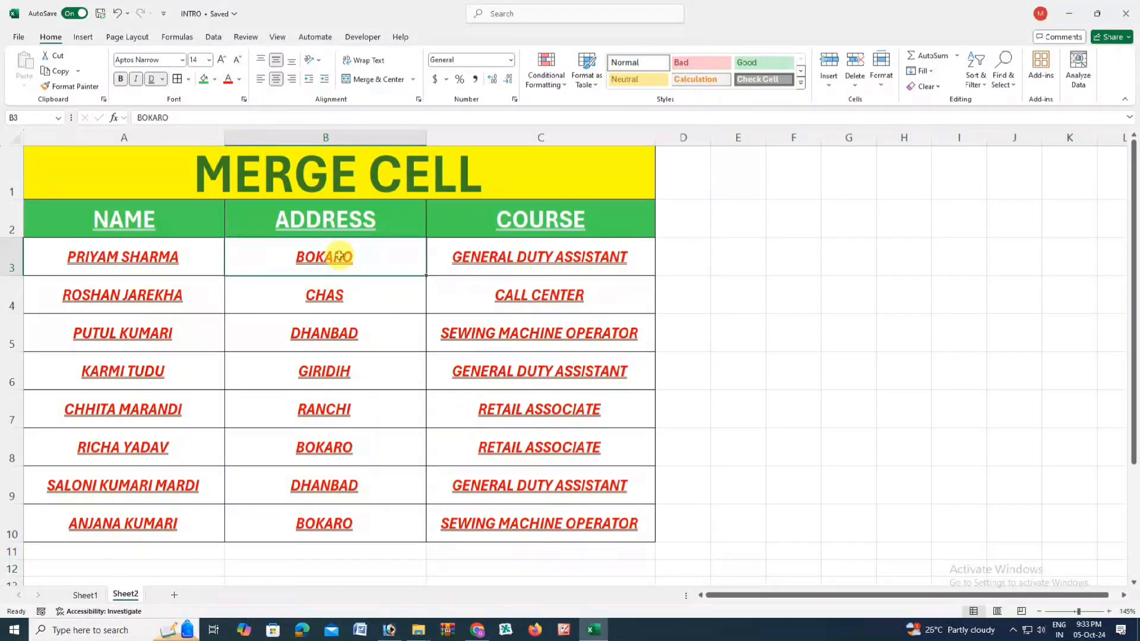
click(336, 224)
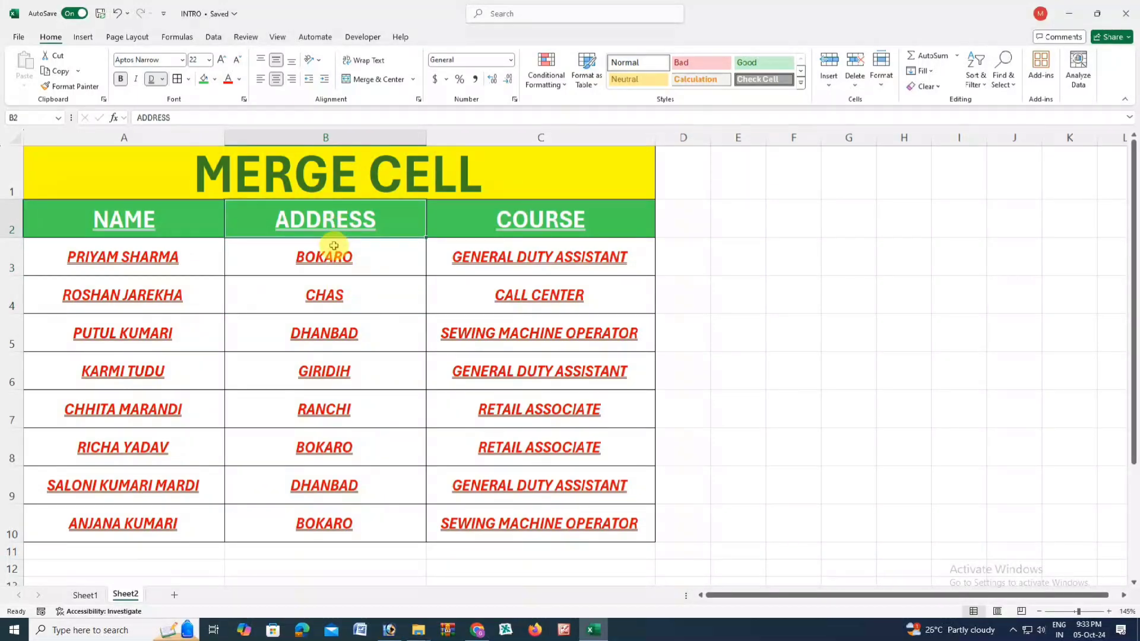
click(369, 62)
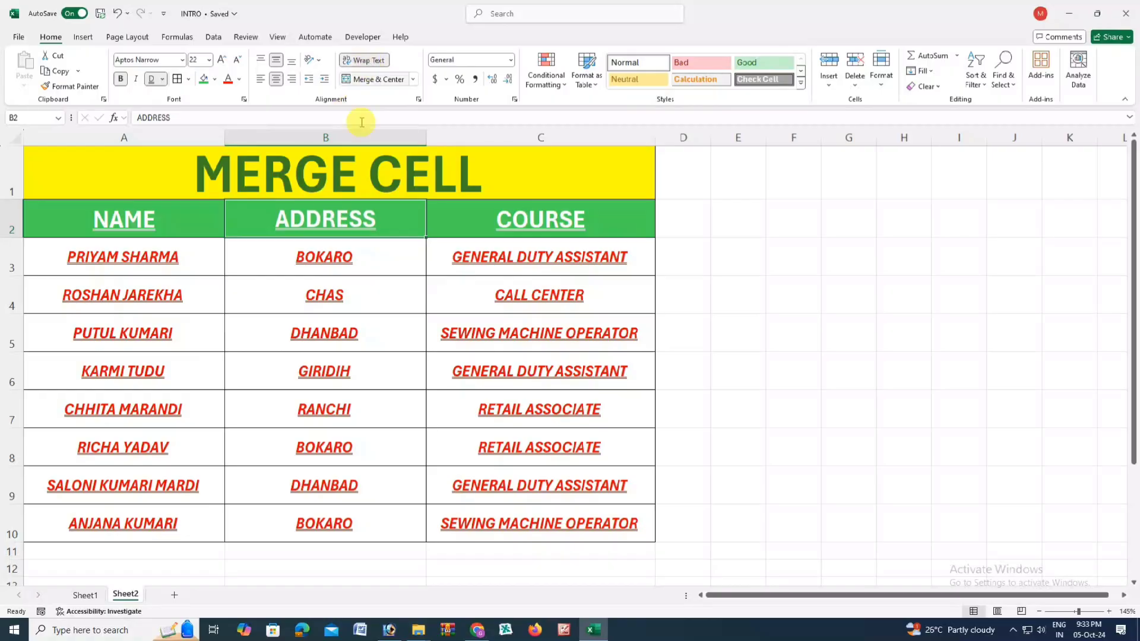
click(493, 225)
click(368, 60)
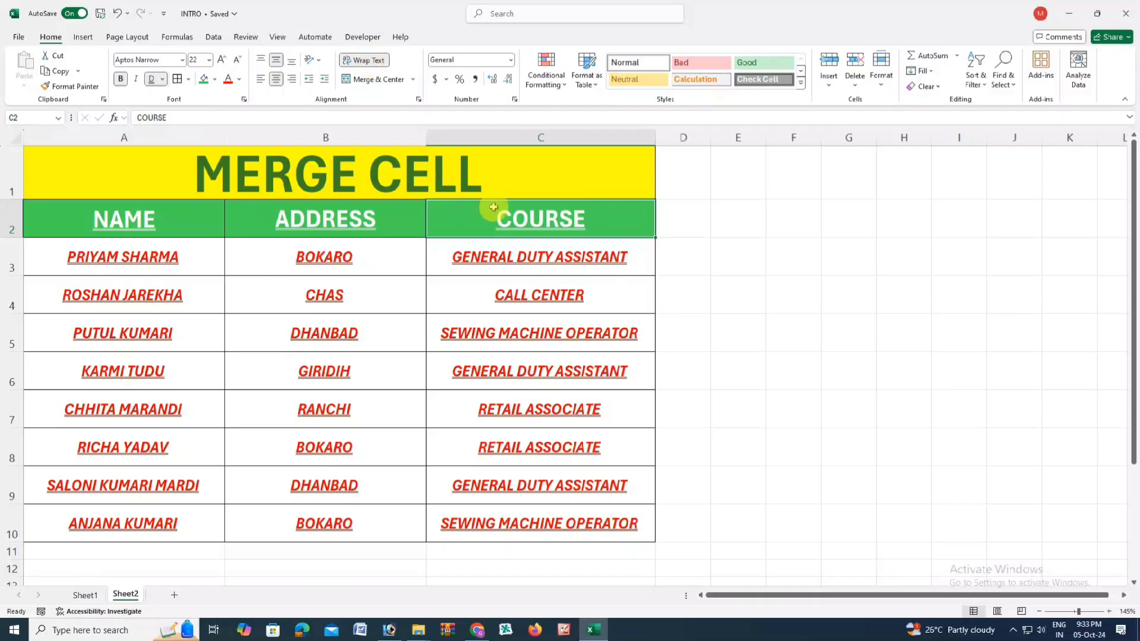
click(379, 216)
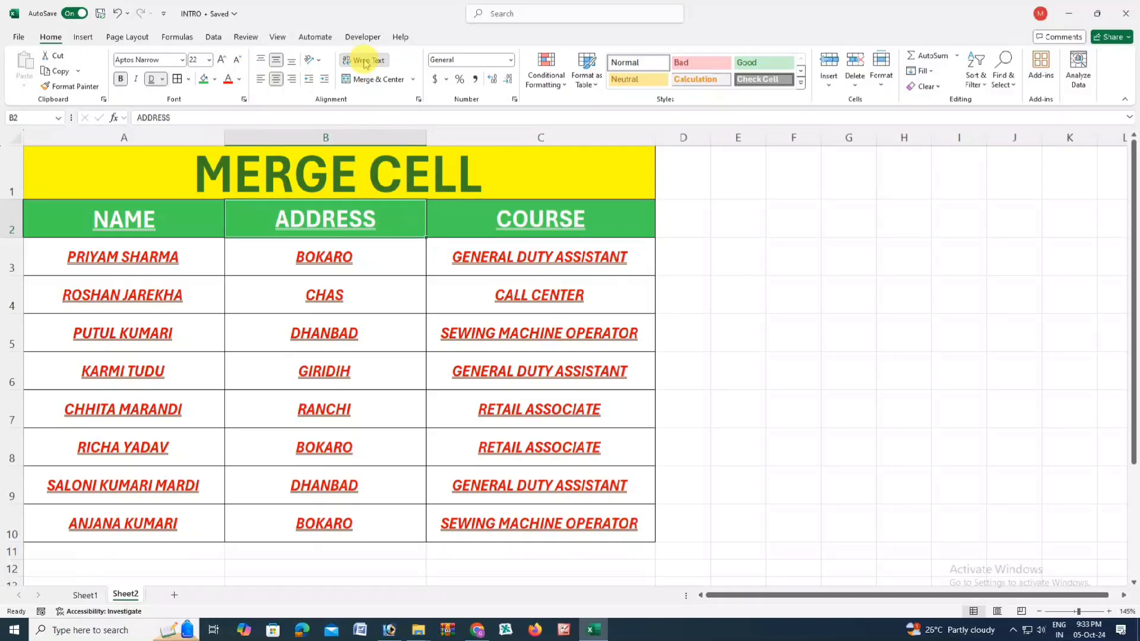
click(506, 222)
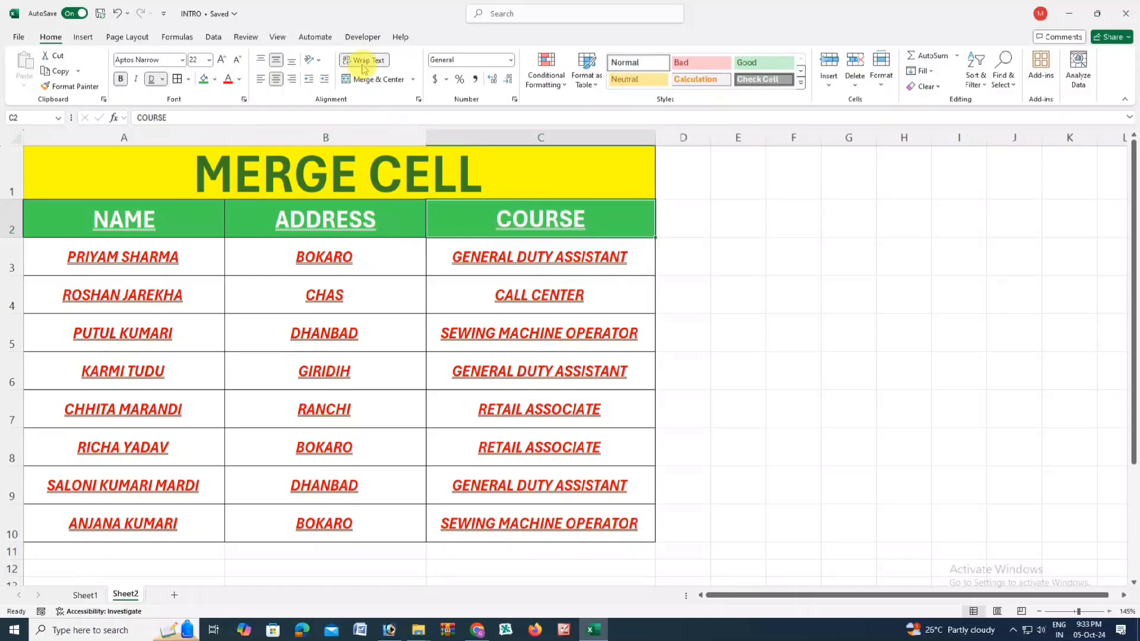
click(368, 258)
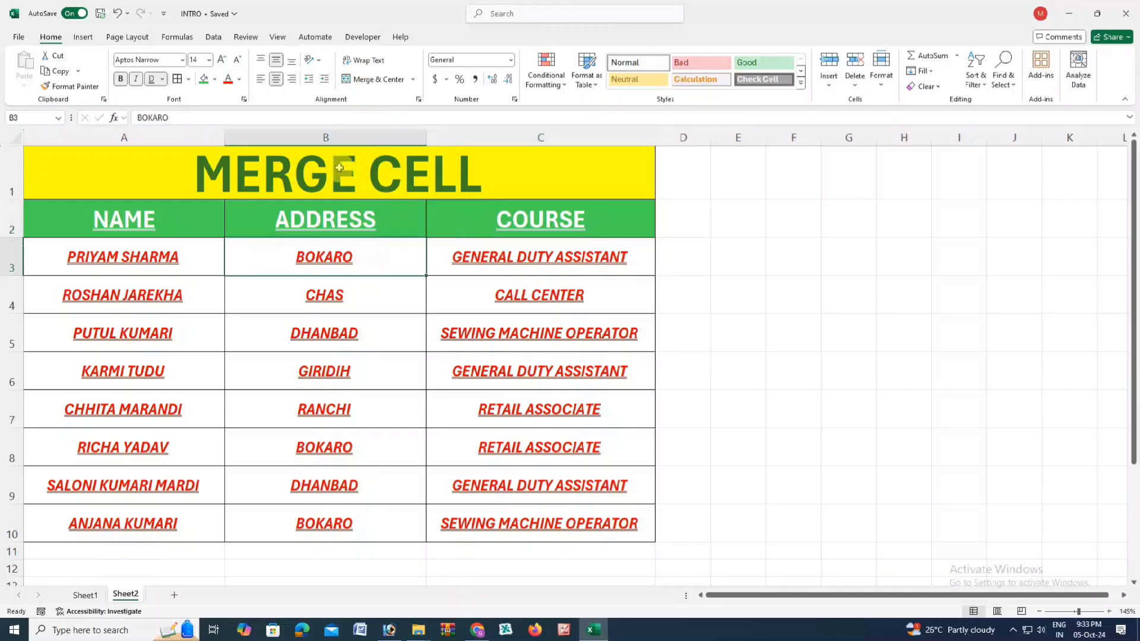
click(364, 67)
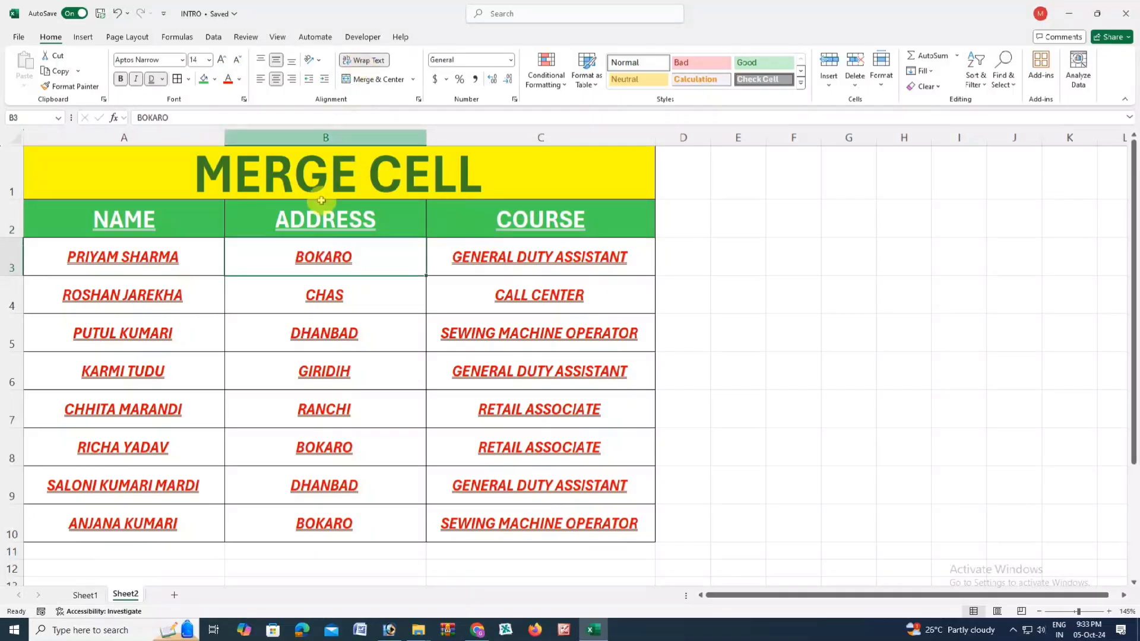
- Unmerge the MERGE CELL title, leaving it in A1 with B1 and C1 separate
click(413, 79)
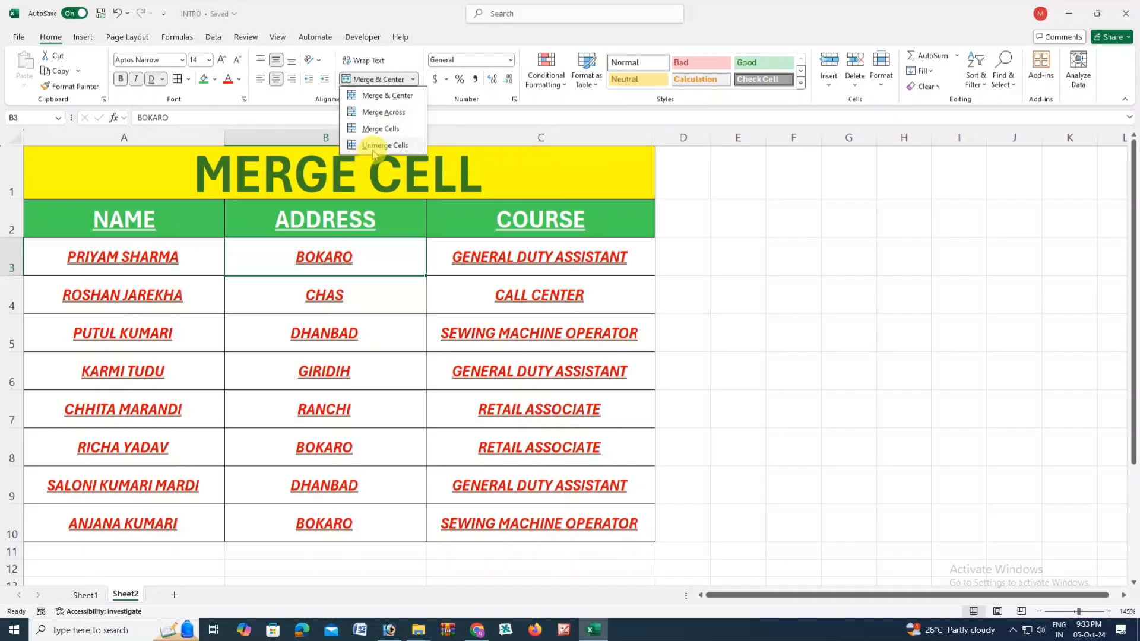
click(356, 172)
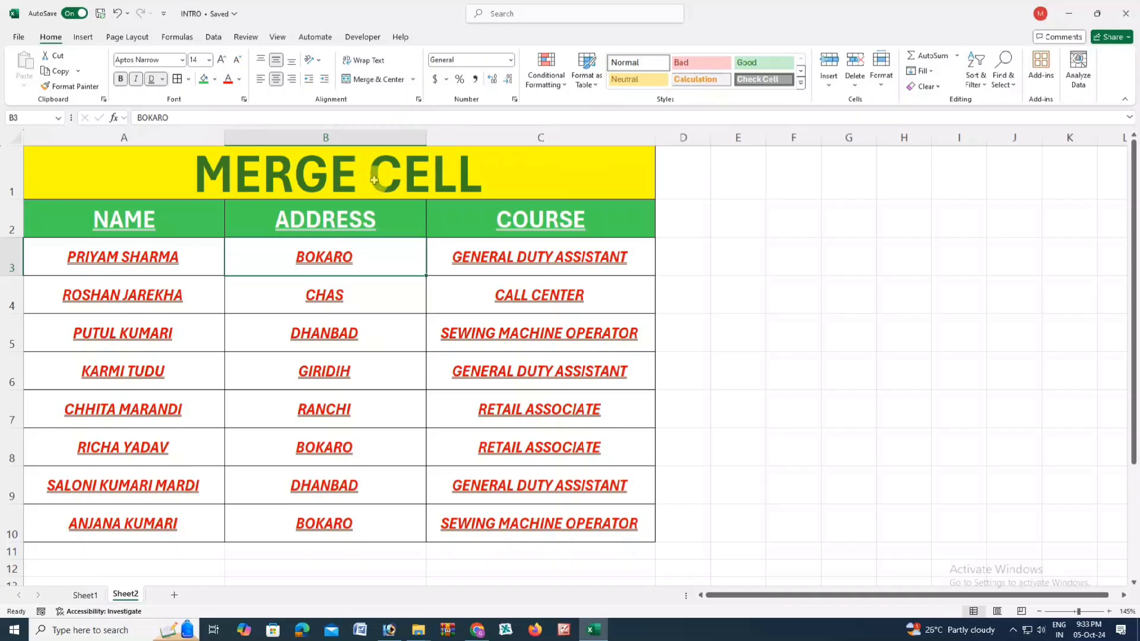
click(380, 179)
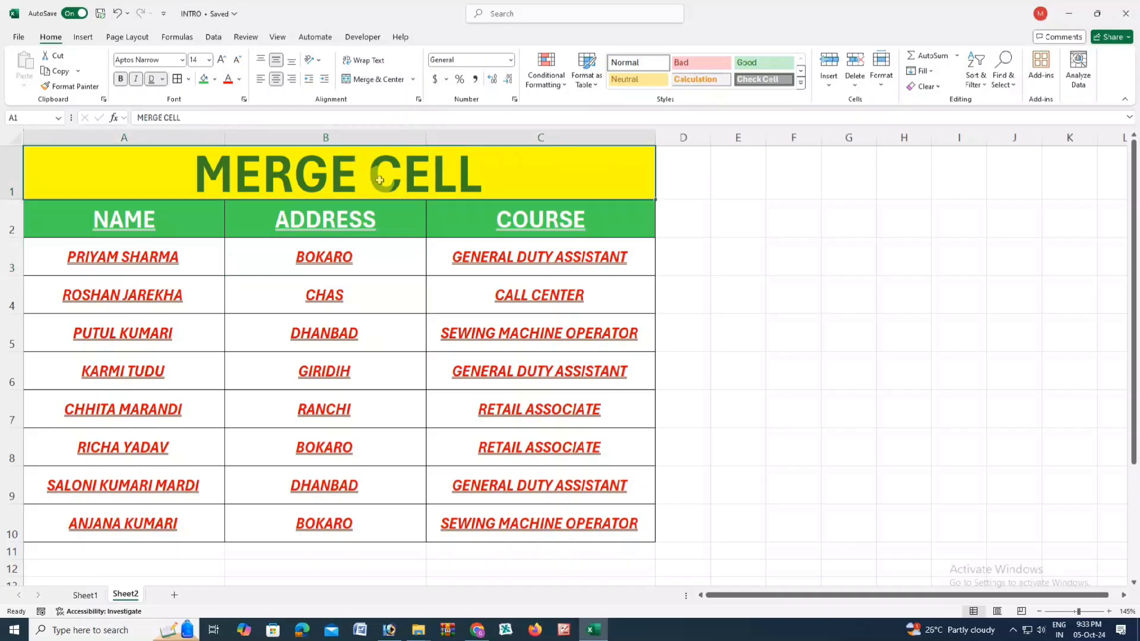
click(412, 79)
click(386, 144)
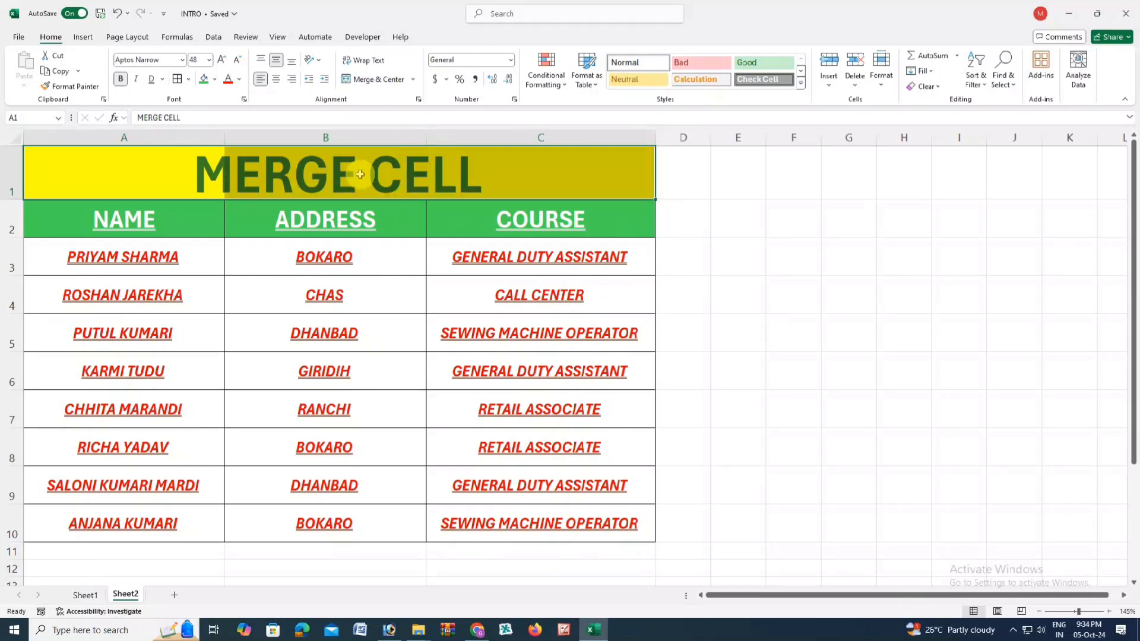
click(359, 175)
click(196, 174)
click(323, 179)
click(497, 179)
click(345, 179)
click(210, 172)
click(341, 172)
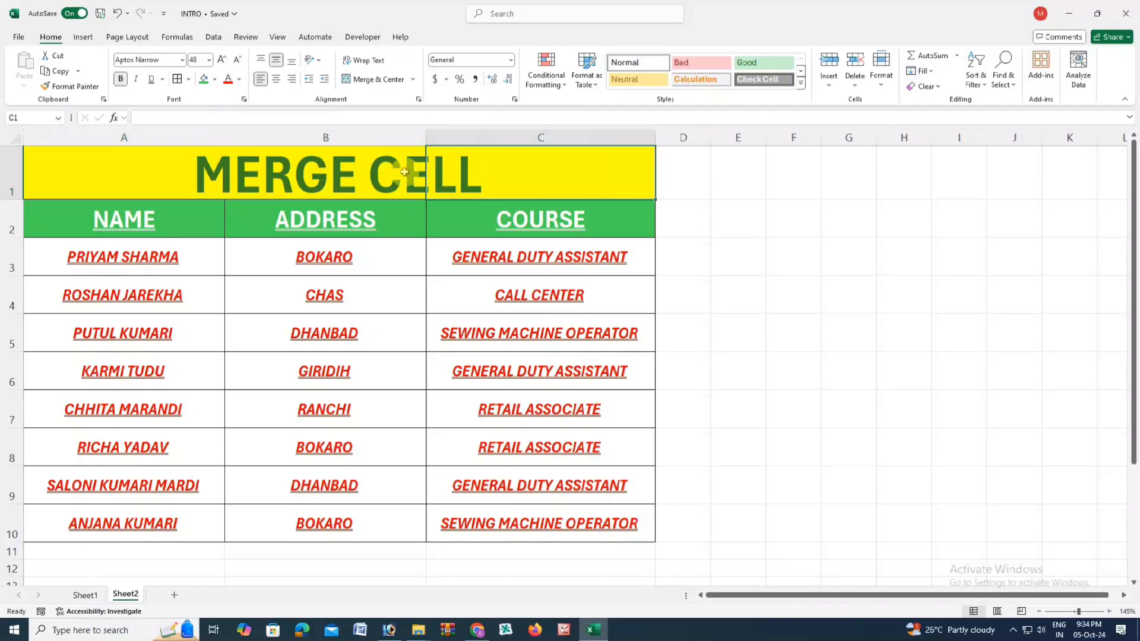
- Merge and centre the title across A1:C1
drag(188, 173, 448, 163)
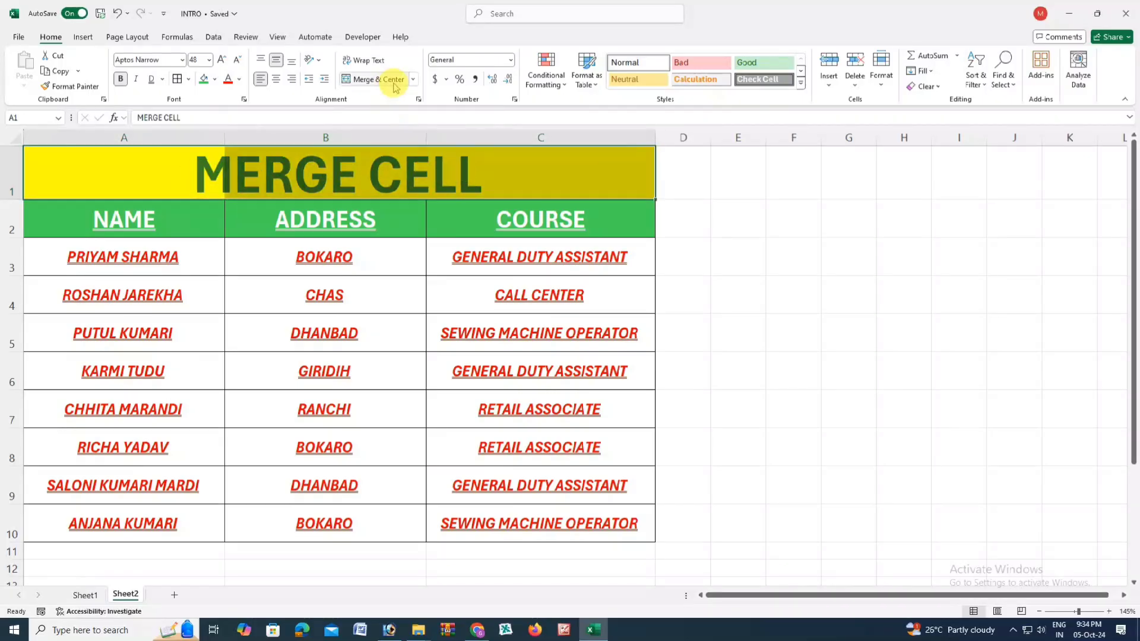
click(415, 84)
click(383, 93)
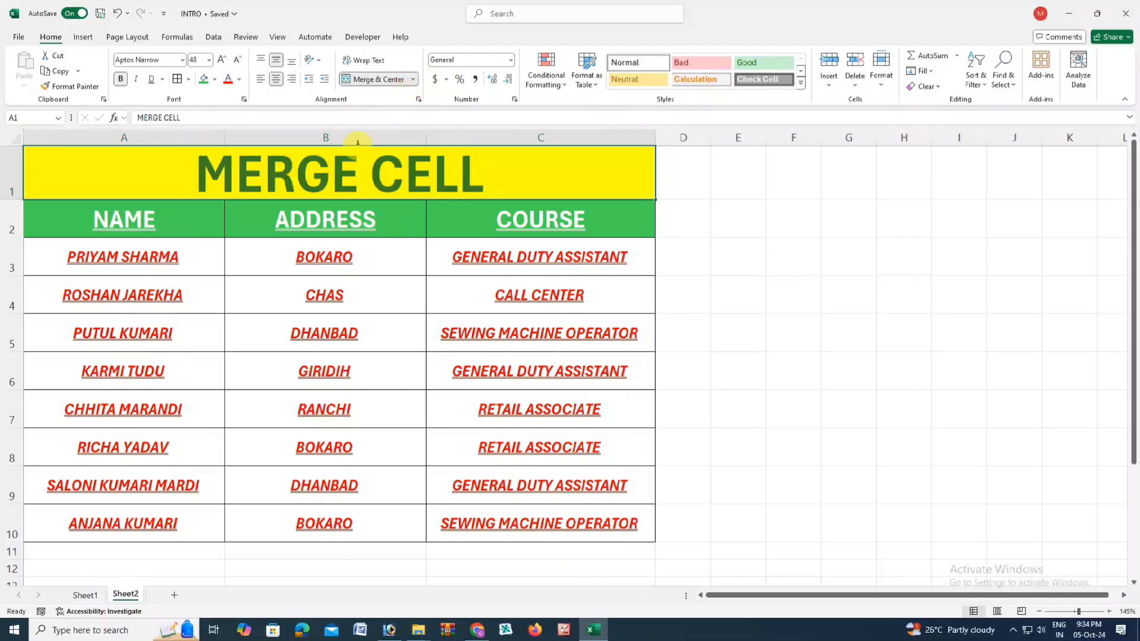
click(415, 82)
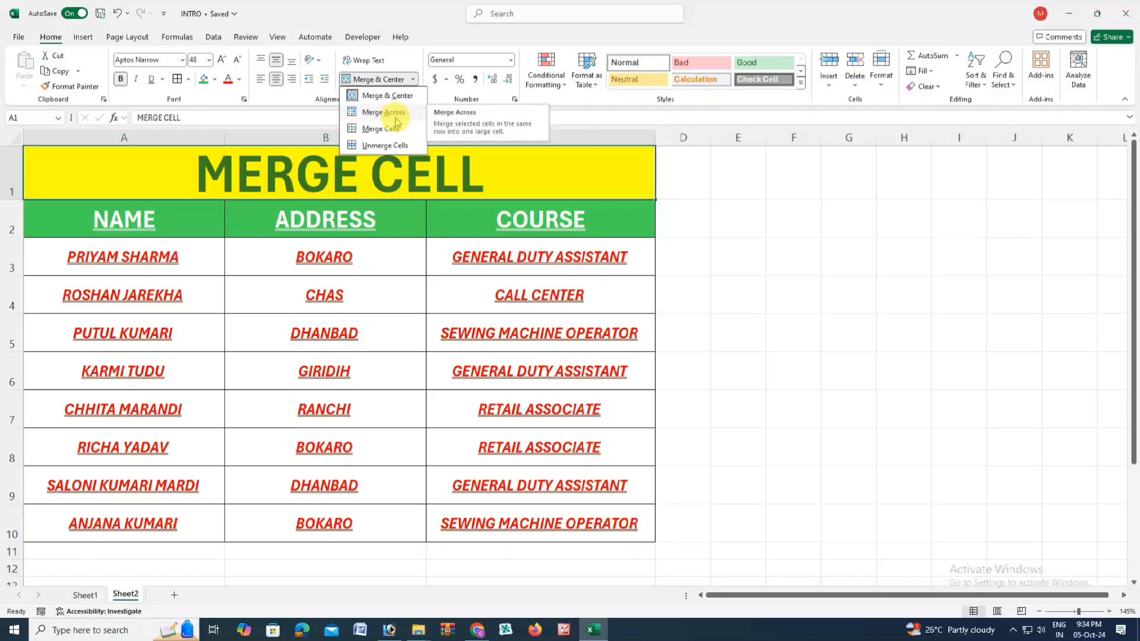
click(392, 113)
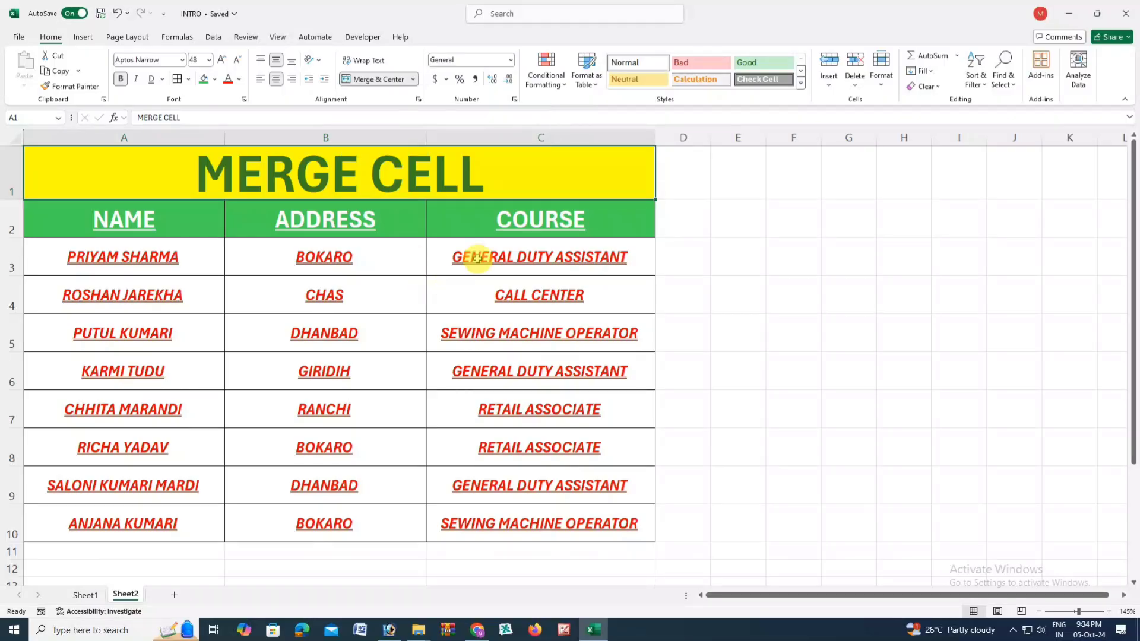
click(687, 222)
click(736, 222)
drag(644, 216, 728, 218)
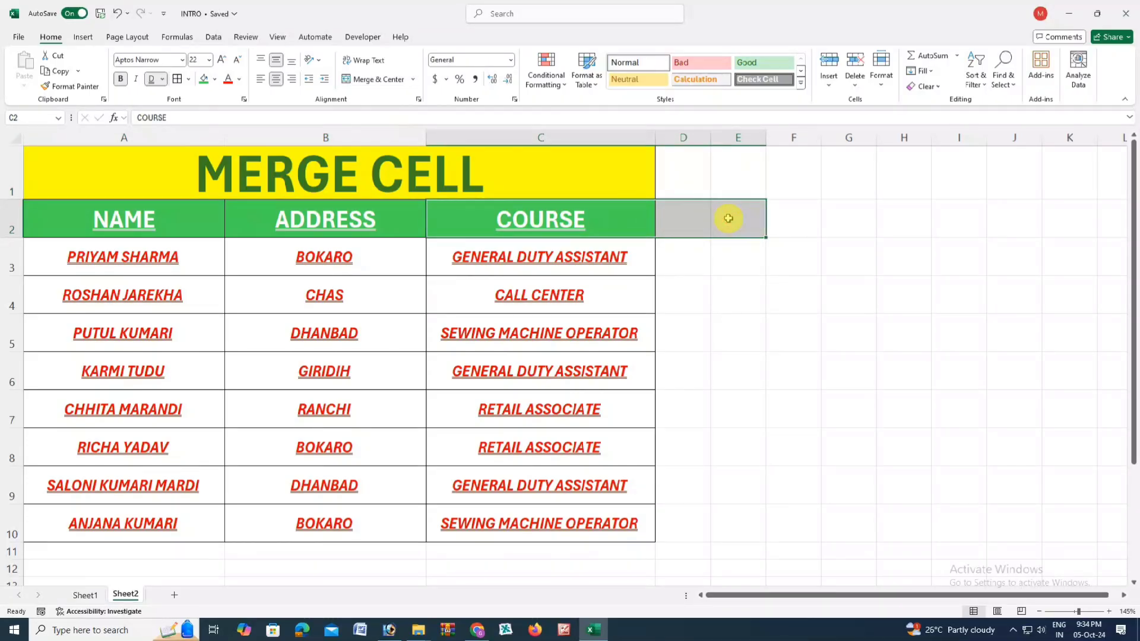
click(373, 79)
click(721, 259)
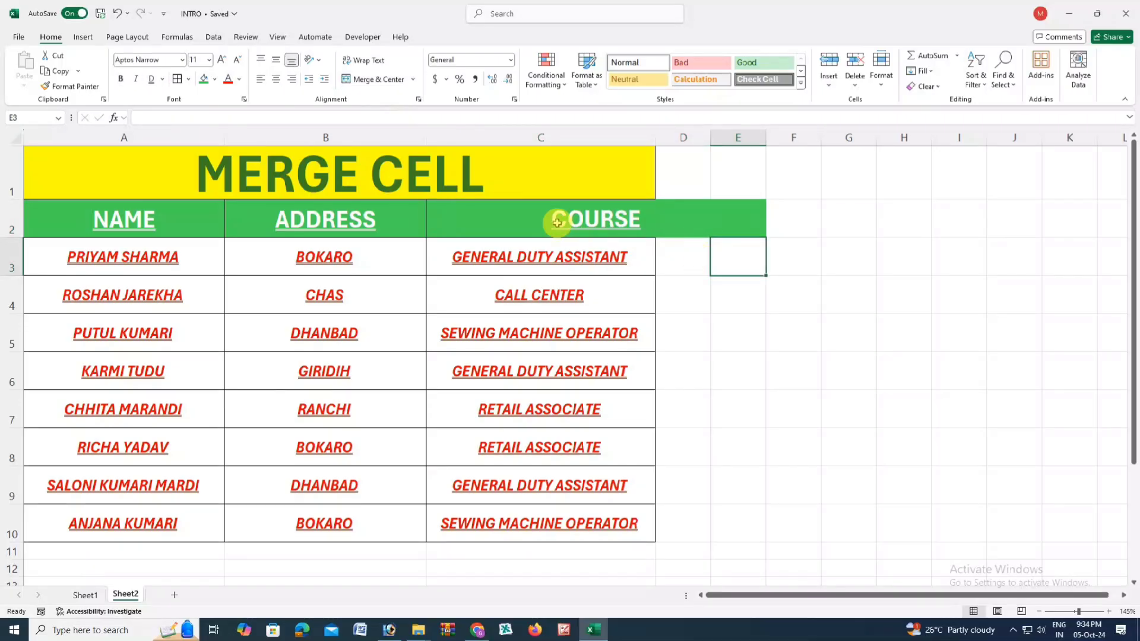
key(ctrl+z)
click(581, 217)
drag(582, 217, 736, 530)
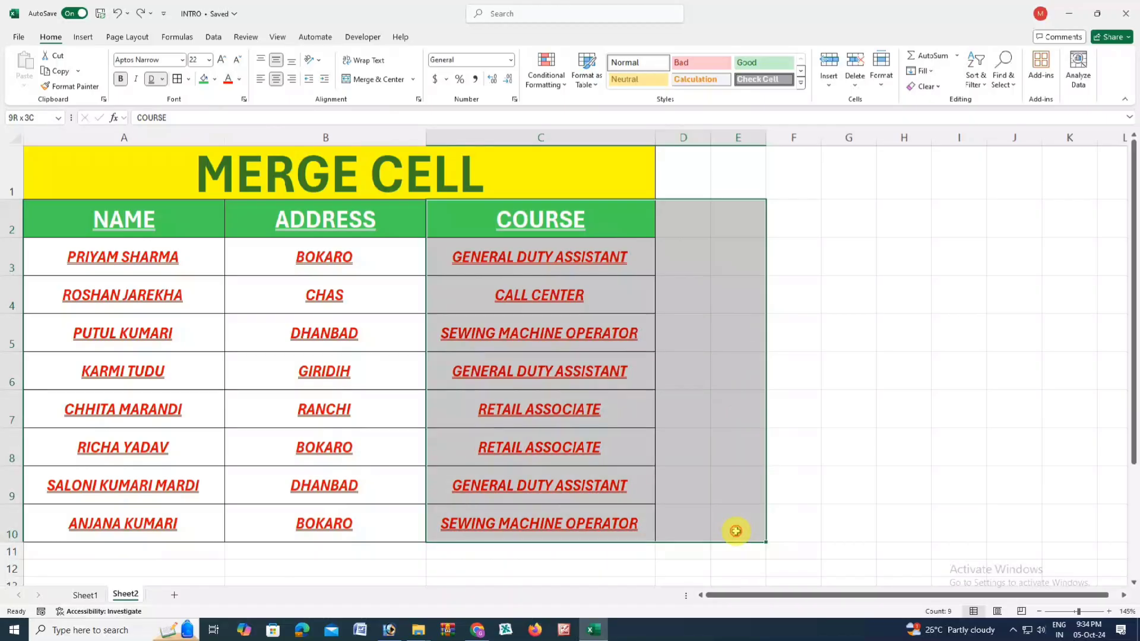
click(412, 81)
click(393, 97)
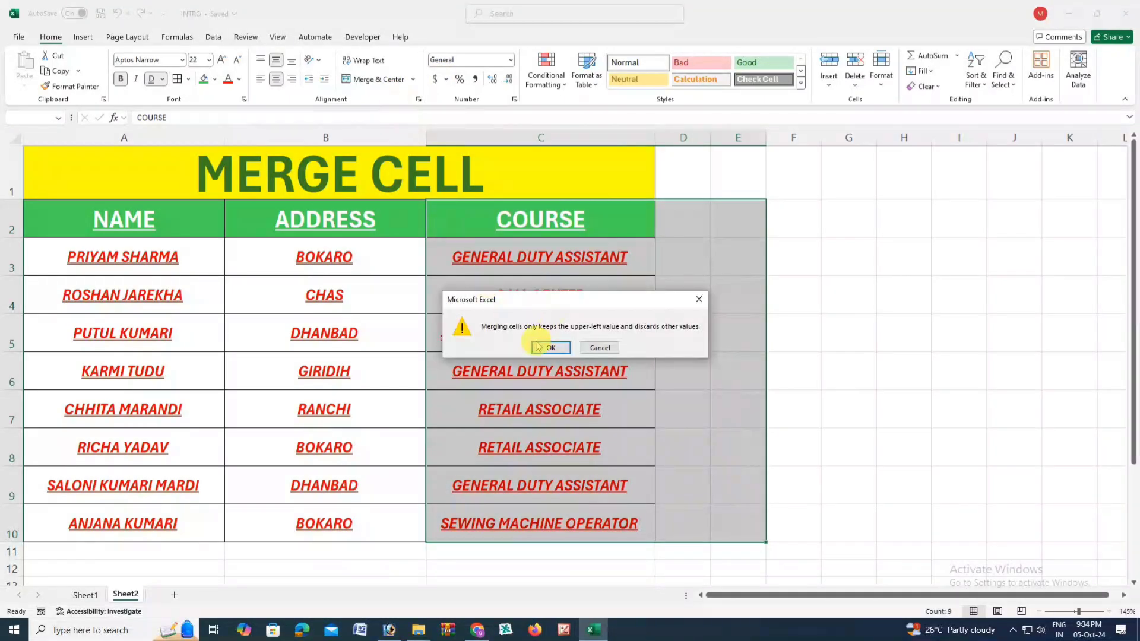
click(598, 348)
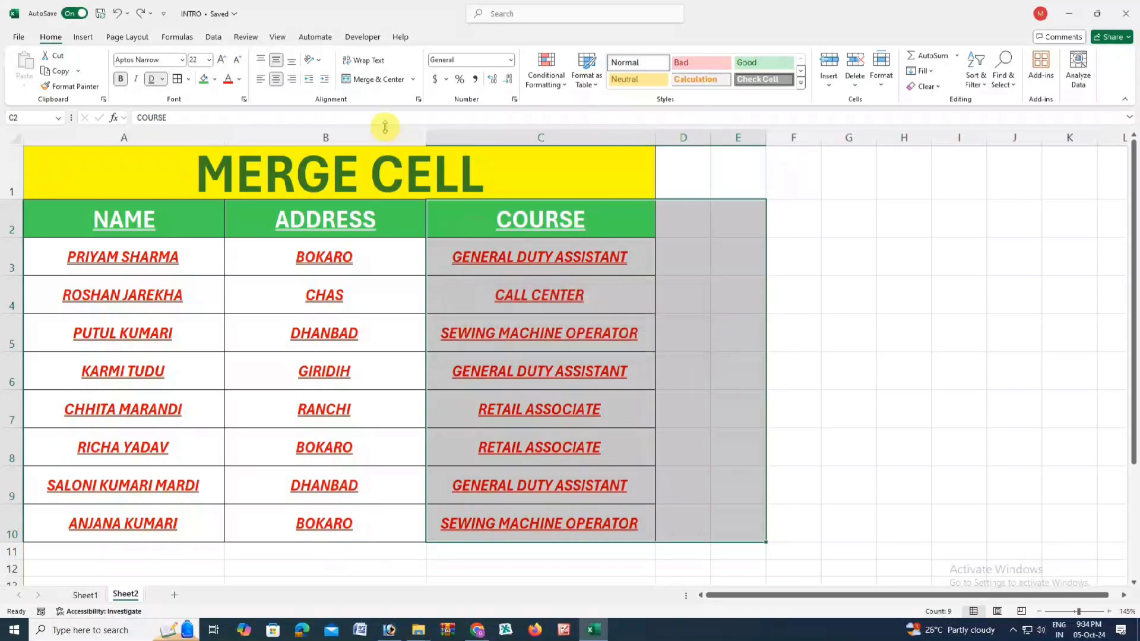
click(375, 79)
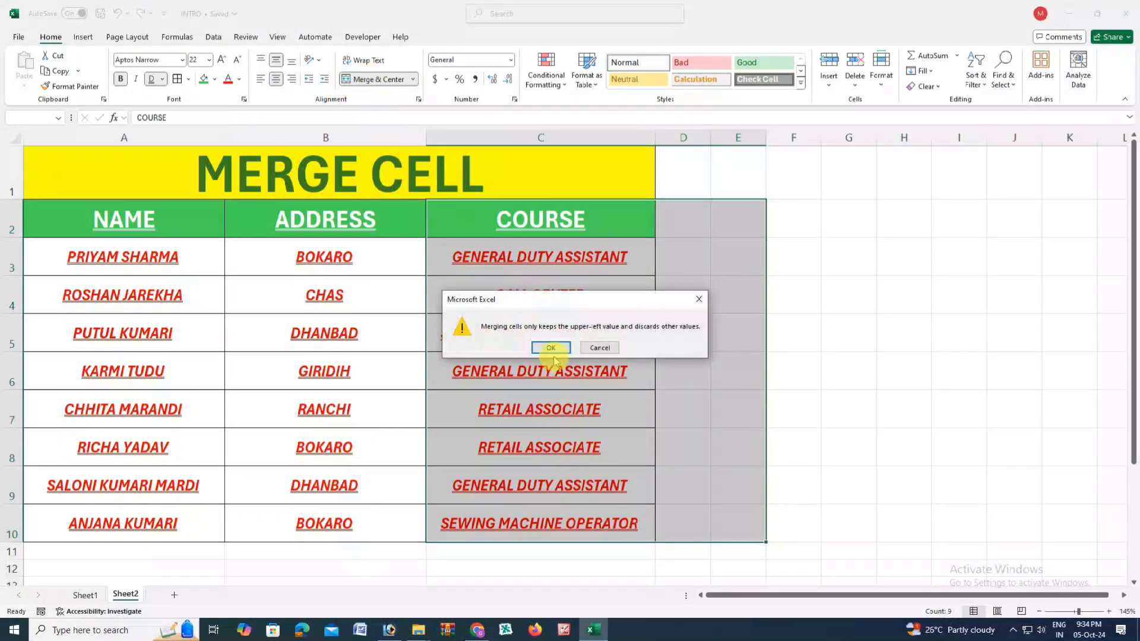
click(609, 350)
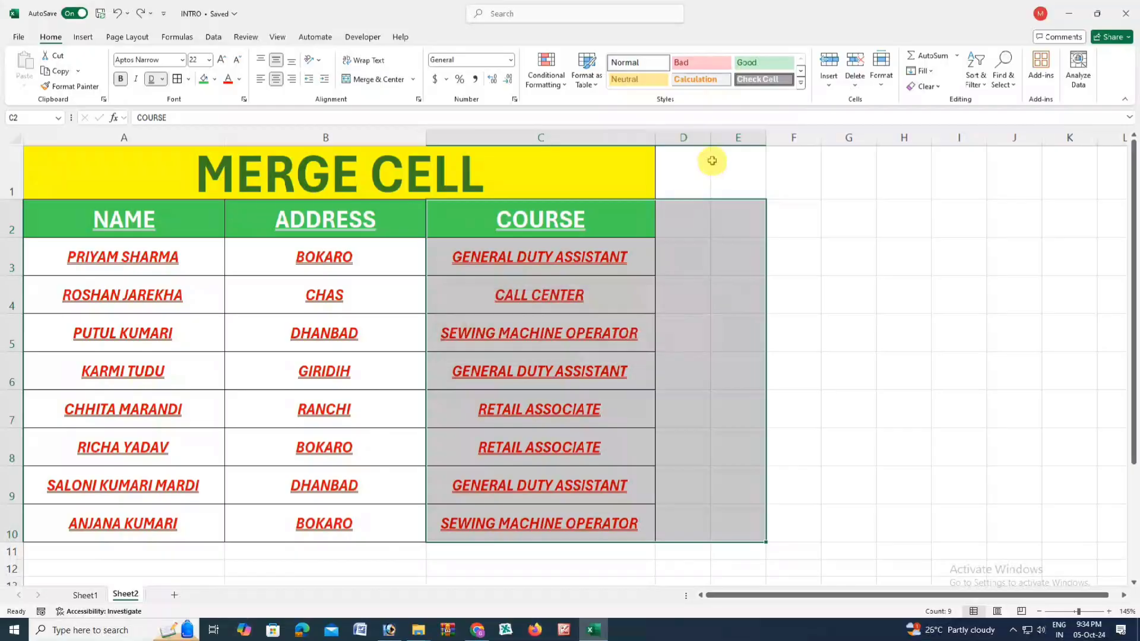
drag(605, 244, 730, 254)
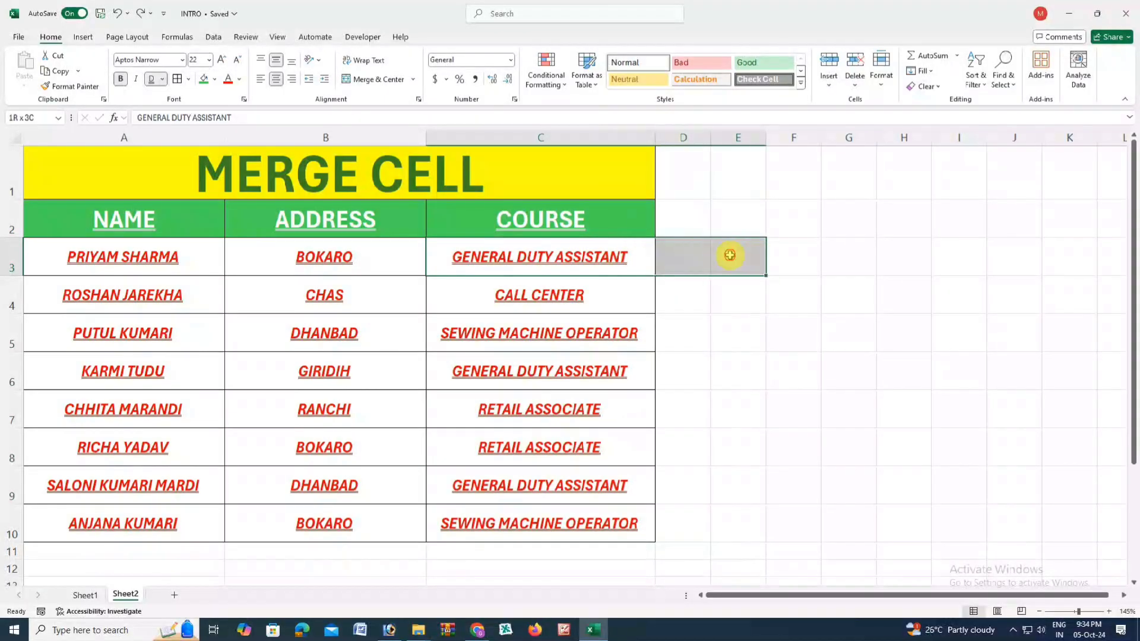
drag(570, 293, 737, 294)
drag(569, 333, 730, 333)
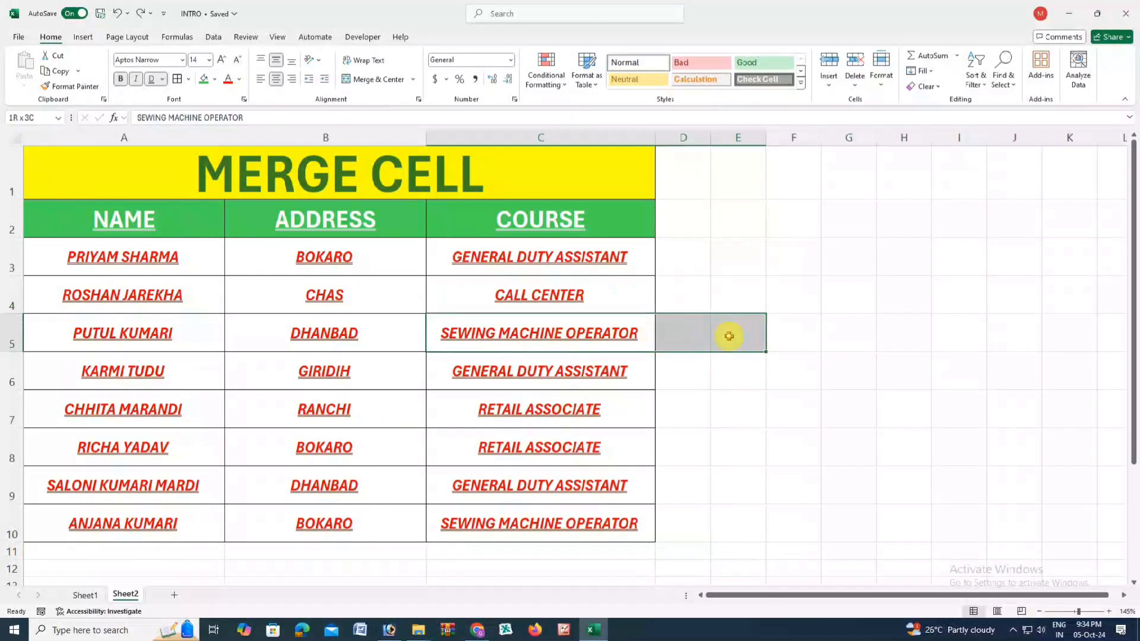
drag(534, 367, 721, 370)
drag(552, 221, 728, 525)
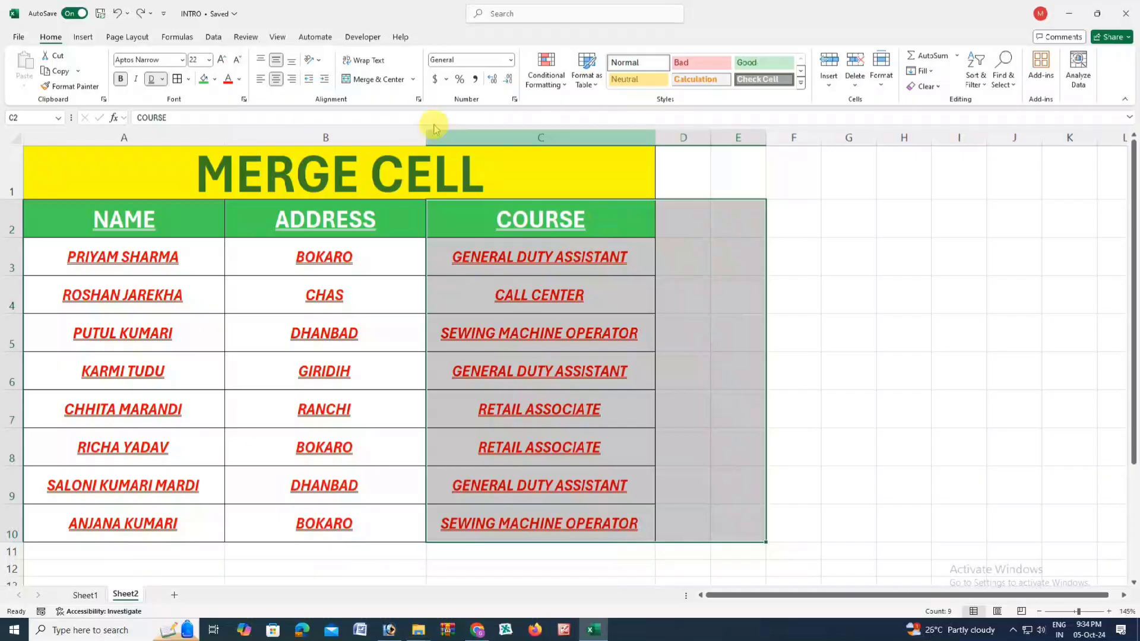
click(413, 79)
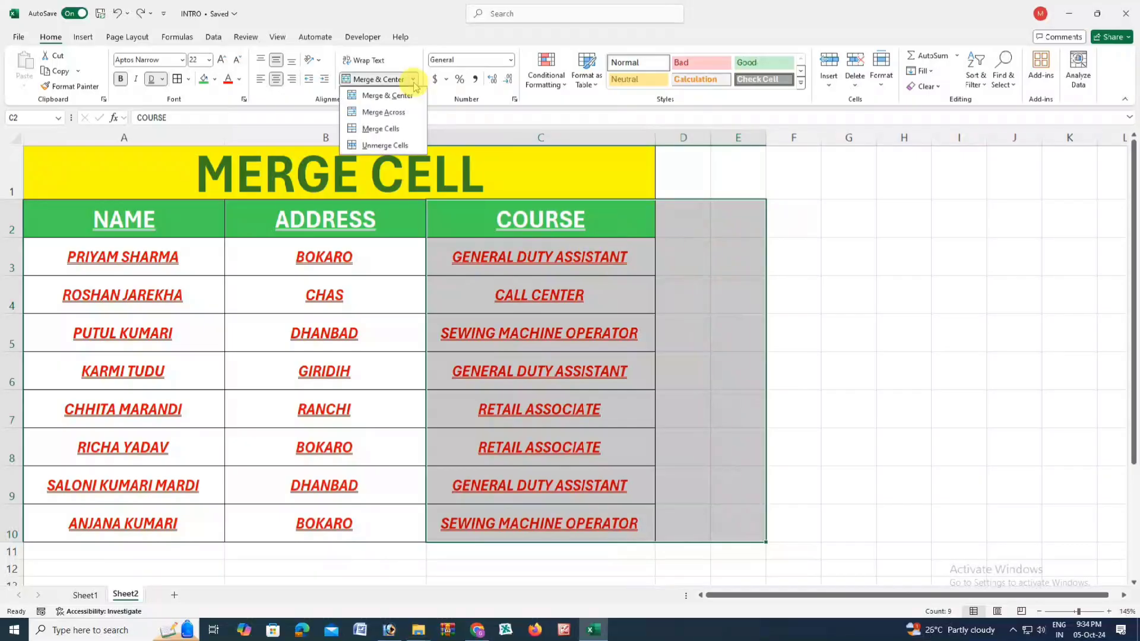
- Merge each course row across C to E and re-merge the title across A1:E1
click(375, 112)
click(650, 297)
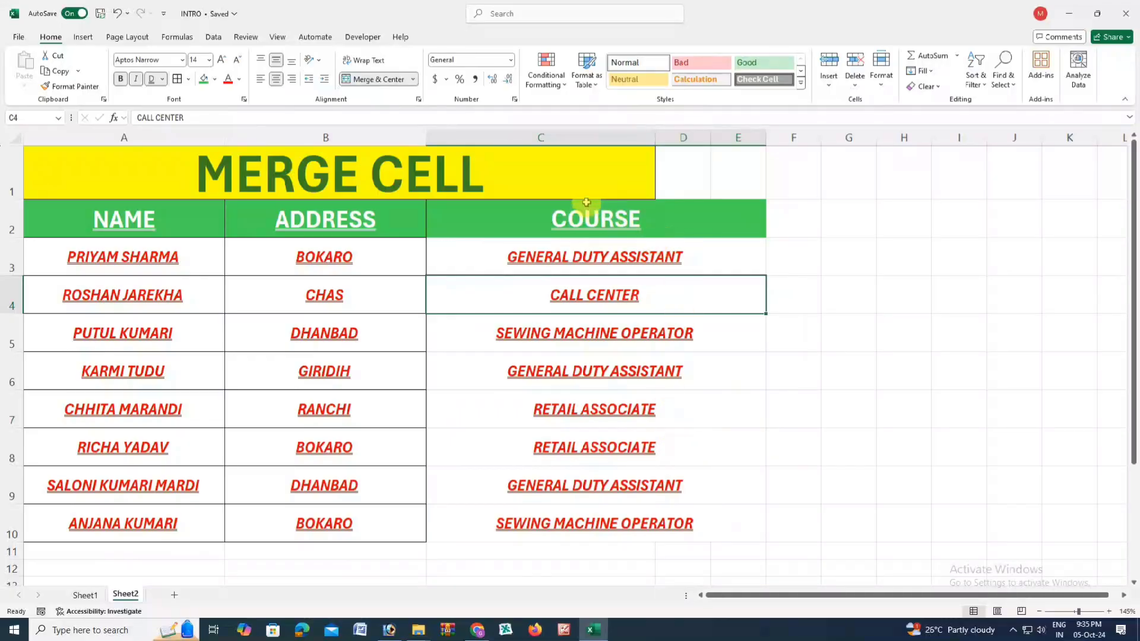
drag(568, 164, 736, 165)
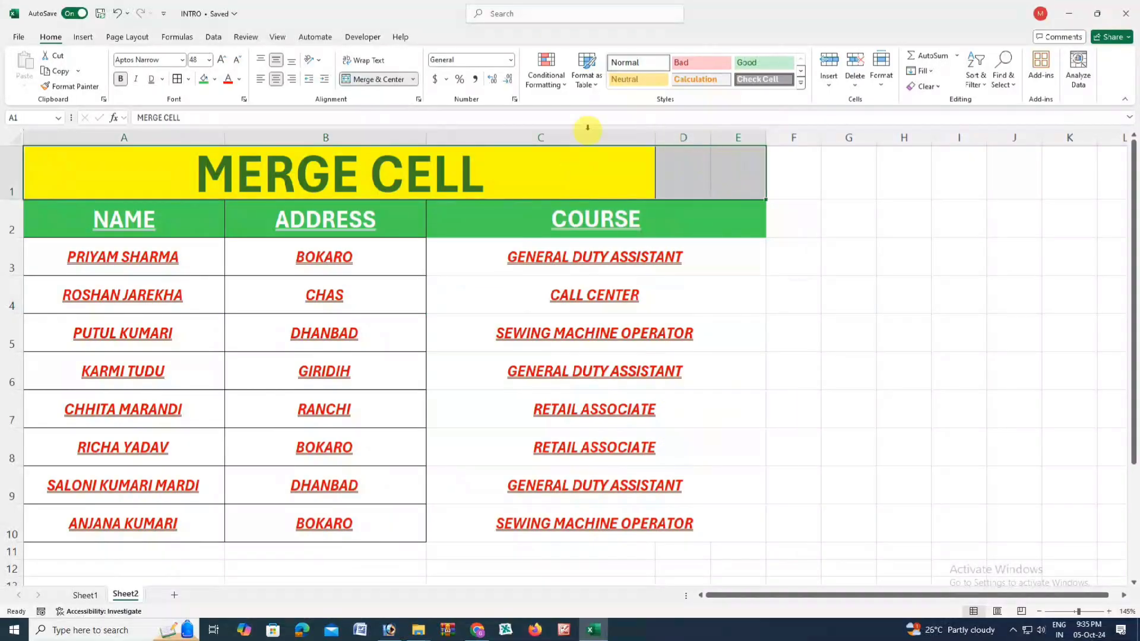
click(393, 85)
click(369, 79)
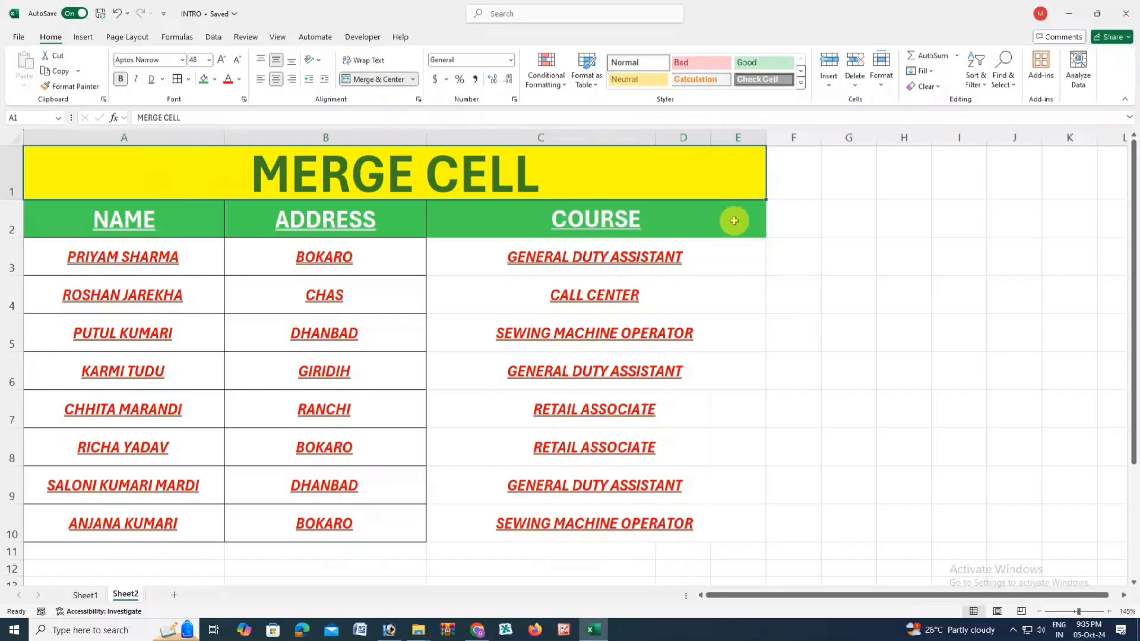
- Add borders to the course cells C2:E10
mouse_move(542, 221)
mouse_down()
mouse_move(591, 372)
mouse_move(596, 526)
mouse_up()
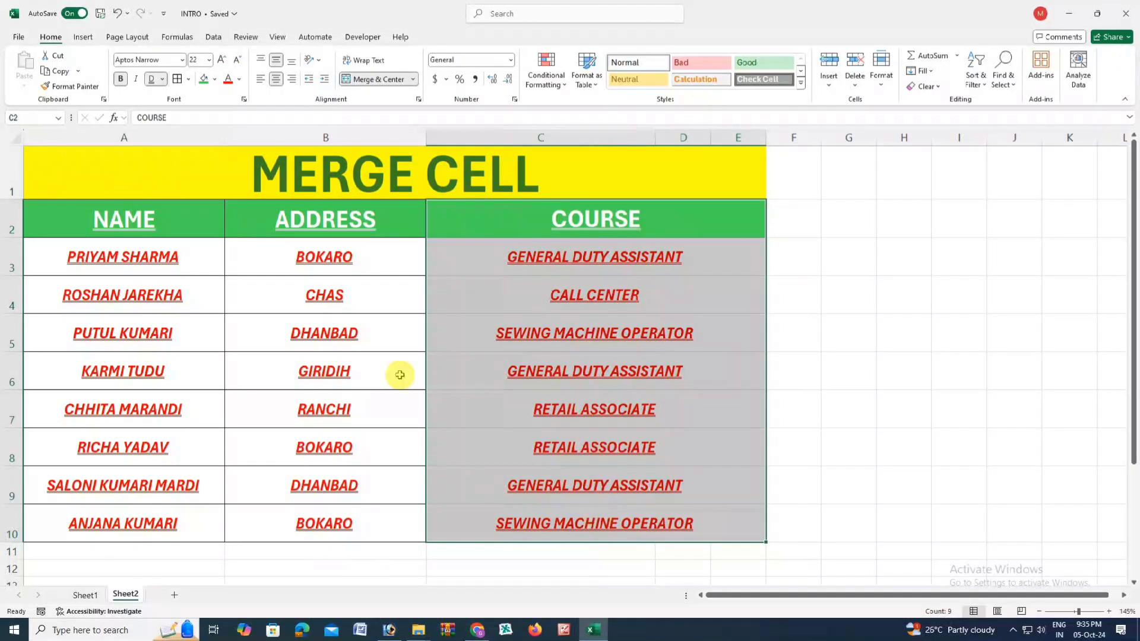
click(176, 79)
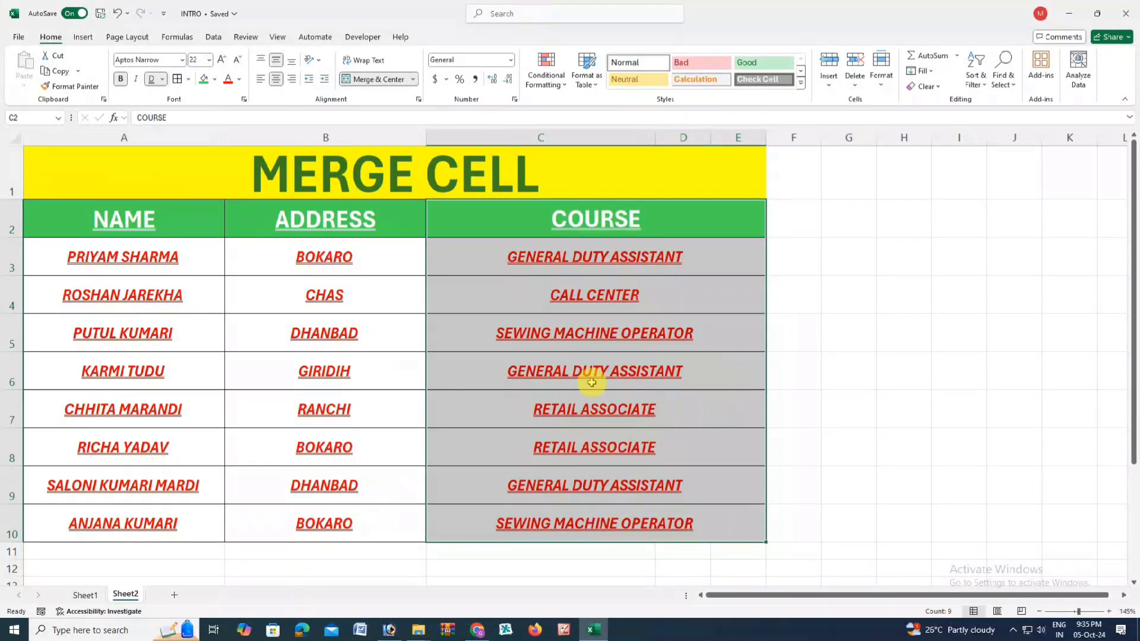
click(379, 295)
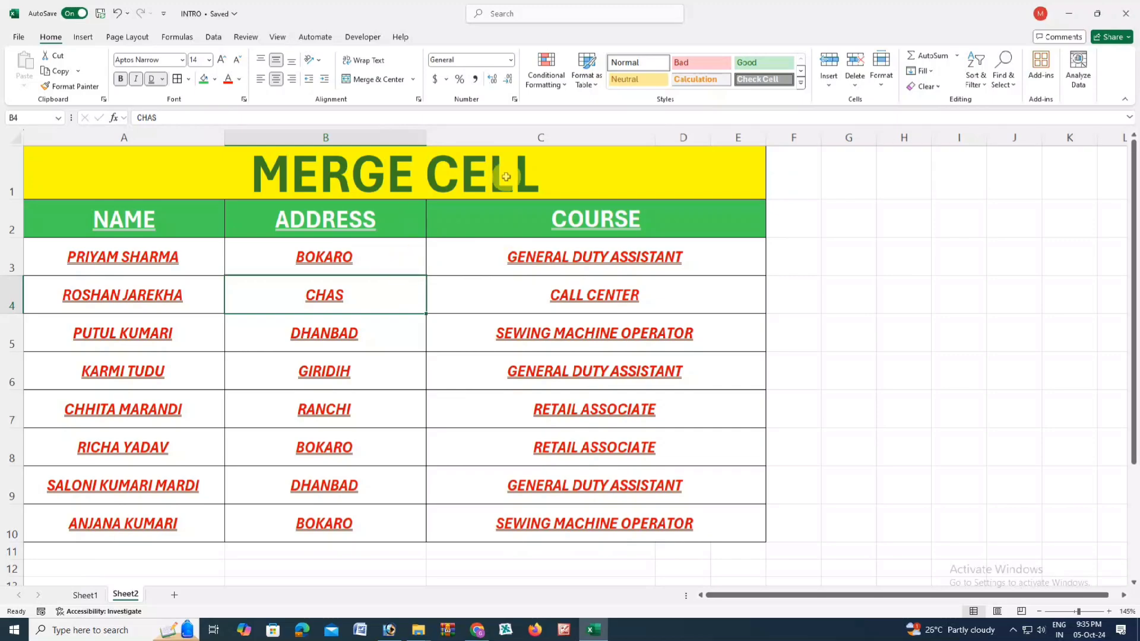
- Insert a blank sheet column at C, before the COURSE column
click(547, 137)
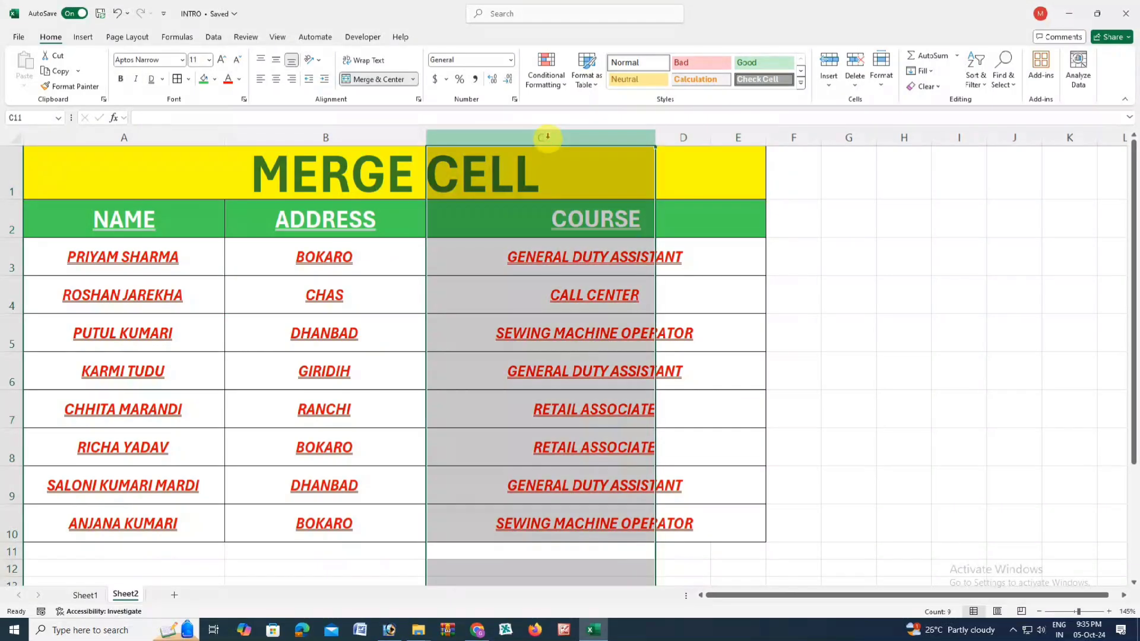
click(830, 86)
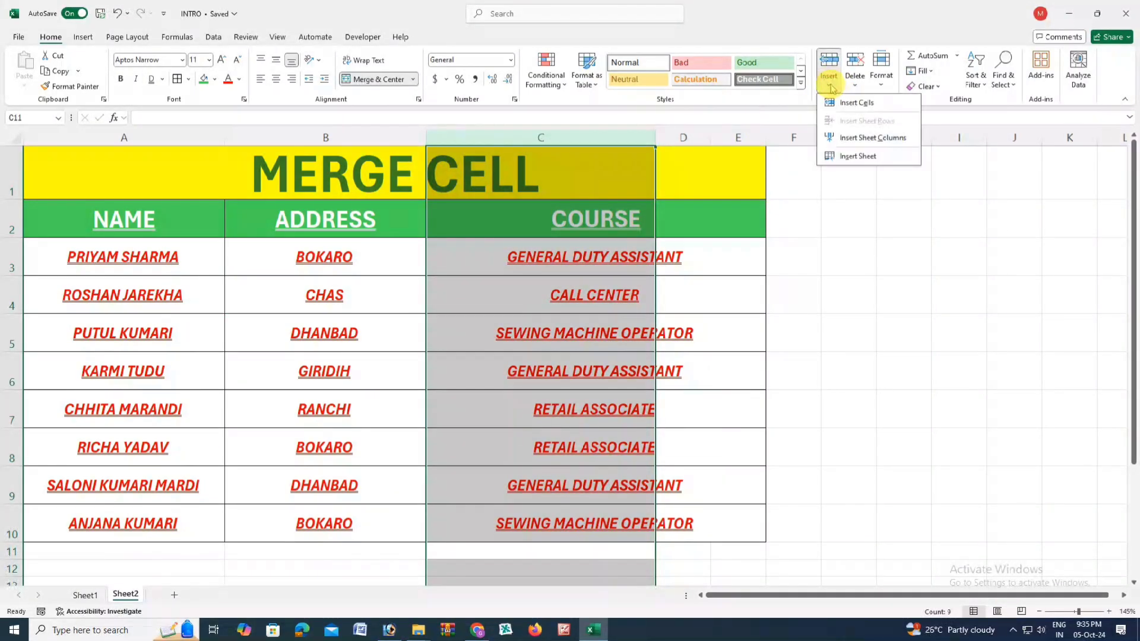
click(857, 103)
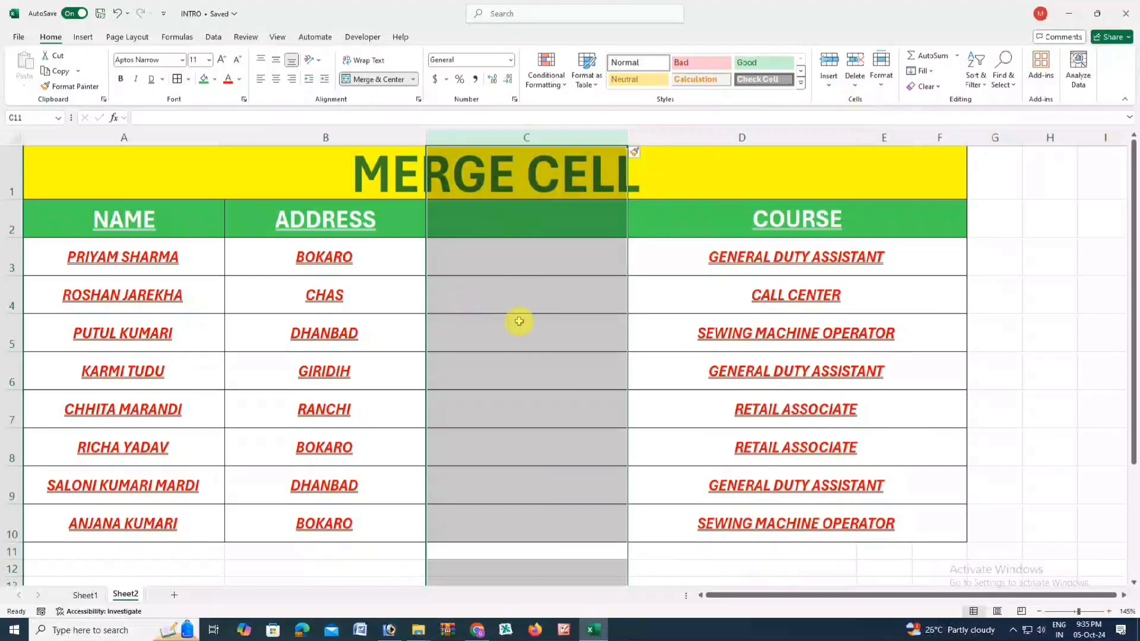
click(544, 252)
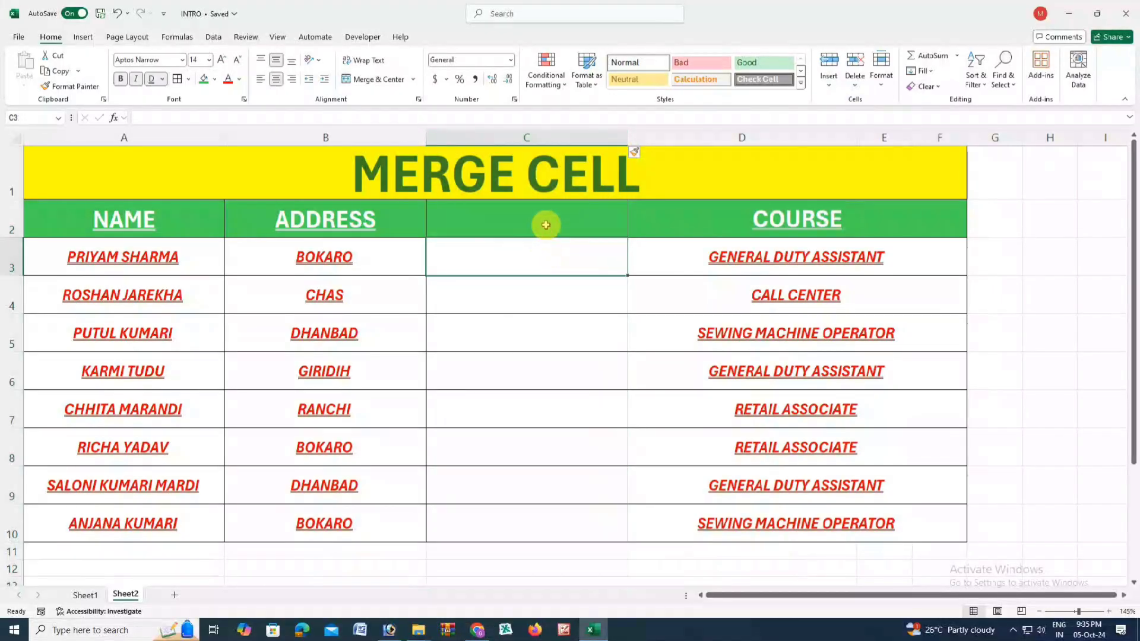
- Enter the header DISTRICT in cell C2, correcting the mistyped letters
click(545, 225)
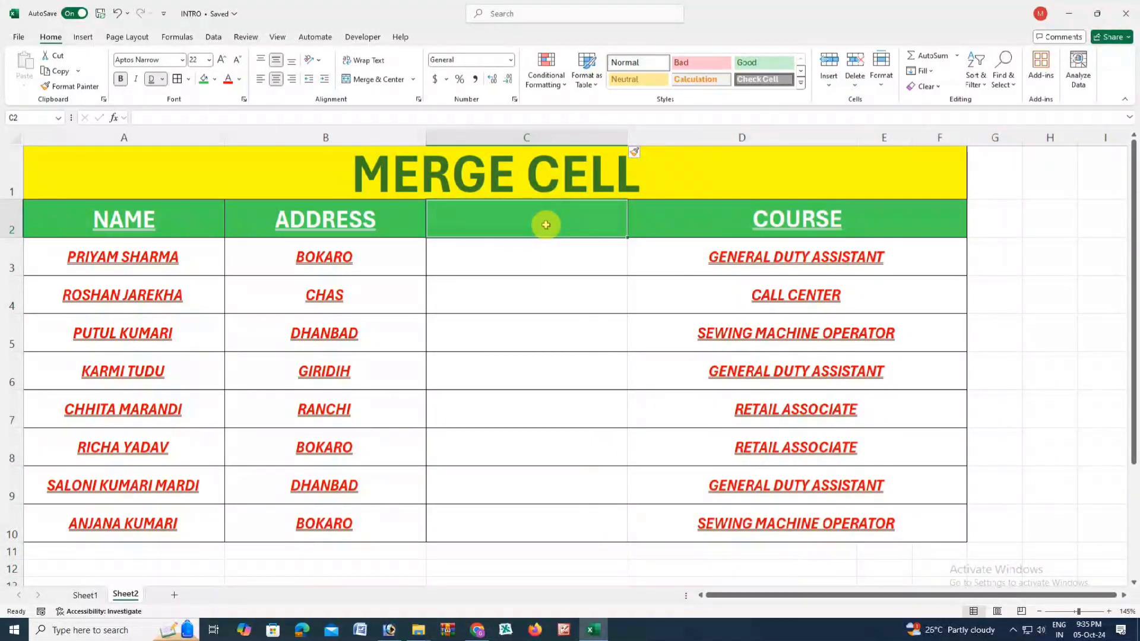
text(DISTGRC)
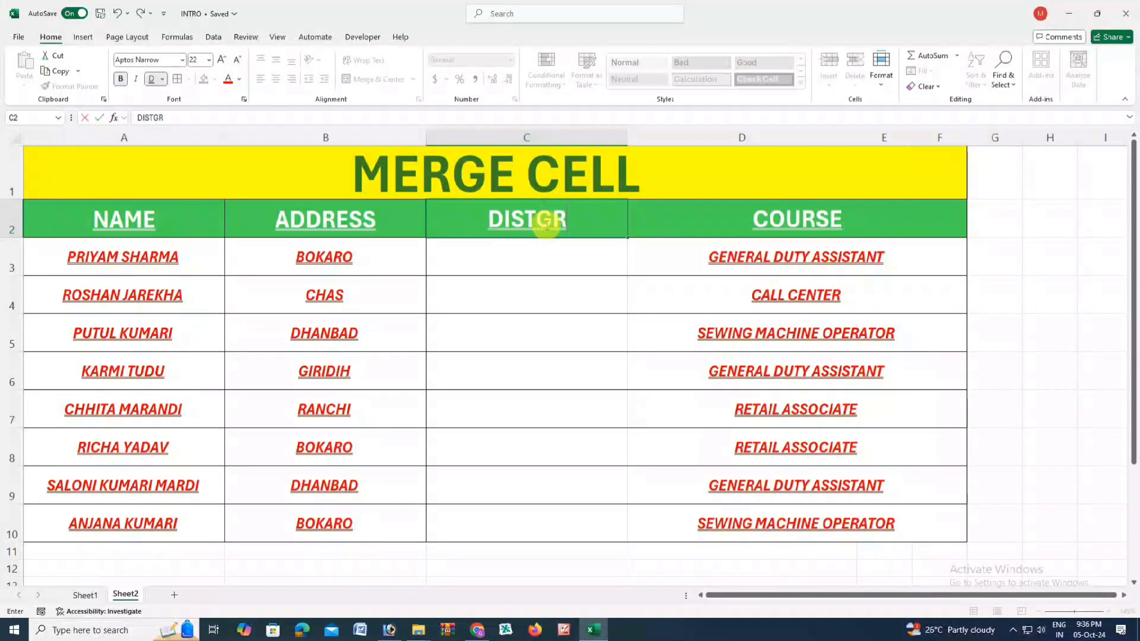
key(BackSpace)
key(BackSpace)
key(BackSpace)
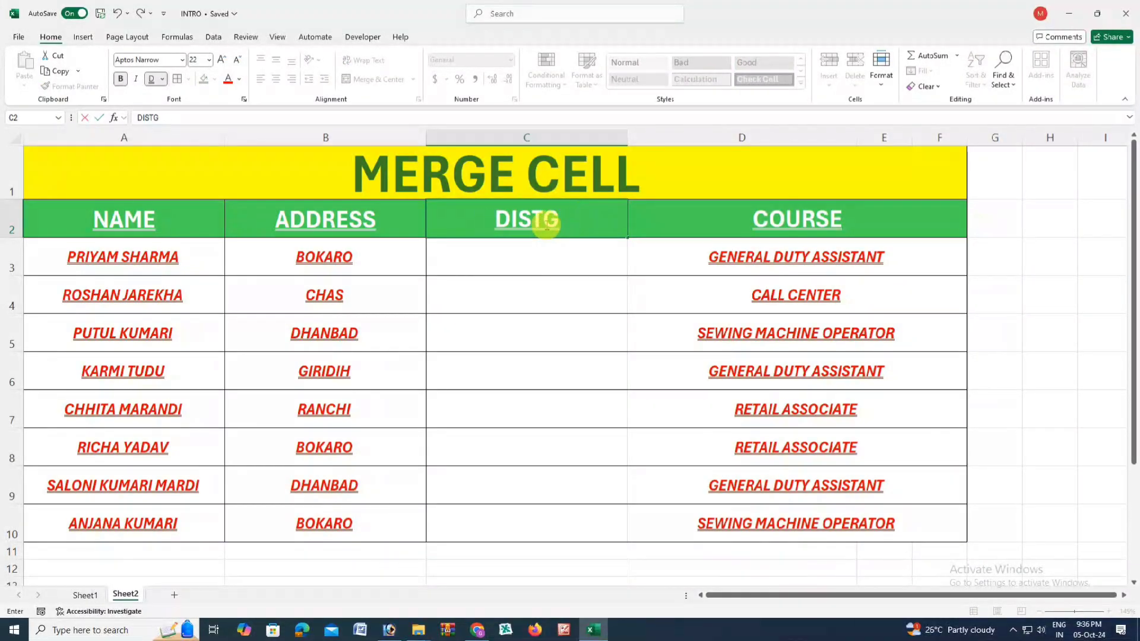
text(RICT)
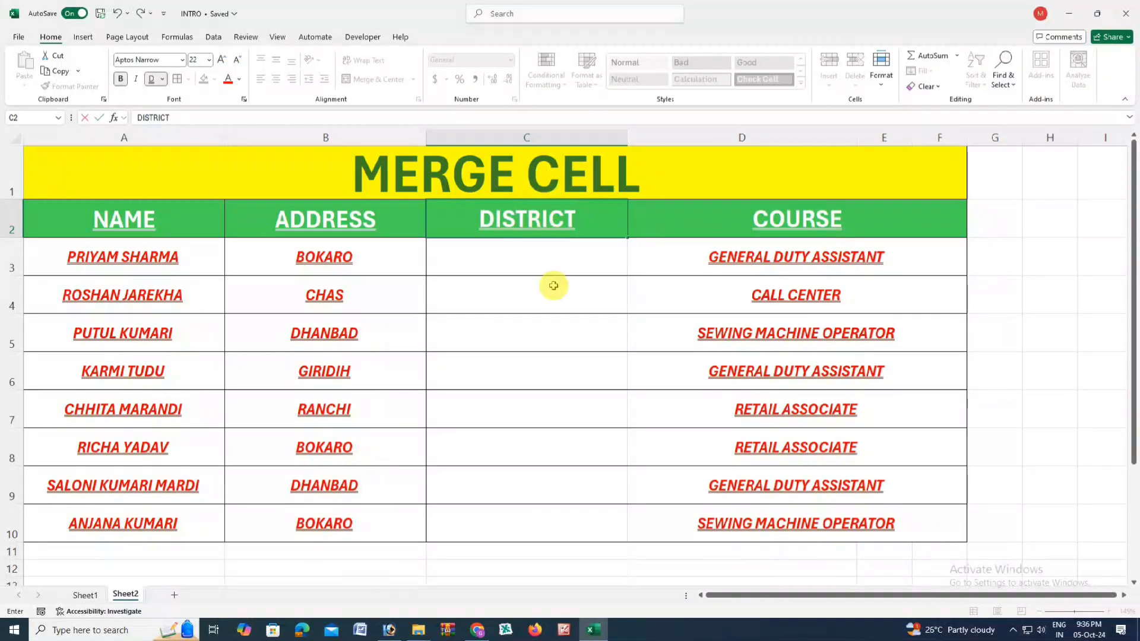
key(Return)
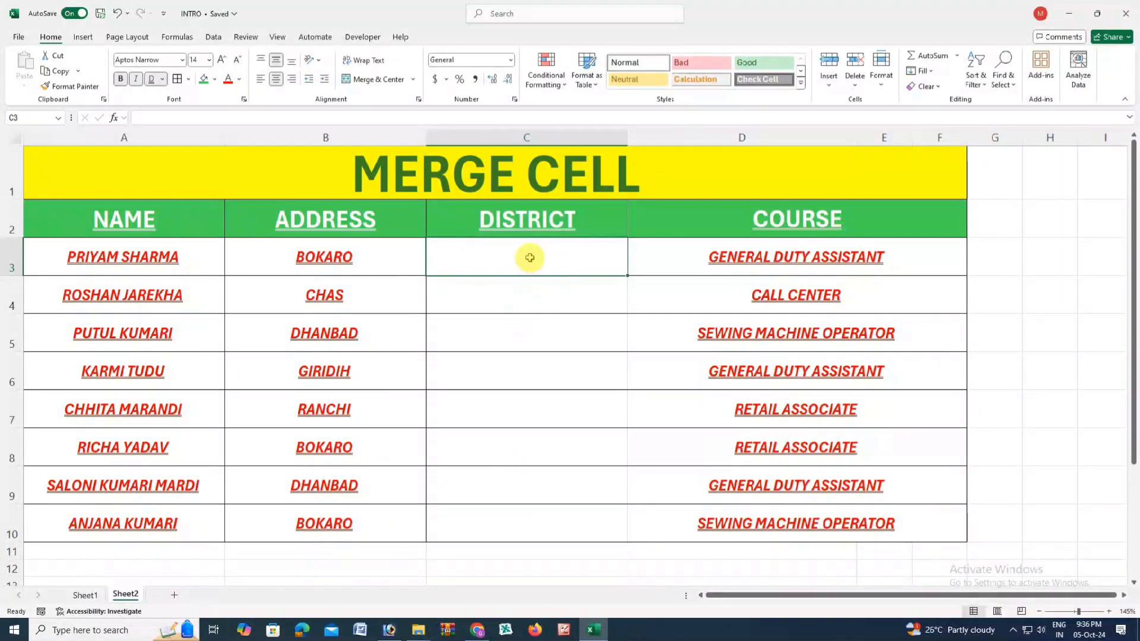
- Fill C3:C6 with districts BOKARO, RANCHI, DHANBAD and BOKARO
text(BOKARO)
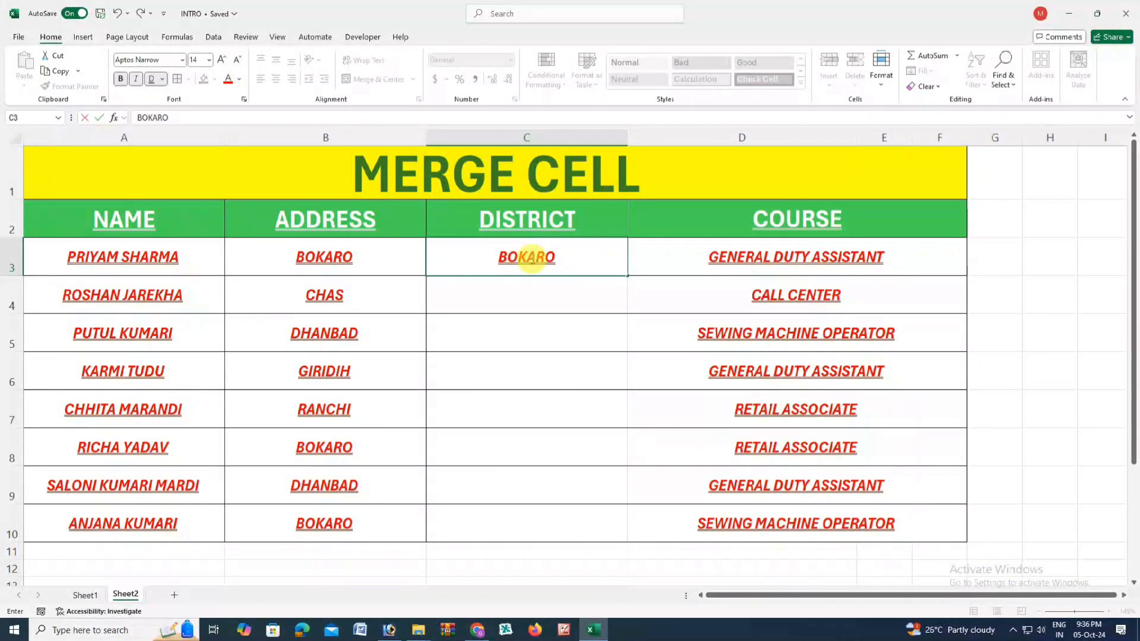
key(Return)
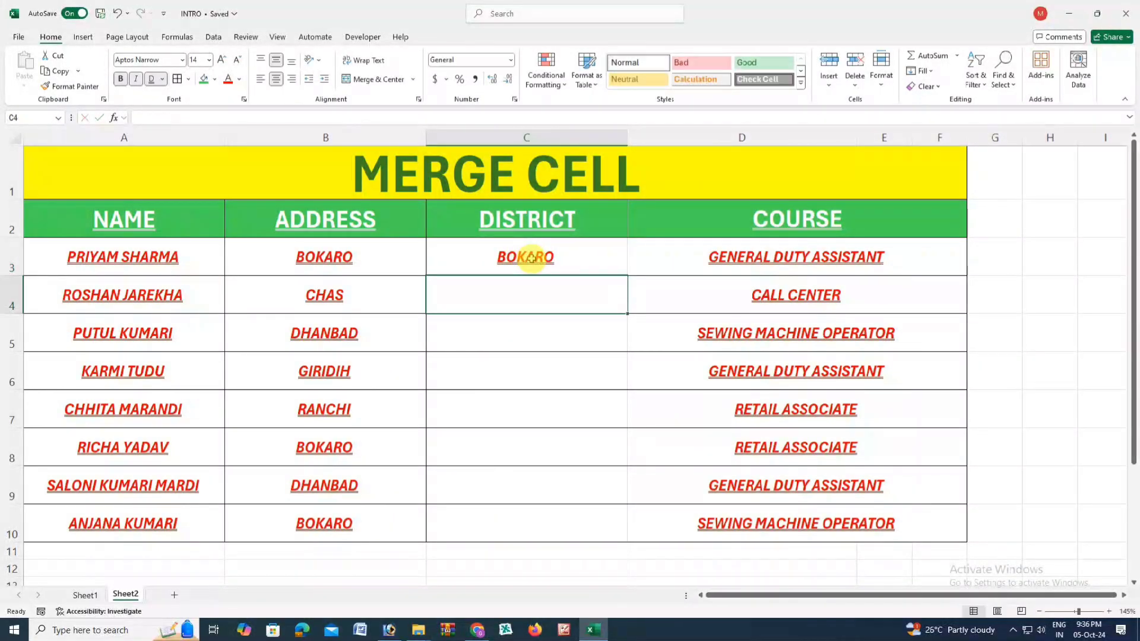
text(RANCHI)
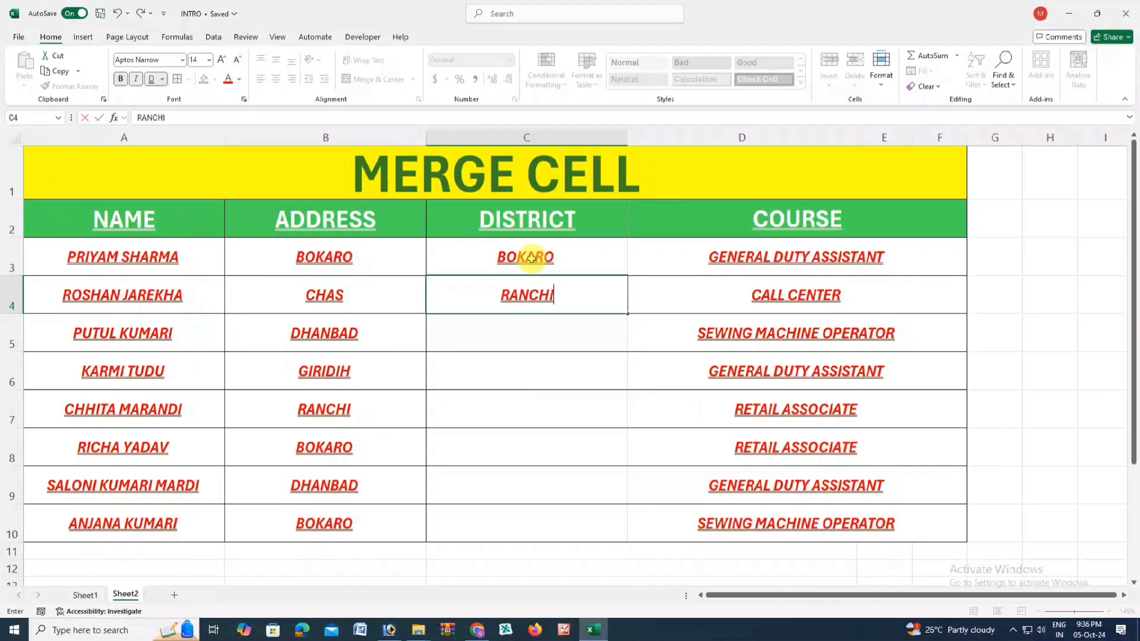
key(Return)
text(DHAN)
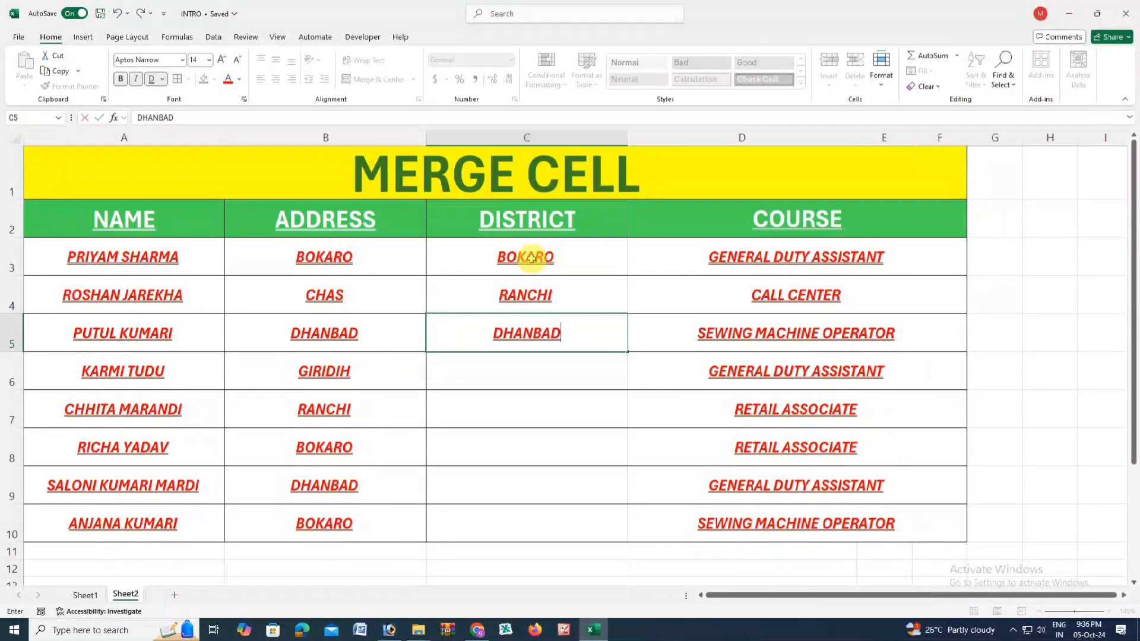
text(BAD)
click(534, 367)
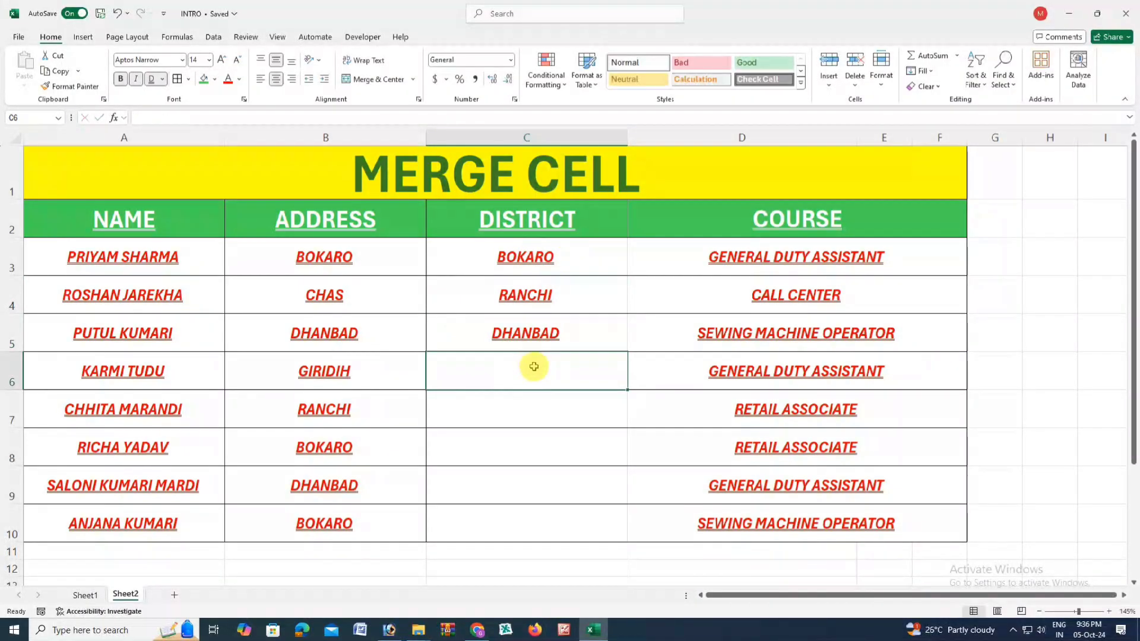
text(BOKARO)
click(537, 409)
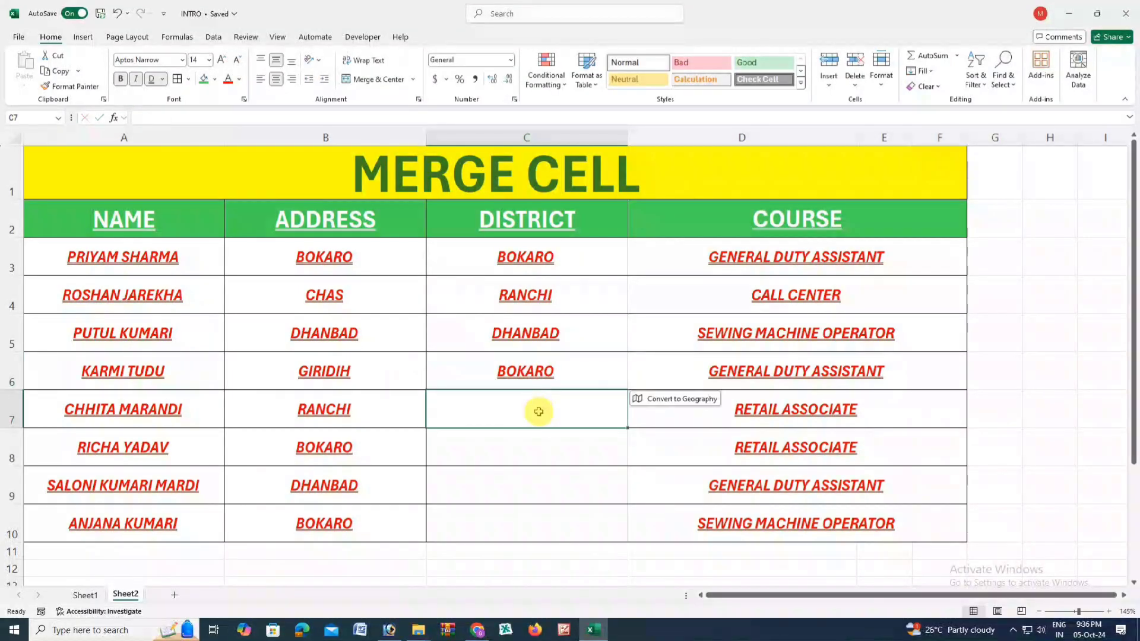
- Fill C7:C10 with districts DHANBAD, BOKARO, RANCHI and RANCHI
text(DHANBAD)
click(540, 442)
text(BOKARO)
click(543, 483)
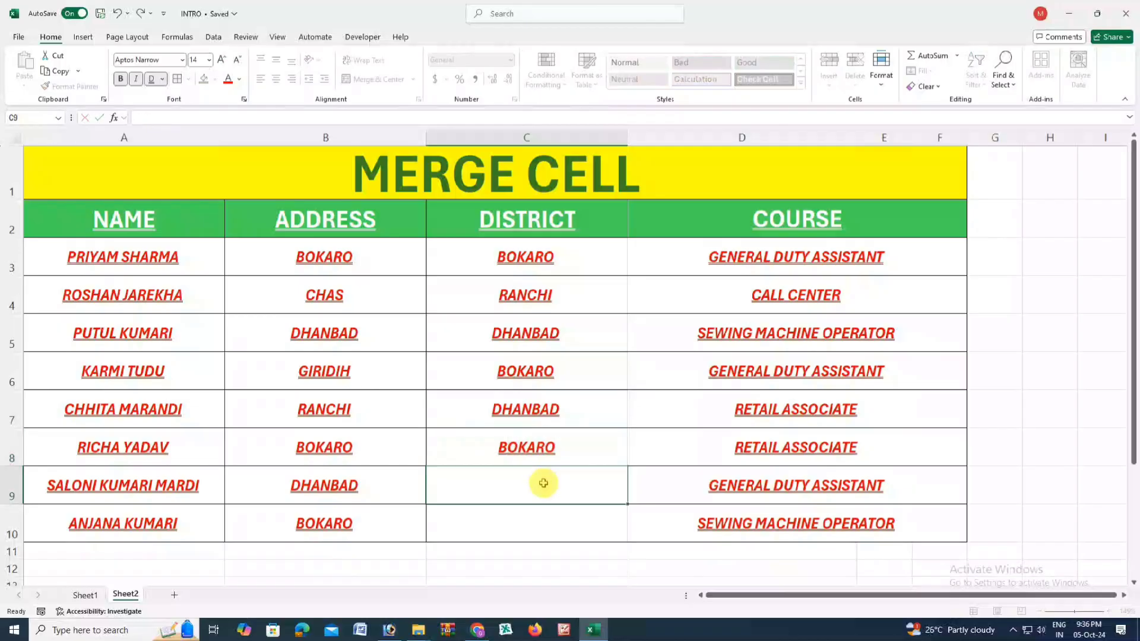
text(RANCHI)
click(550, 525)
text(R)
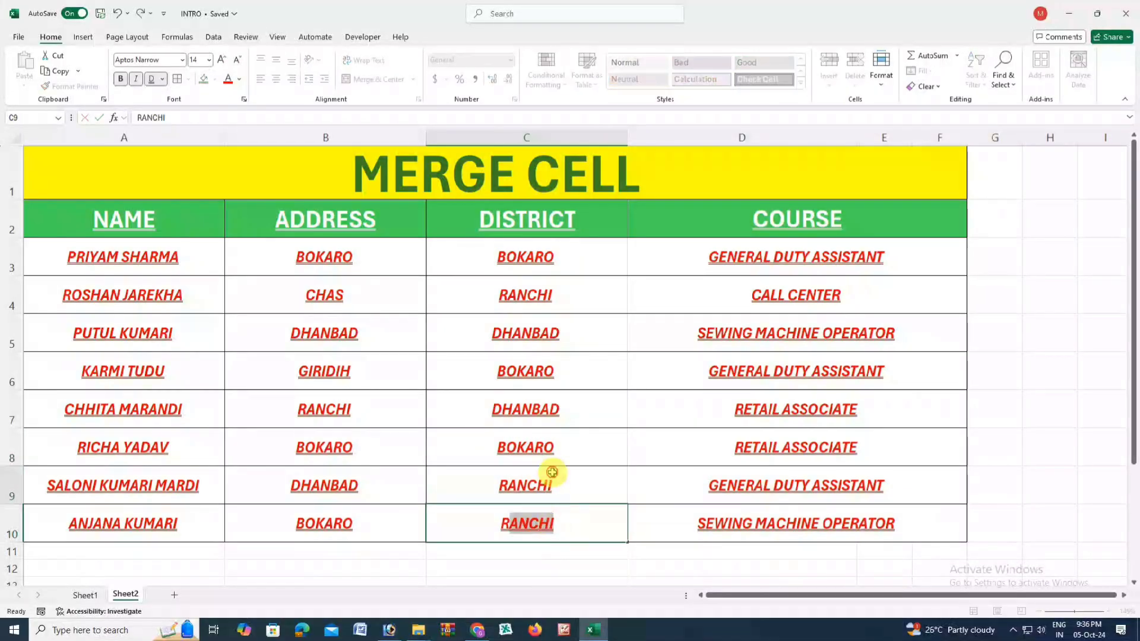
click(552, 472)
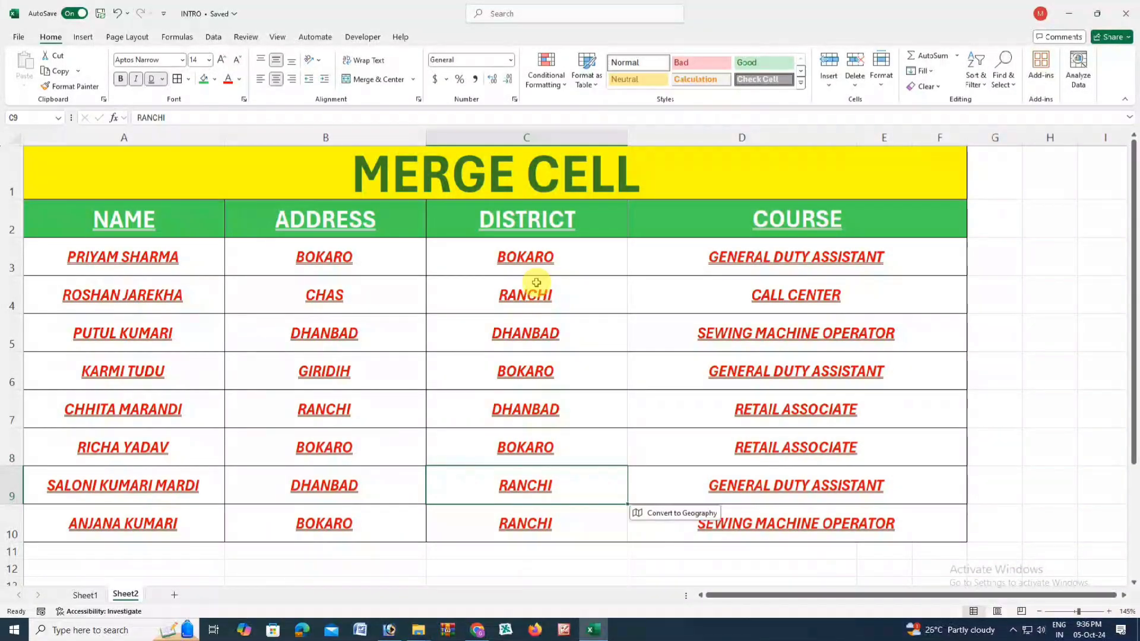
click(527, 262)
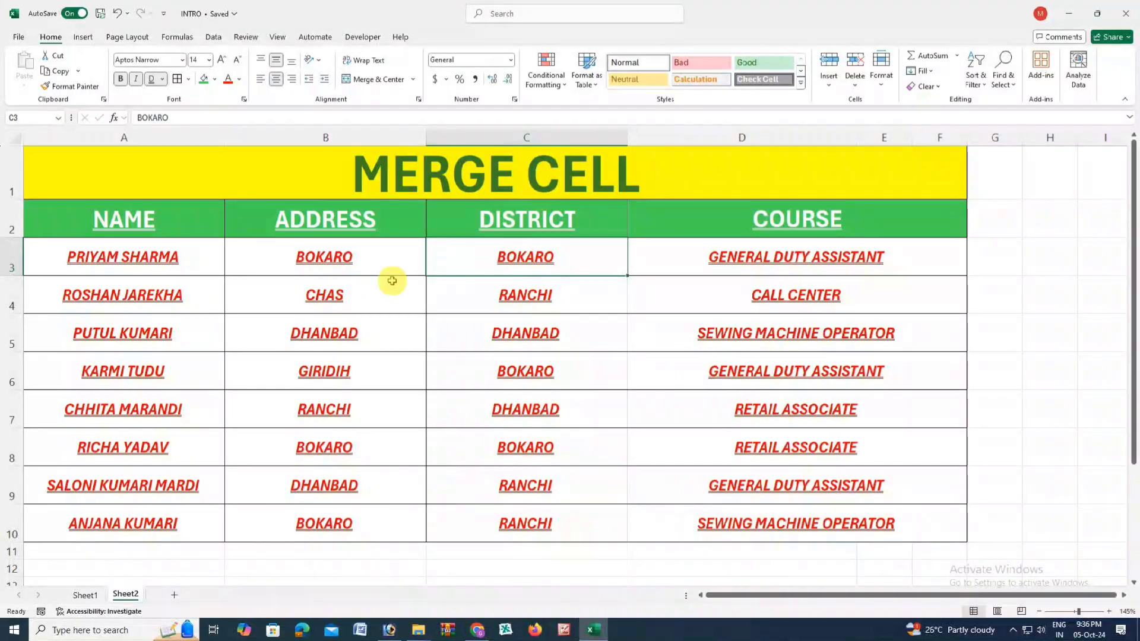
click(56, 304)
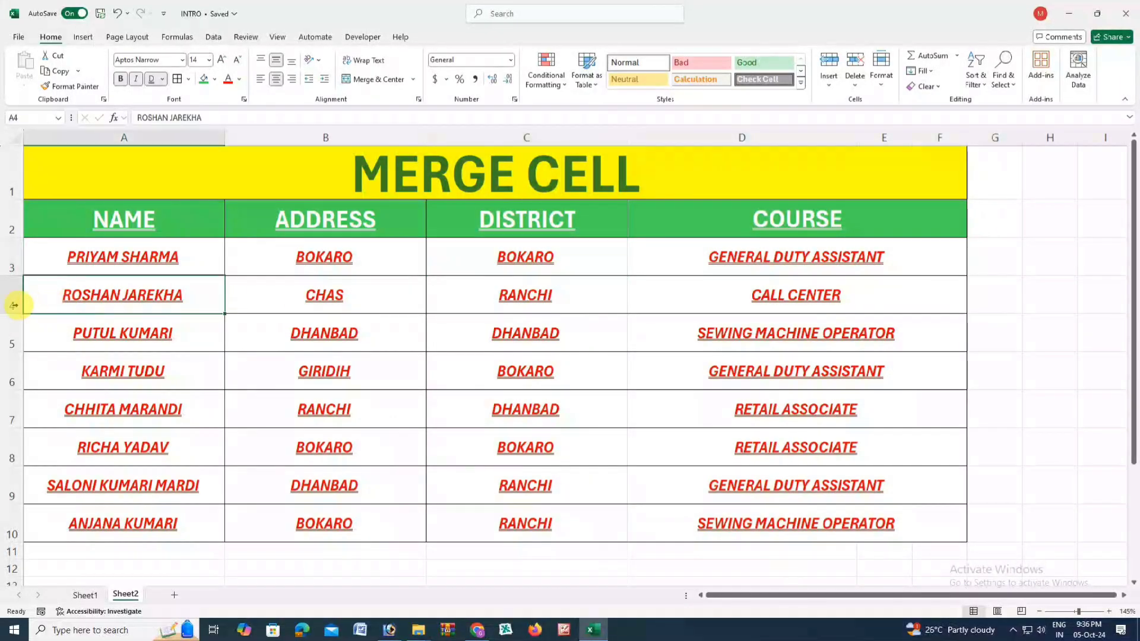
key(Down)
key(Down)
key(Down)
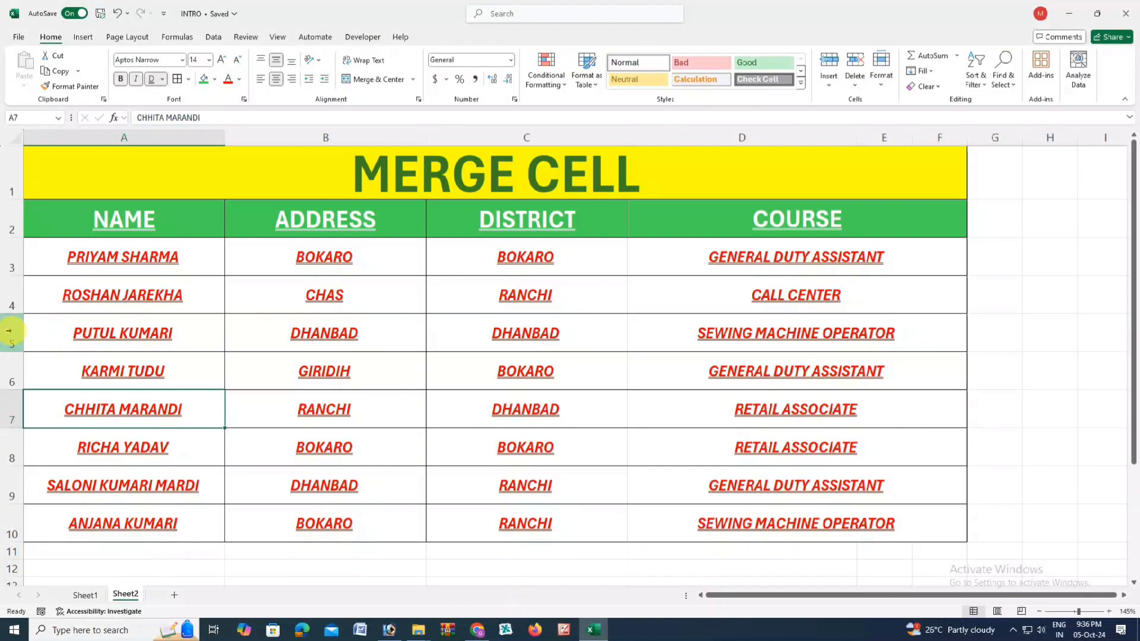
- Insert a blank row above row 5 via Insert Cells
click(8, 331)
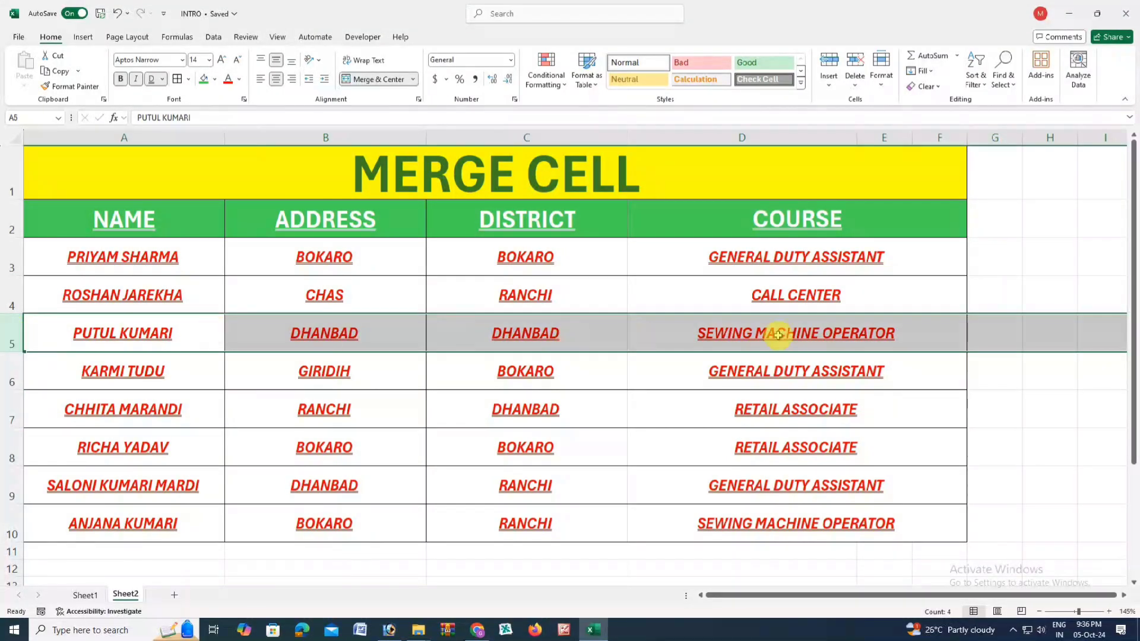
click(829, 84)
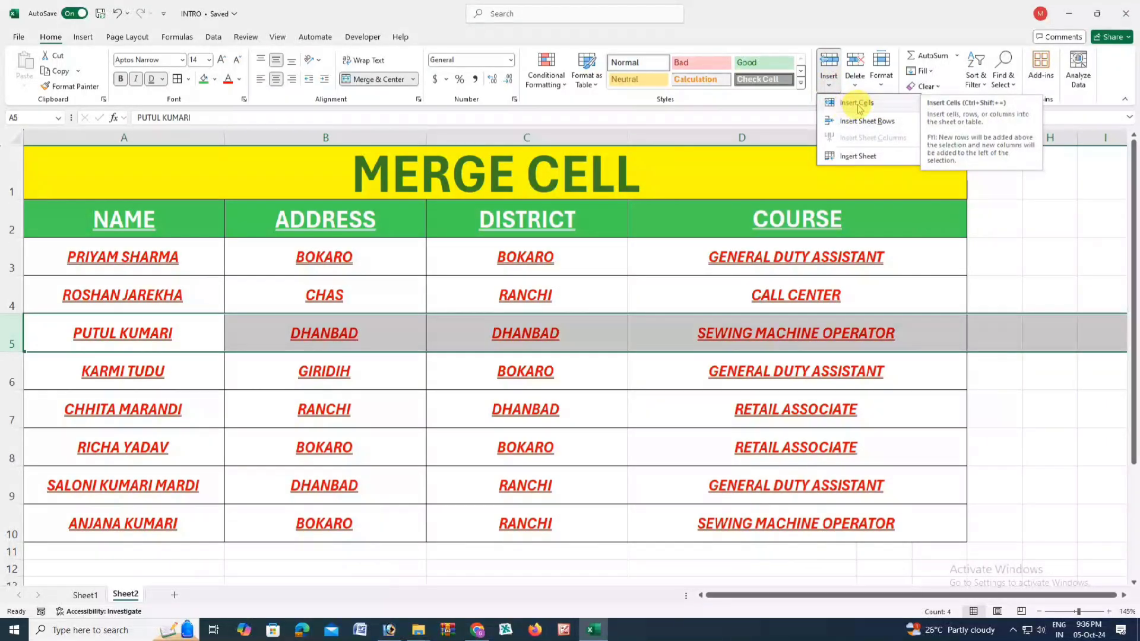
click(857, 103)
- Enter the new trainee's name in A5, with BOKARO as address and district
click(144, 327)
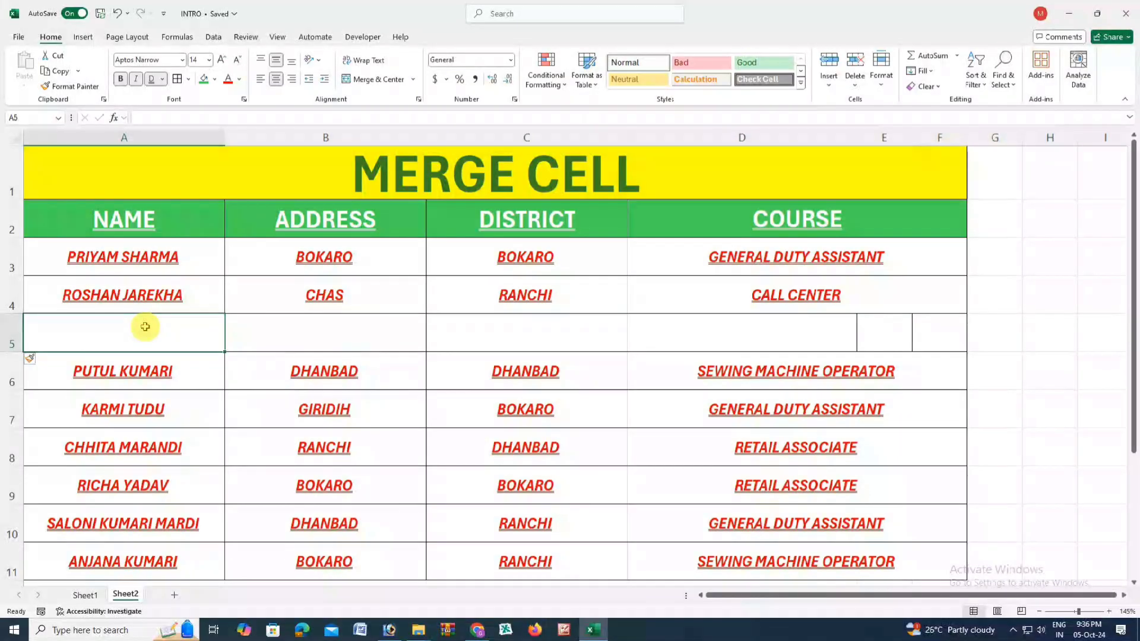
click(348, 330)
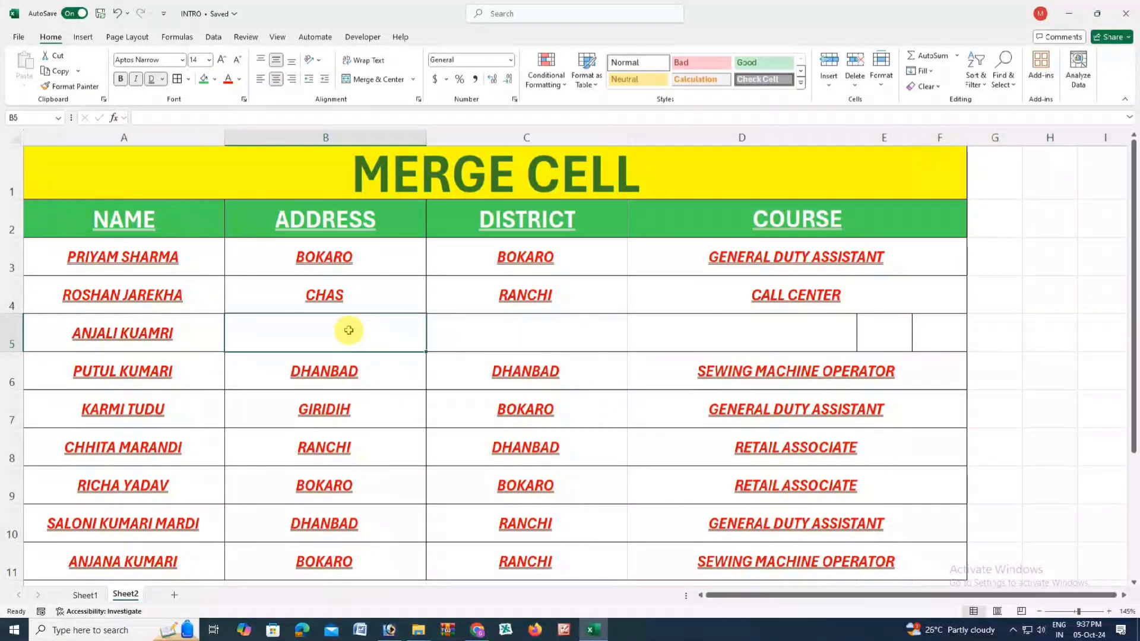
text(BOKARO)
click(497, 329)
text(B)
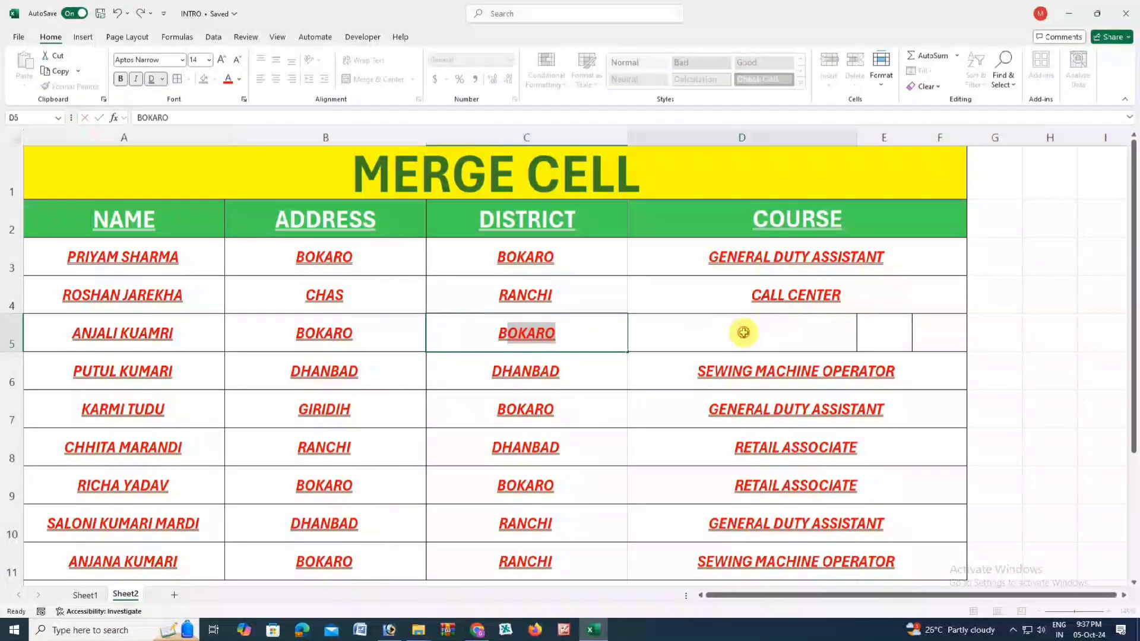
click(744, 332)
- Copy the CALL CENTER course from D4 into the new row's D5
click(776, 293)
key(ctrl+c)
click(774, 340)
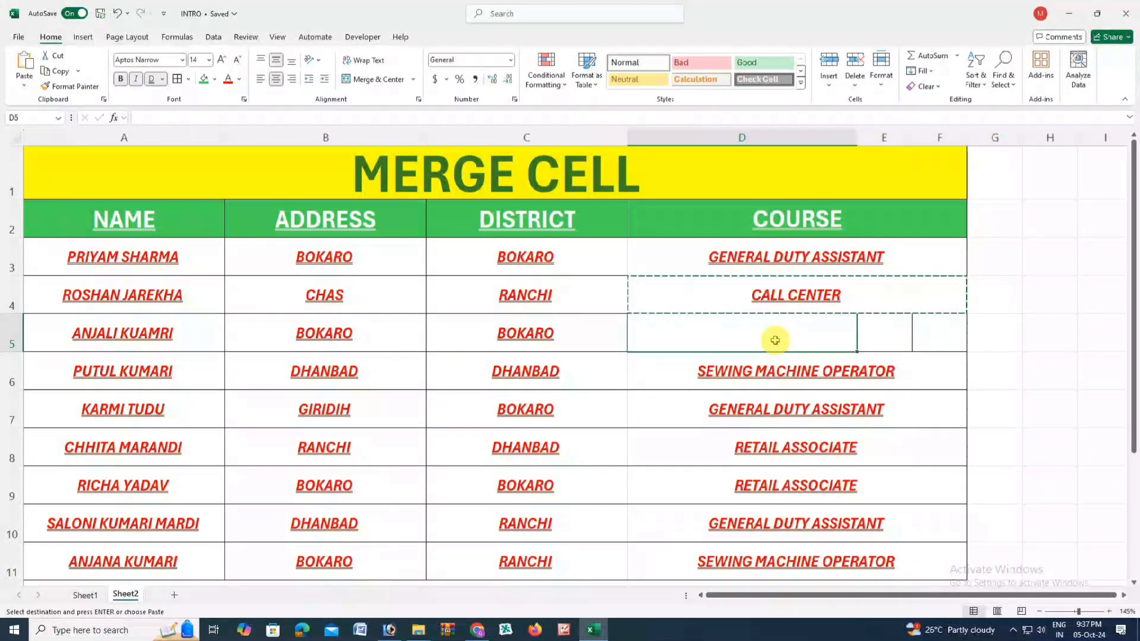
key(ctrl+v)
click(789, 374)
click(773, 334)
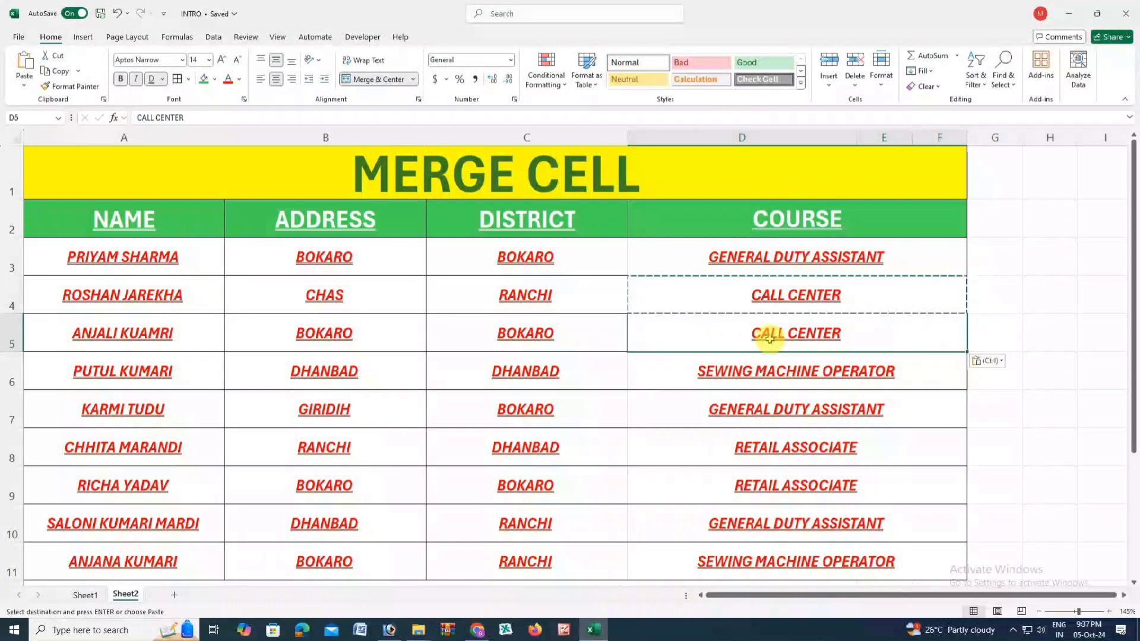
key(Escape)
click(451, 374)
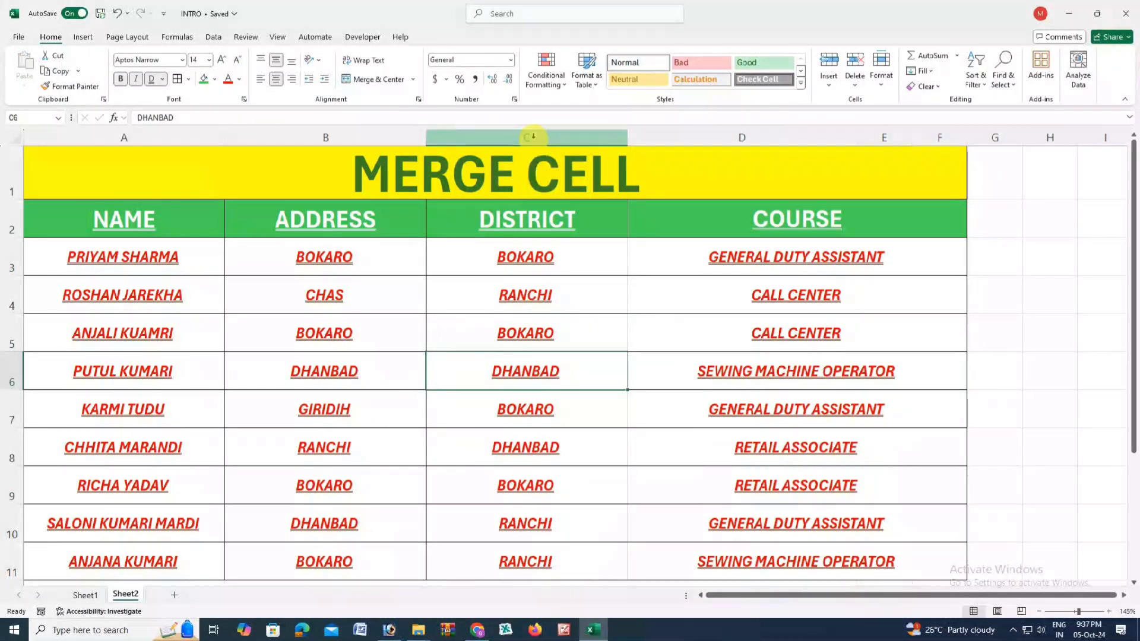
- Delete the DISTRICT column from the trainee table
click(532, 137)
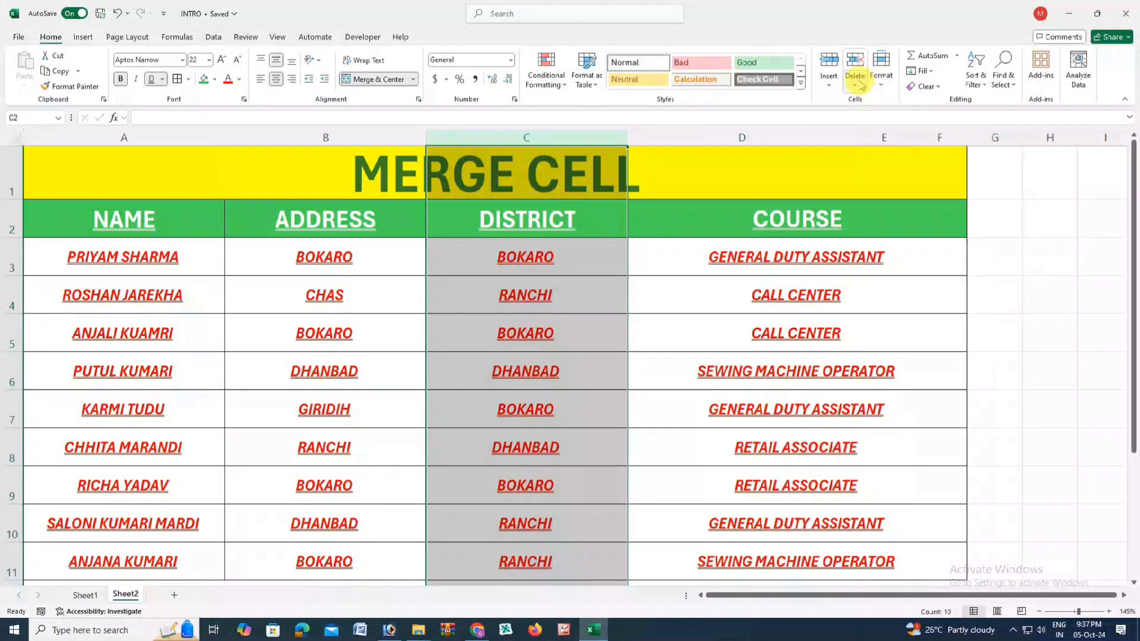
click(855, 62)
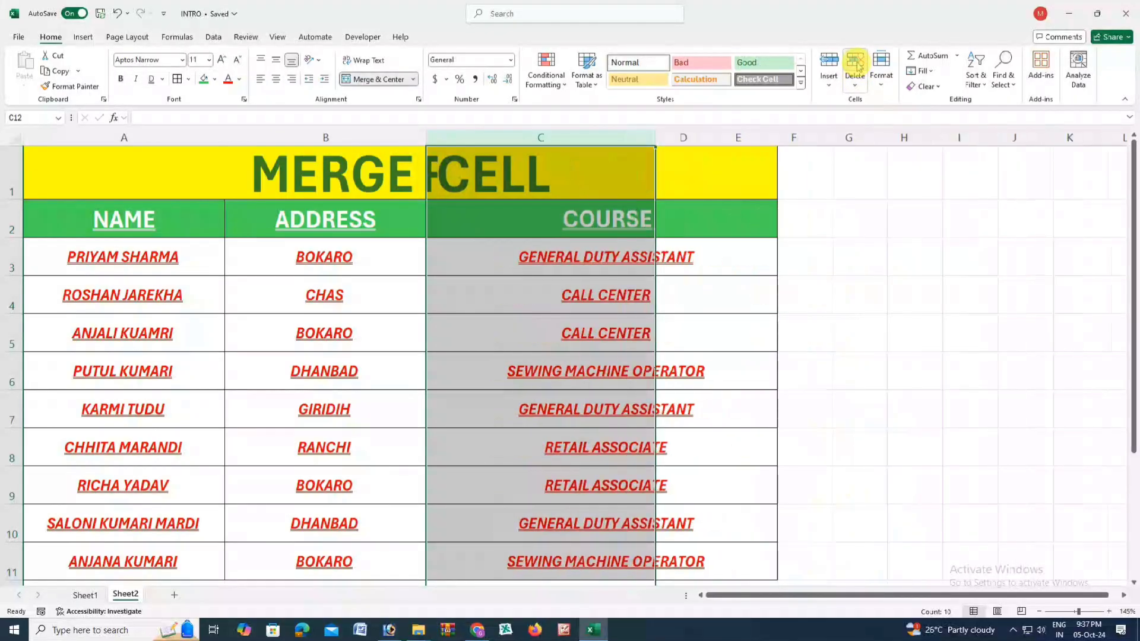
click(494, 349)
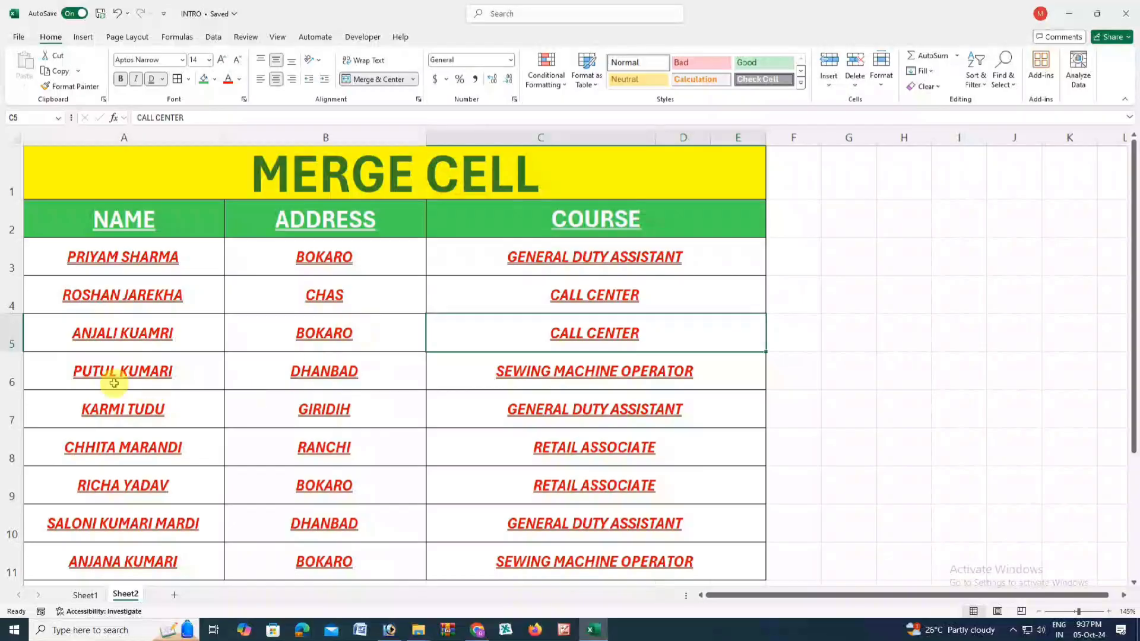
click(156, 331)
click(333, 331)
click(502, 331)
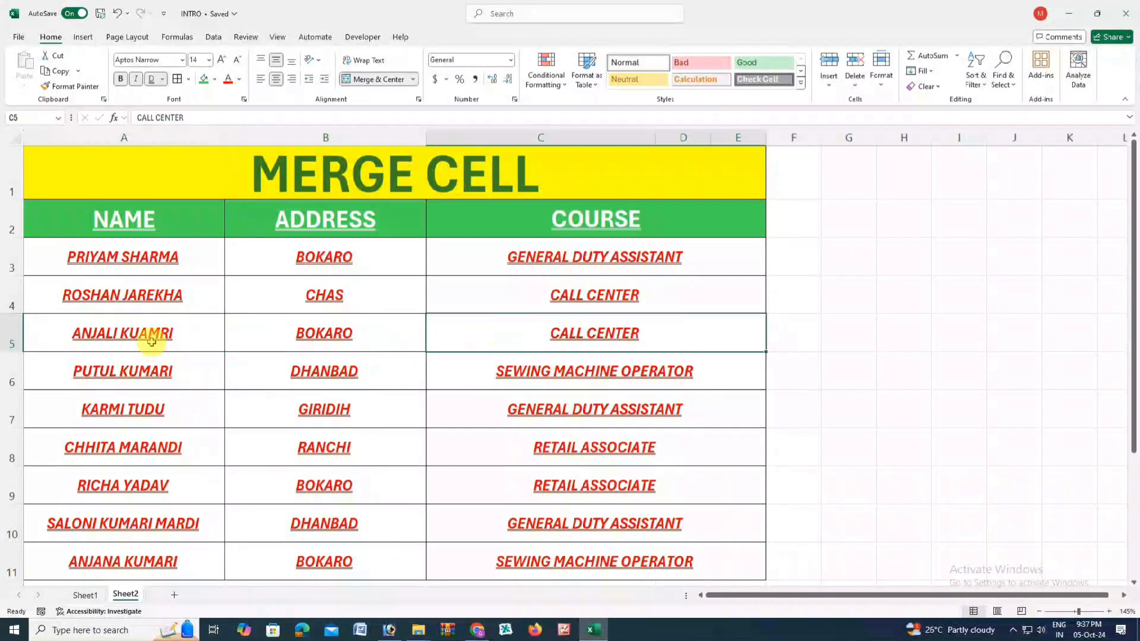
click(47, 334)
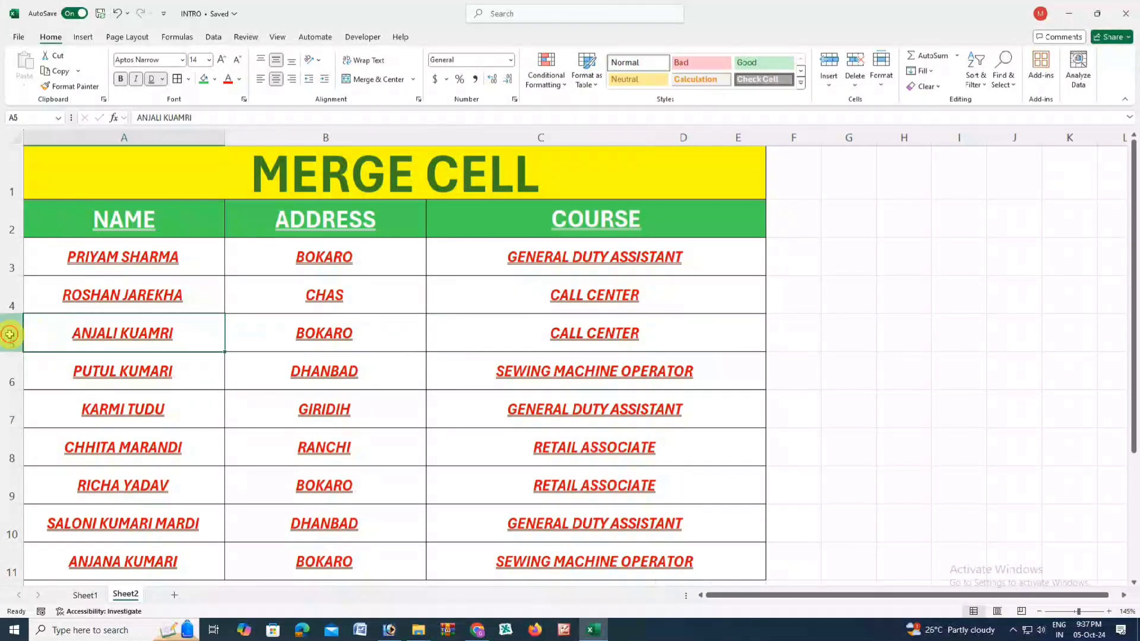
- Delete the inserted ninth-trainee row 5, then open the Format cell size menu from B4
click(11, 332)
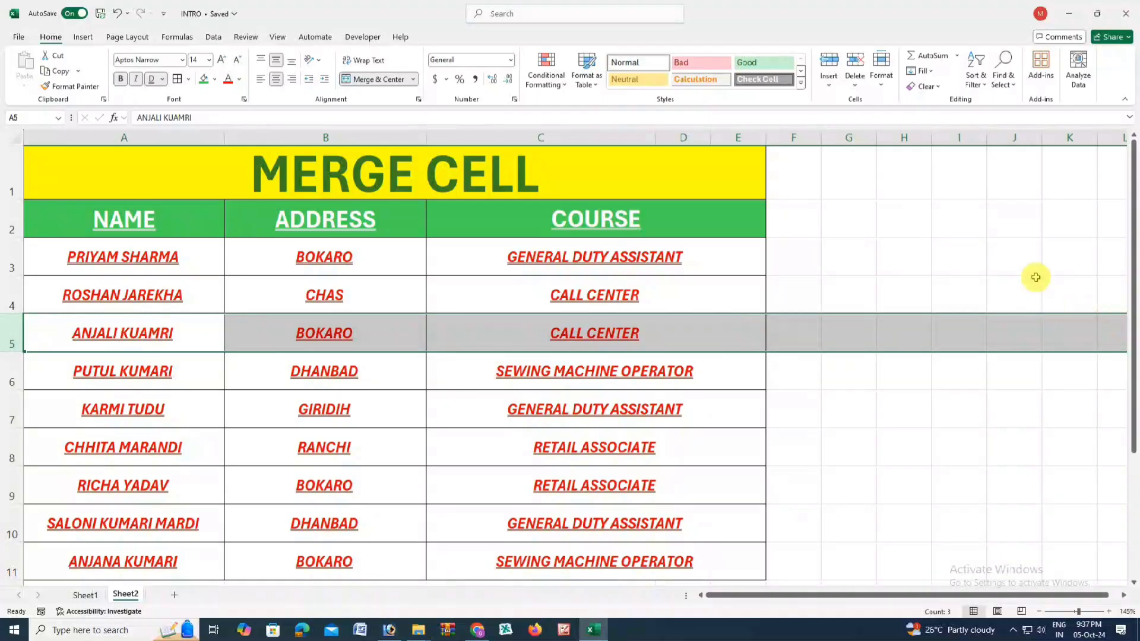
click(855, 66)
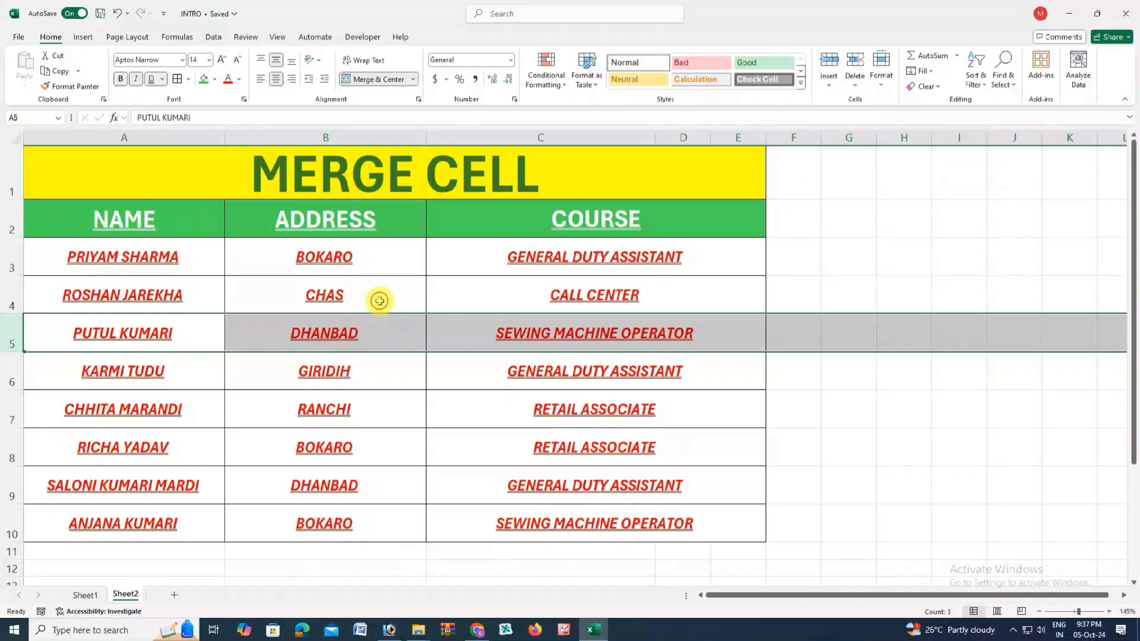
click(379, 301)
click(880, 66)
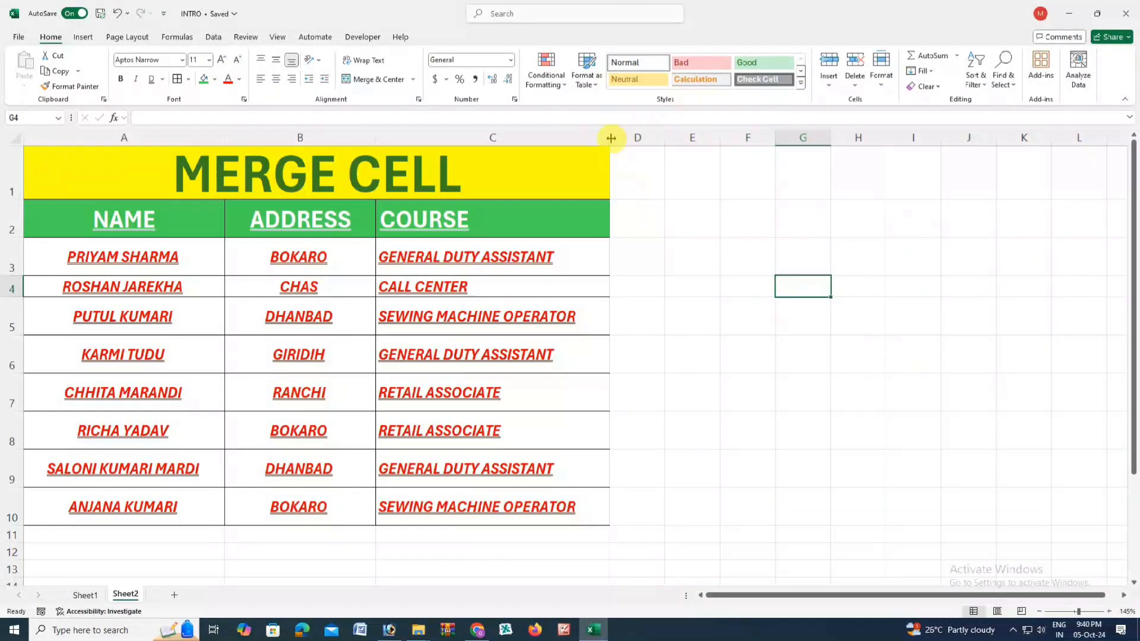
- Narrow column C by dragging its border
drag(611, 137, 530, 291)
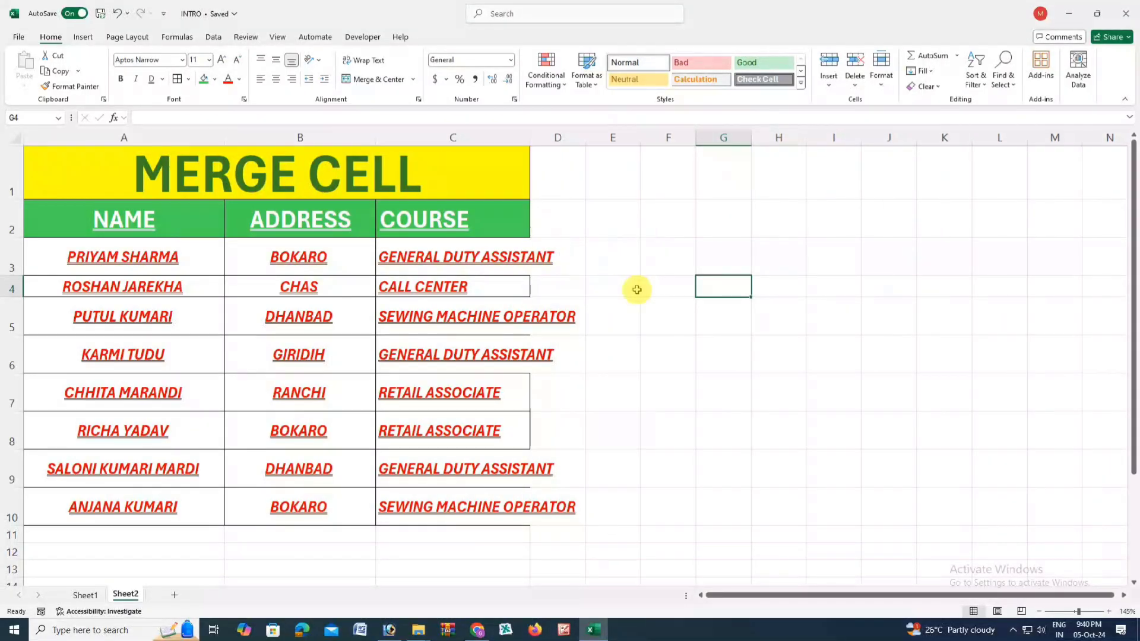
click(543, 254)
click(540, 310)
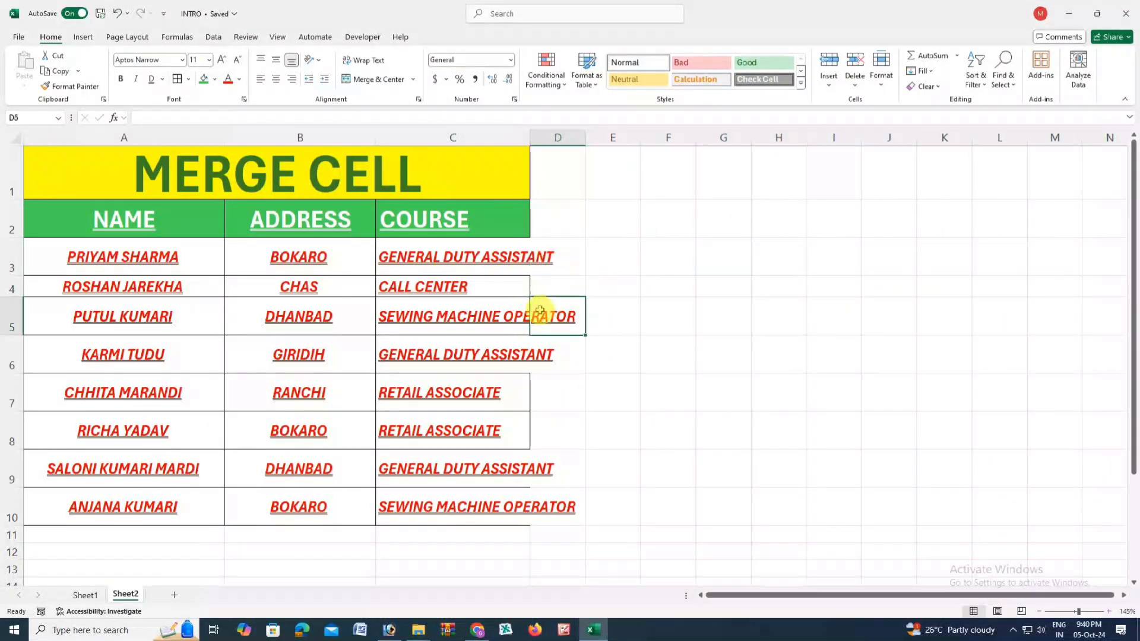
click(500, 302)
click(510, 282)
- Narrow column B and auto-fit it to its entries
drag(378, 129, 325, 226)
drag(325, 137, 279, 230)
click(251, 305)
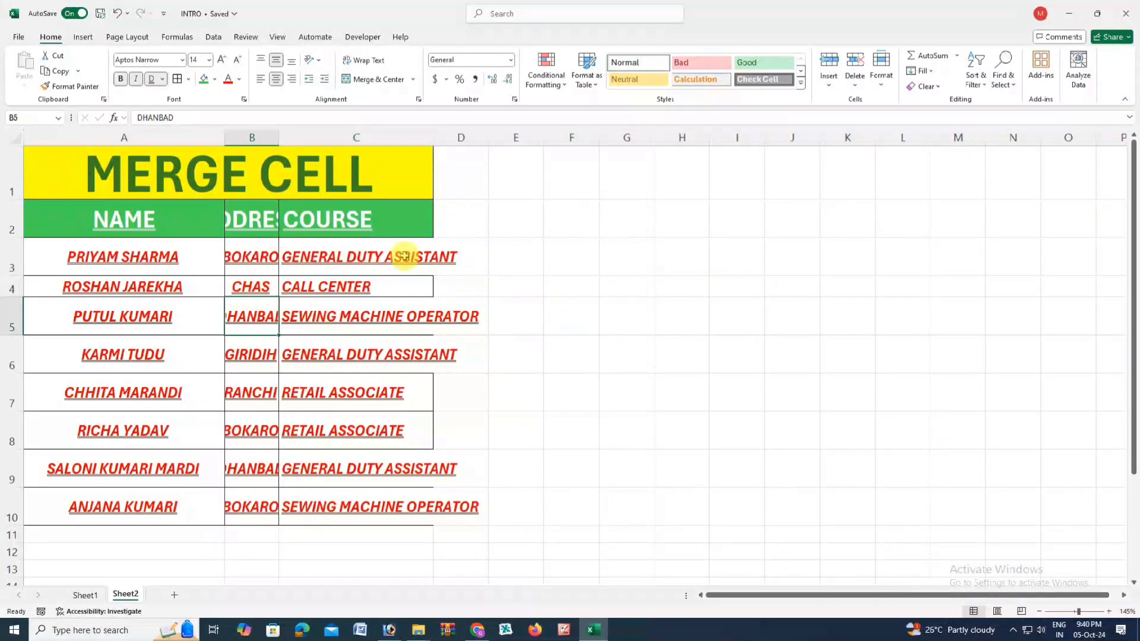
click(363, 300)
double_click(279, 137)
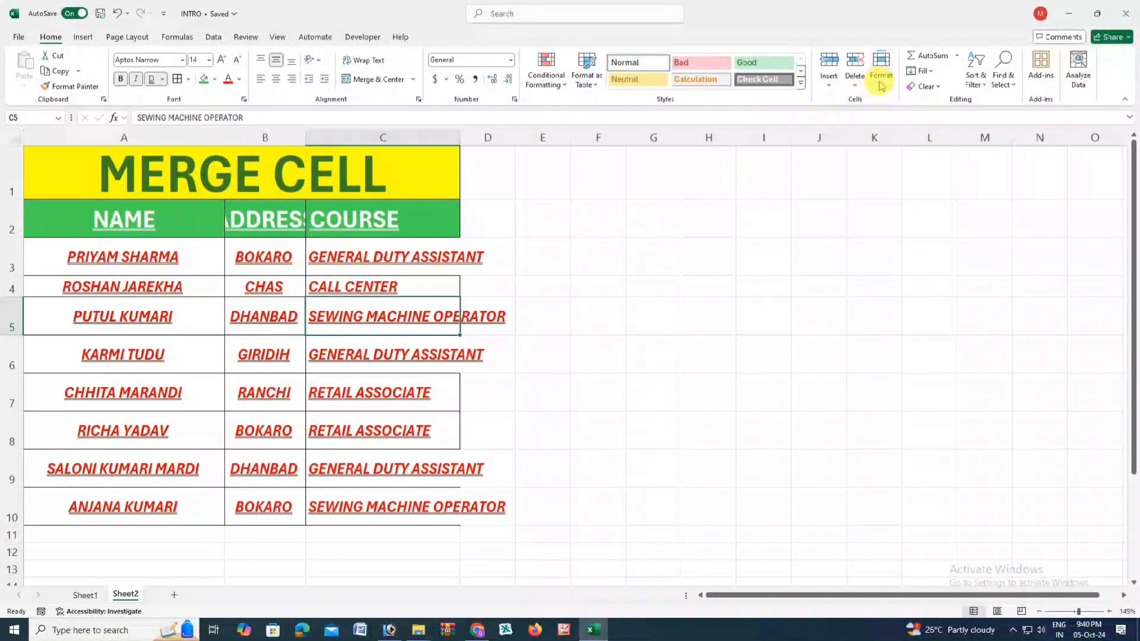
- Apply AutoFit Column Width to column C, then drag row 3 shorter
click(881, 83)
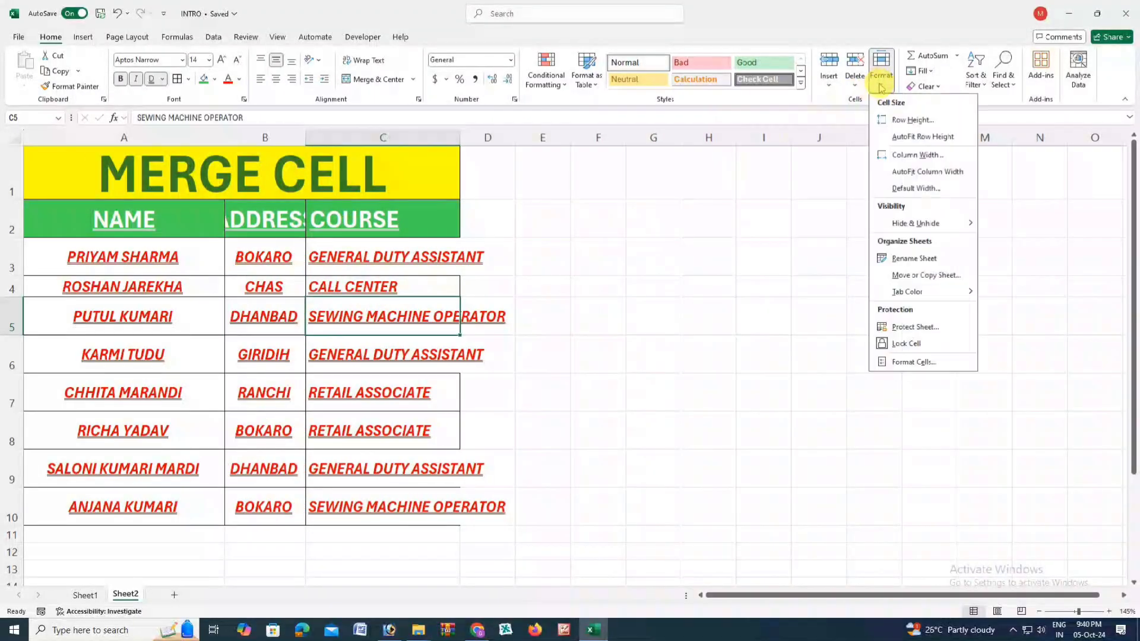
click(922, 172)
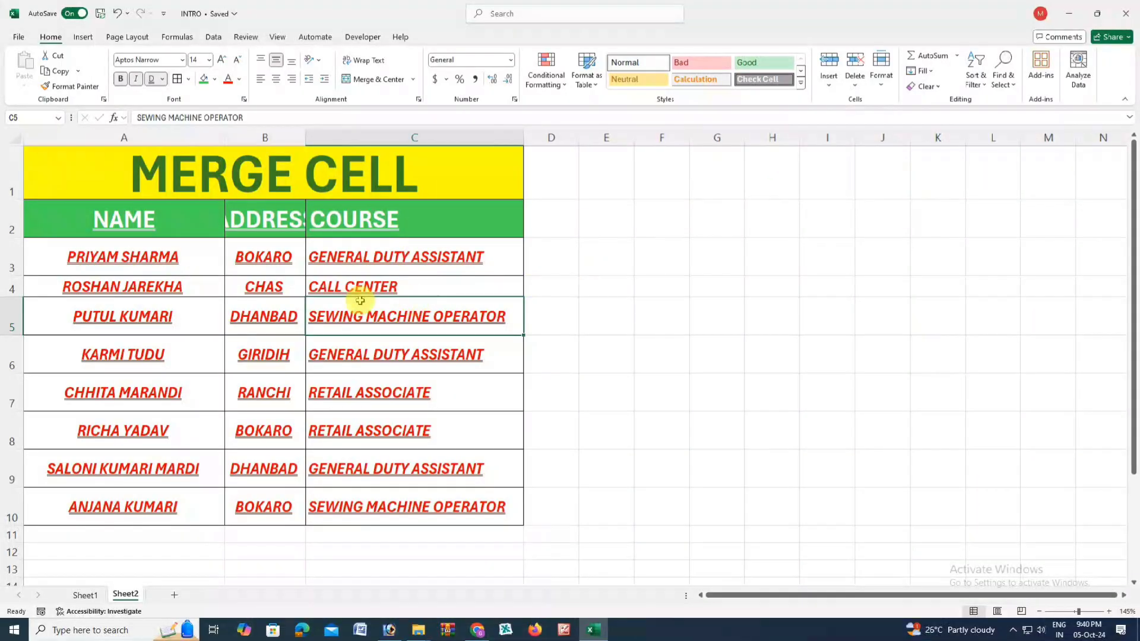
mouse_move(12, 274)
mouse_down()
mouse_move(12, 255)
mouse_move(16, 265)
mouse_up()
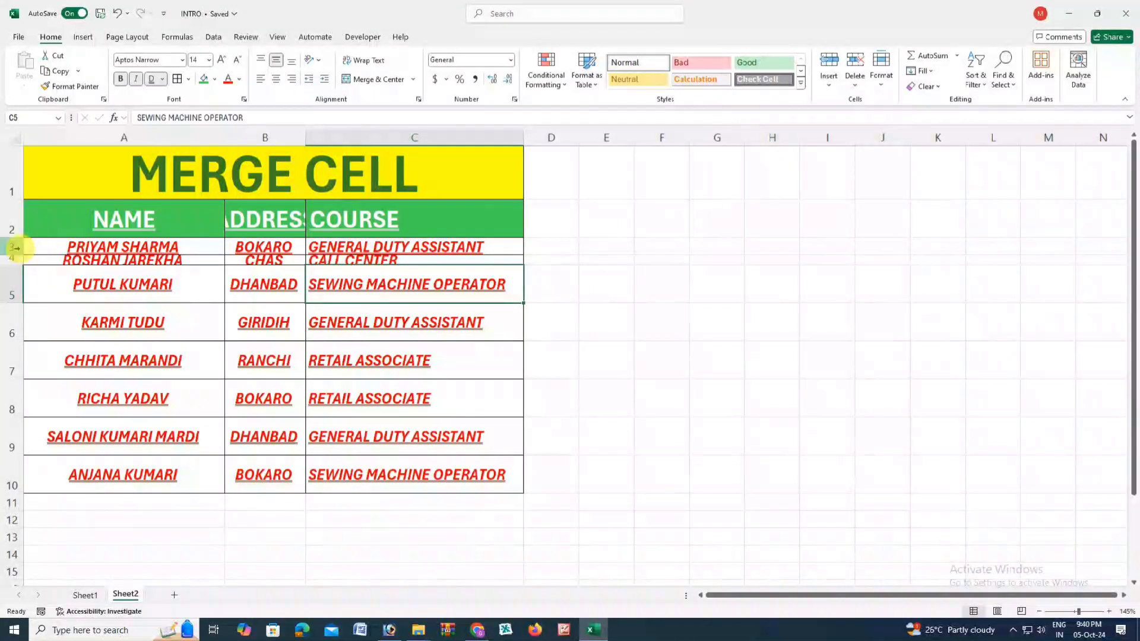
- Apply AutoFit Row Height to rows 3 and 4 so they fit their text
click(35, 248)
click(881, 74)
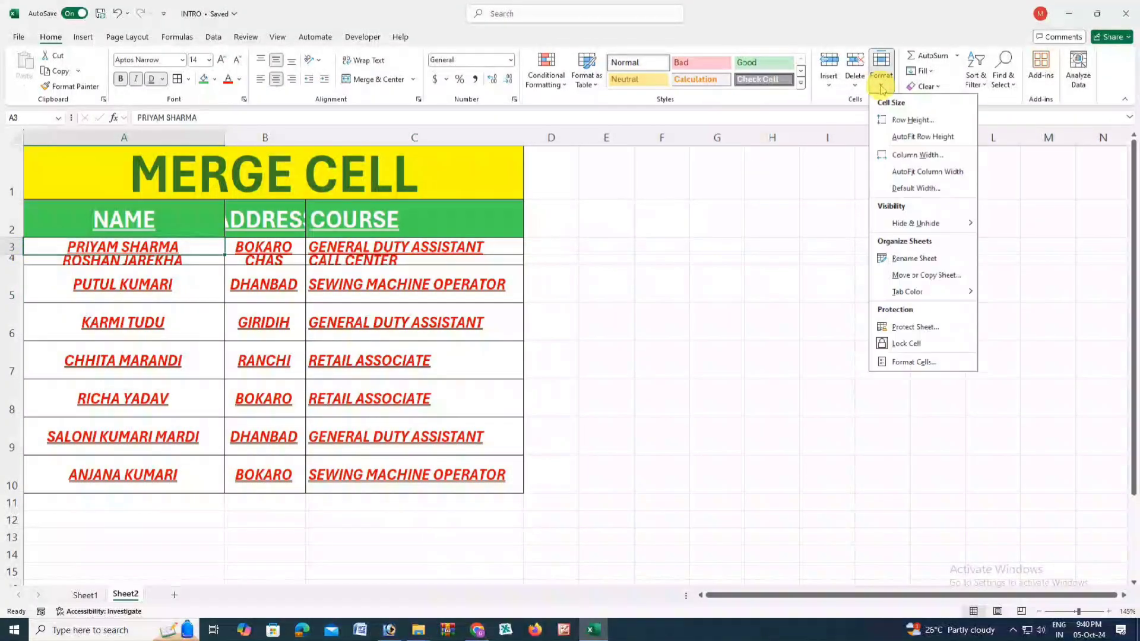
click(904, 136)
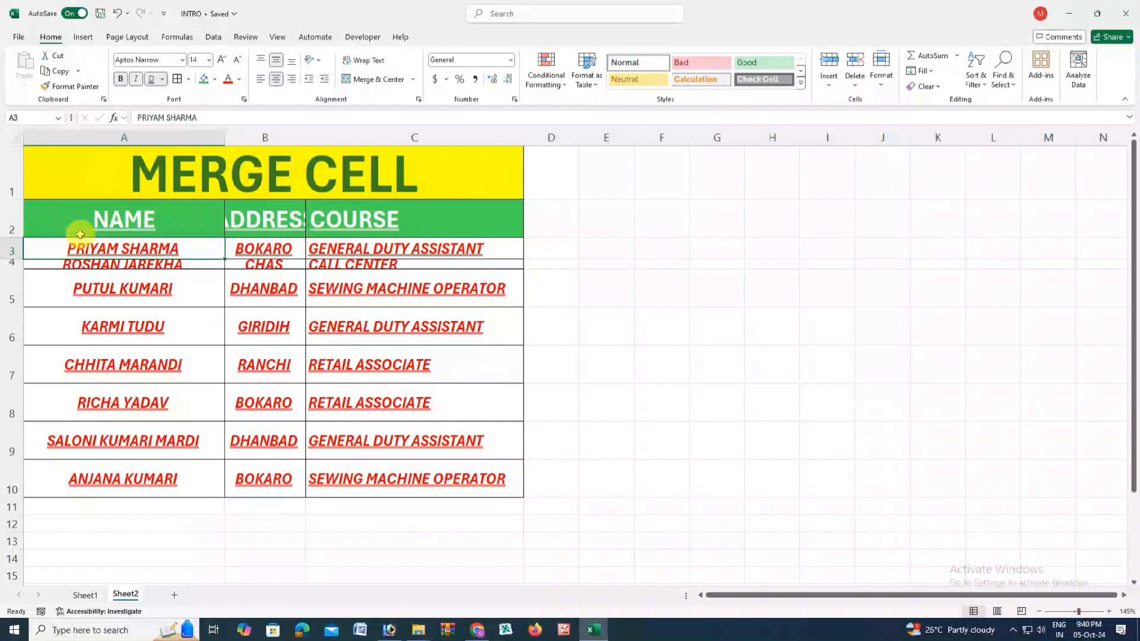
click(87, 263)
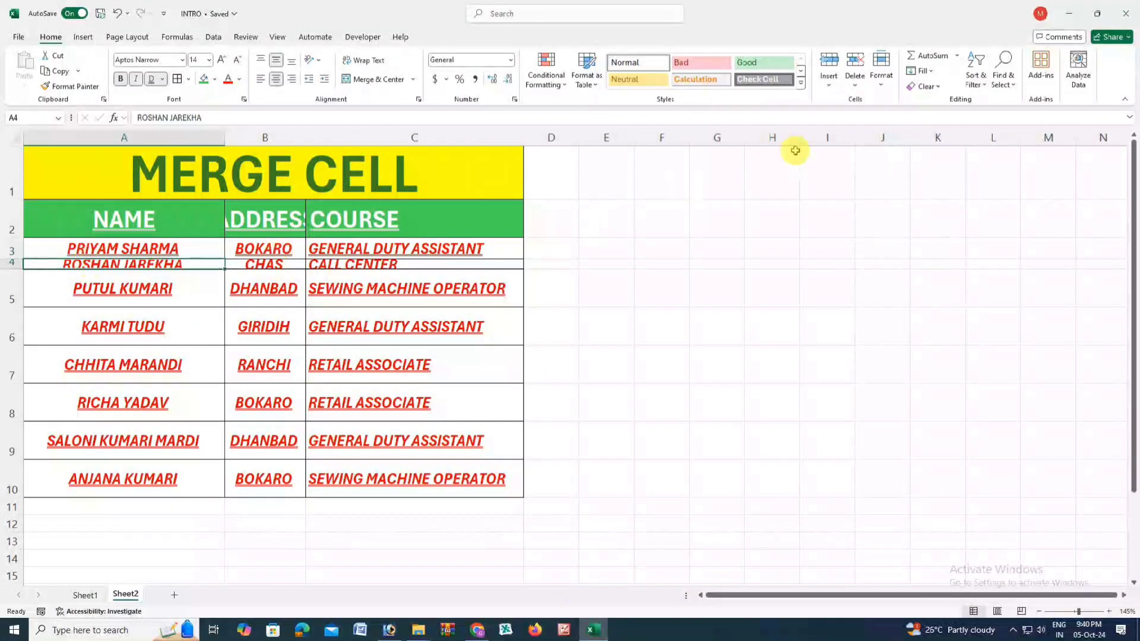
click(880, 89)
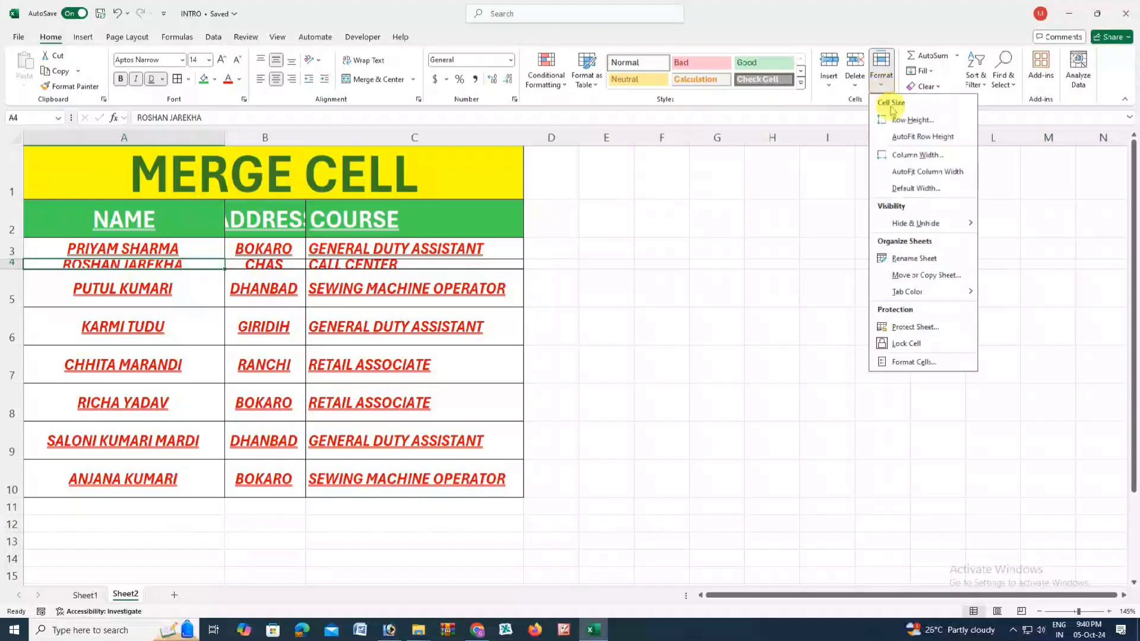
click(908, 136)
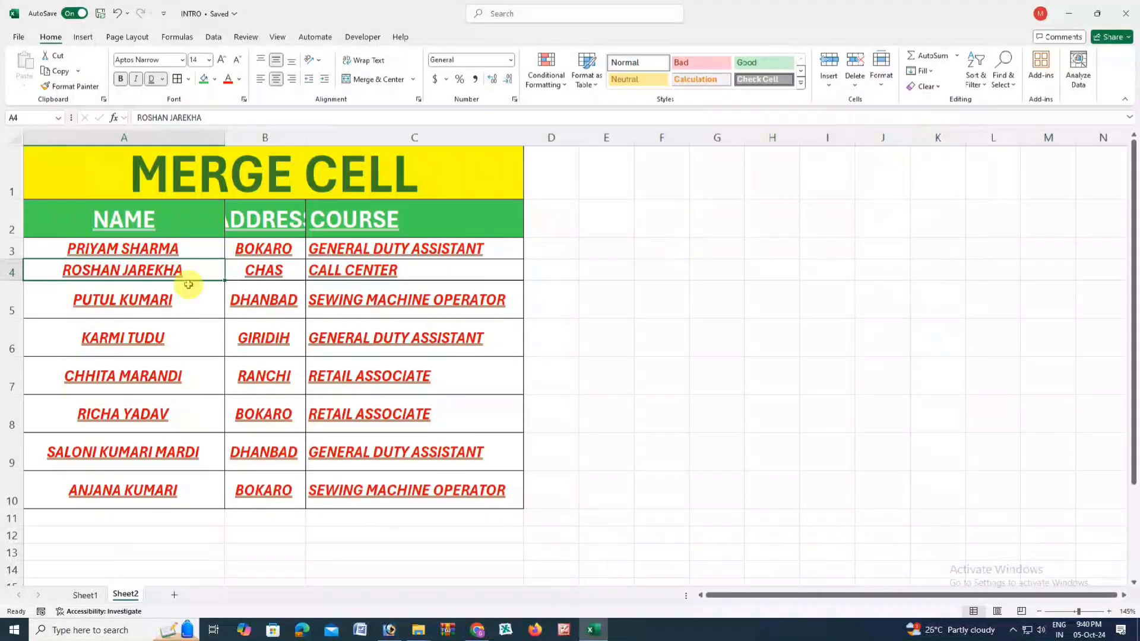
drag(13, 281, 13, 281)
click(450, 310)
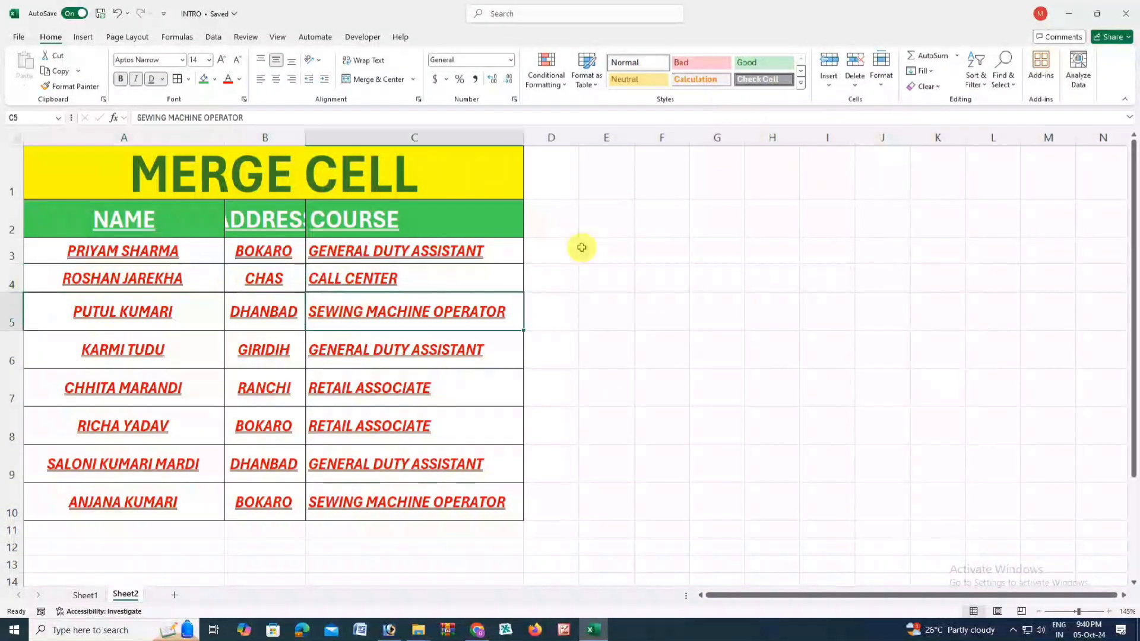
click(881, 86)
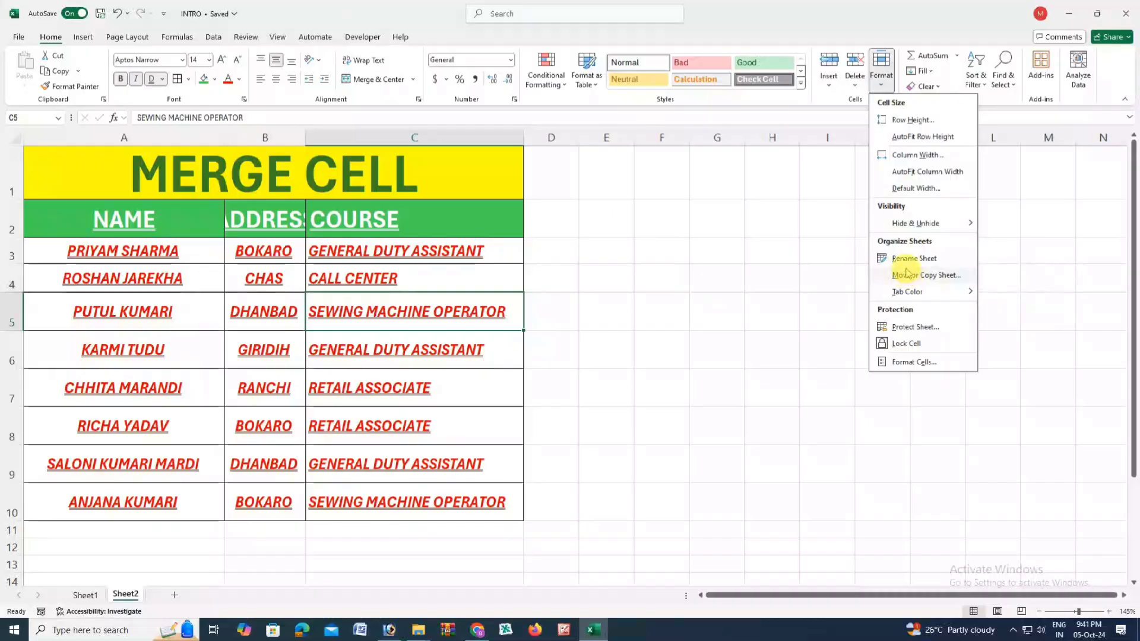
- Rename the Sheet2 tab to MRCT
click(580, 371)
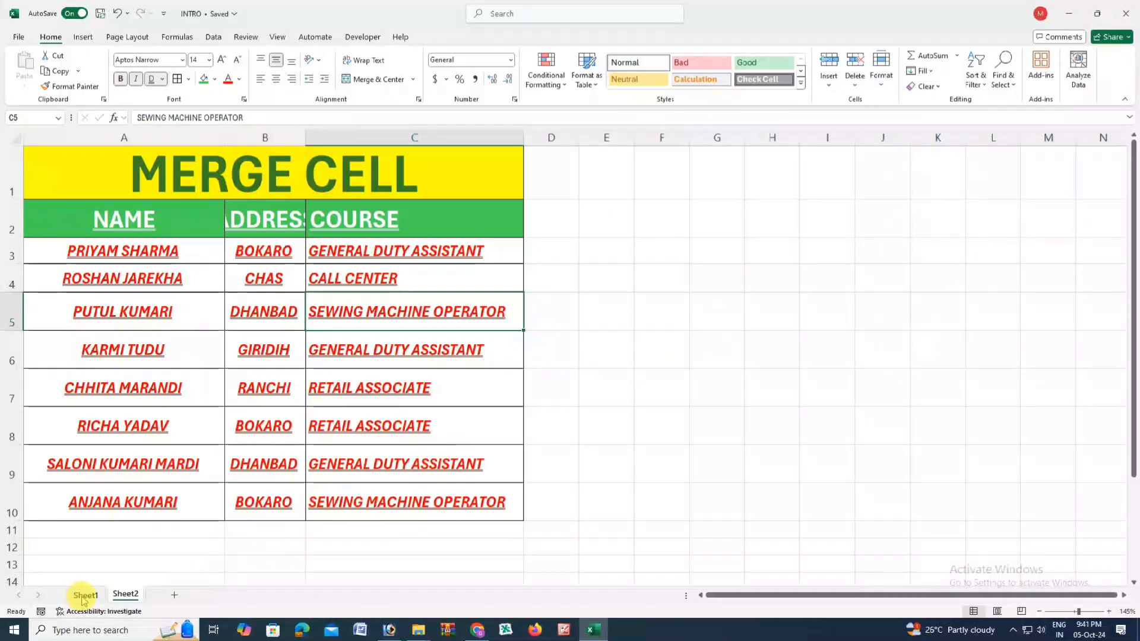
double_click(122, 595)
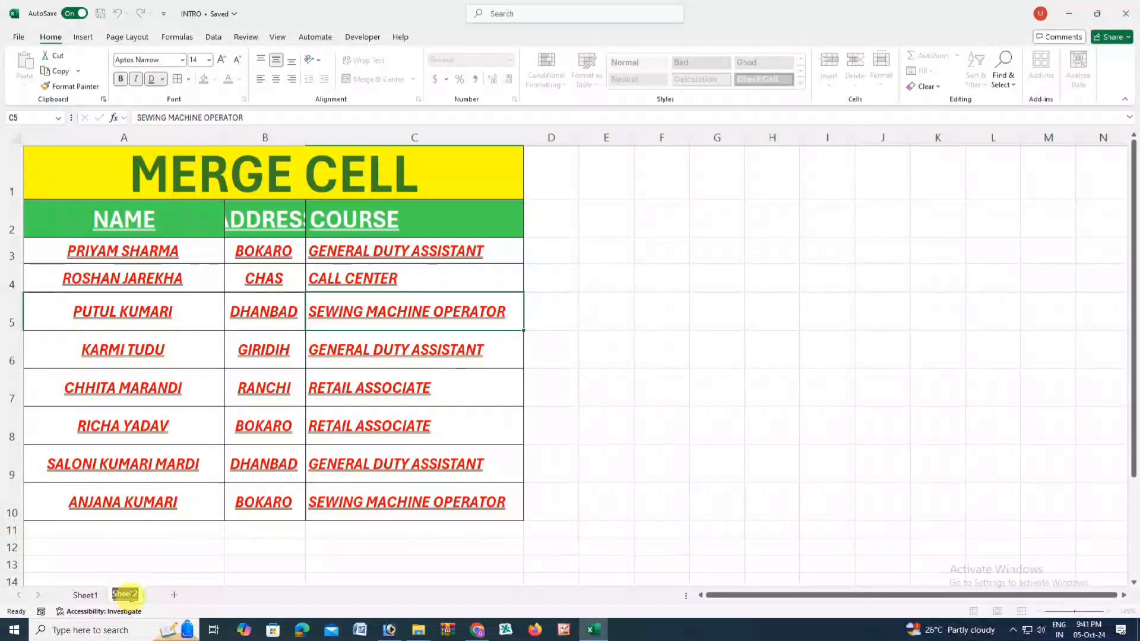
text(MRCT)
key(Return)
key(Up)
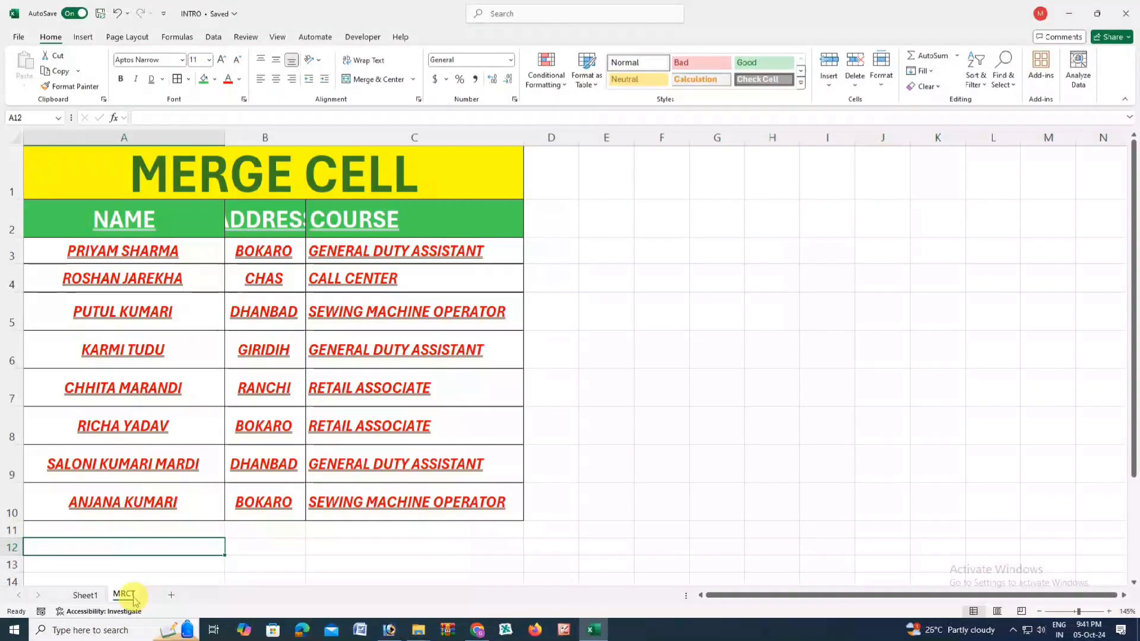
- Rename the MRCT sheet to 'SHEET 2' and add a new blank sheet
right_click(130, 597)
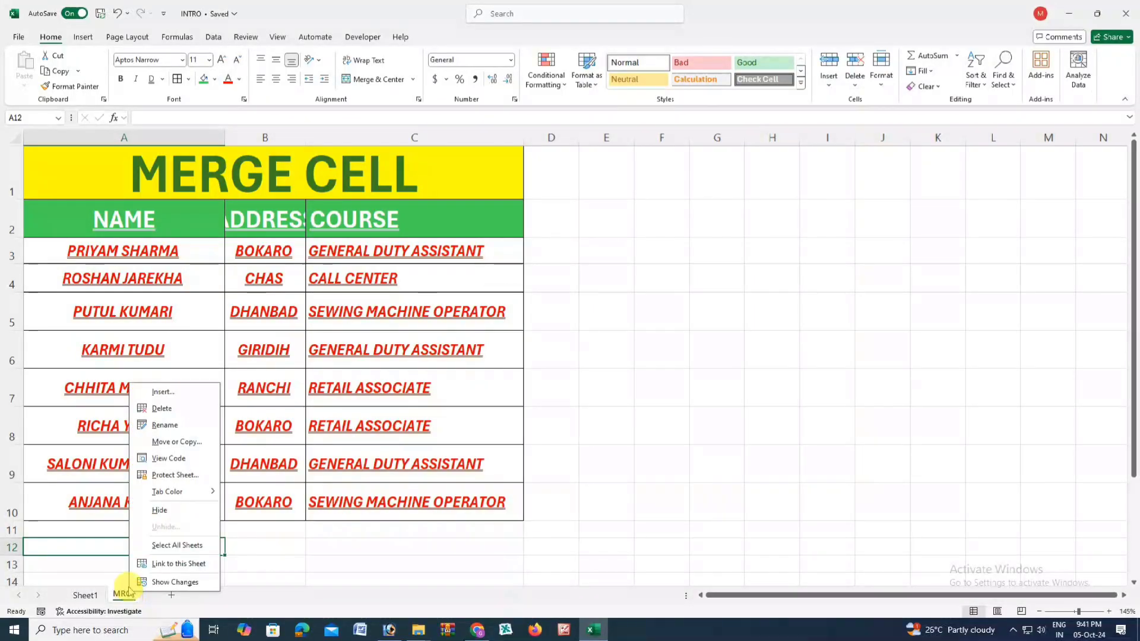
click(165, 425)
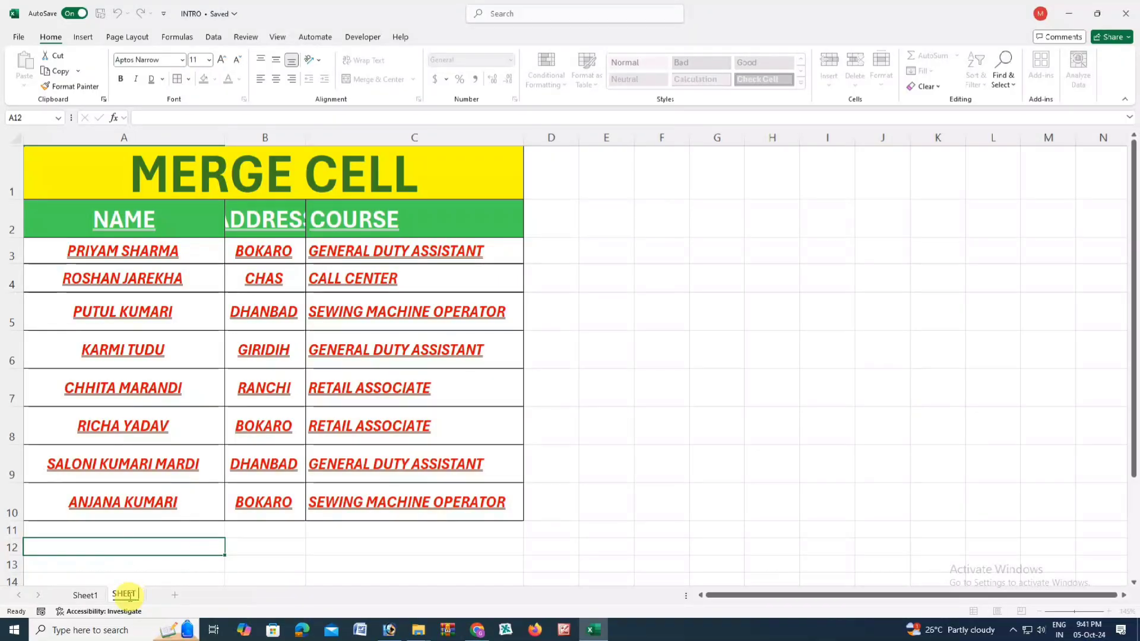
text(2)
click(157, 545)
click(169, 528)
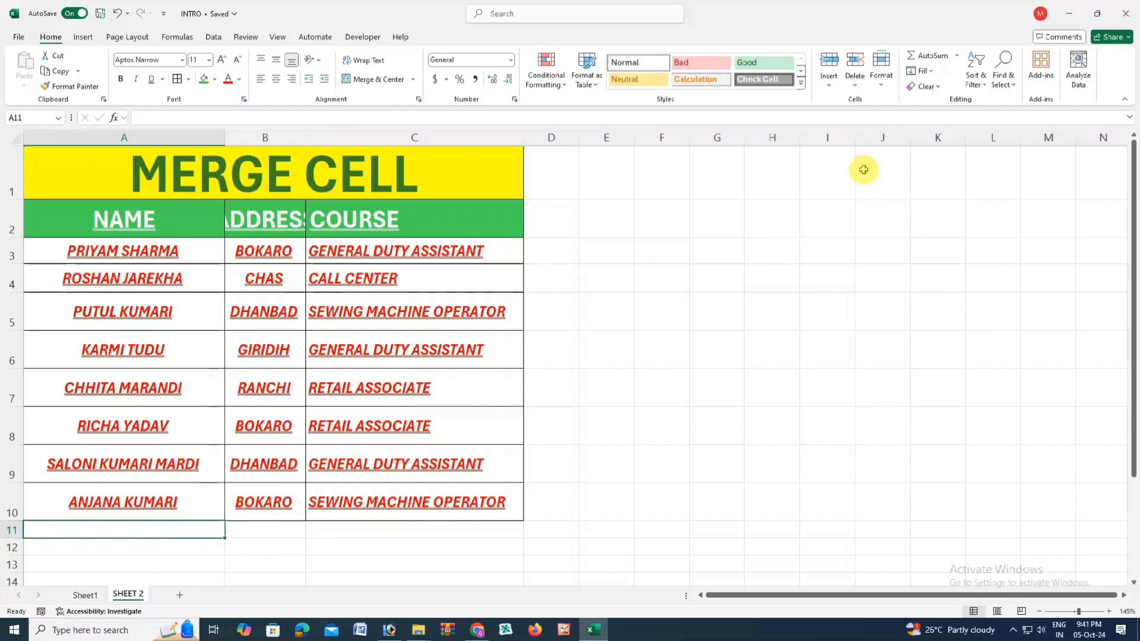
click(881, 70)
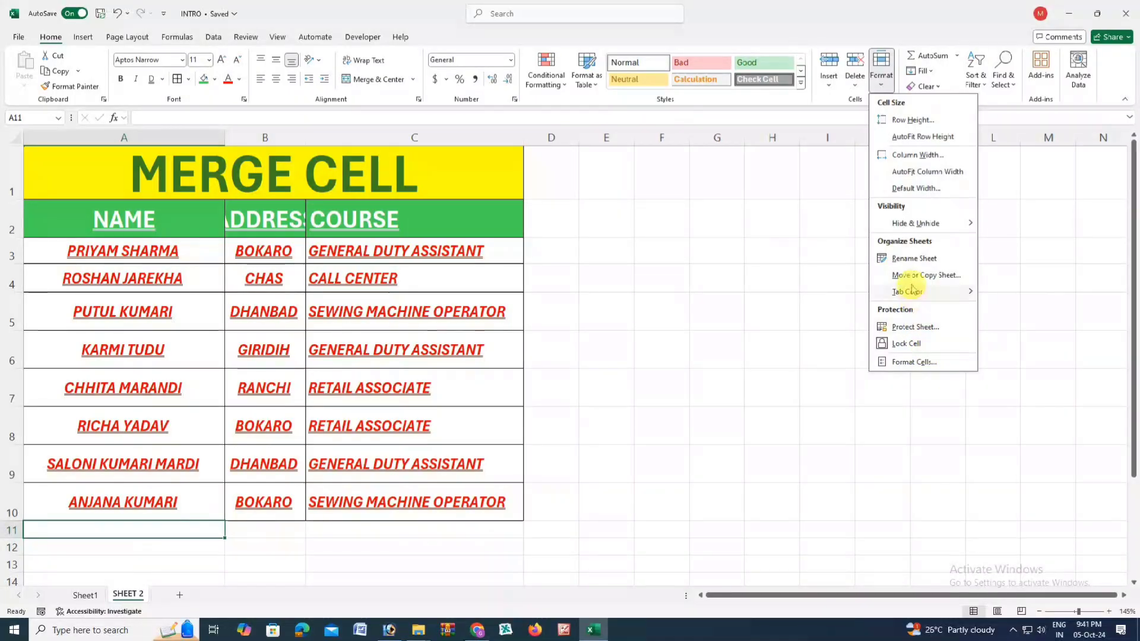
click(712, 291)
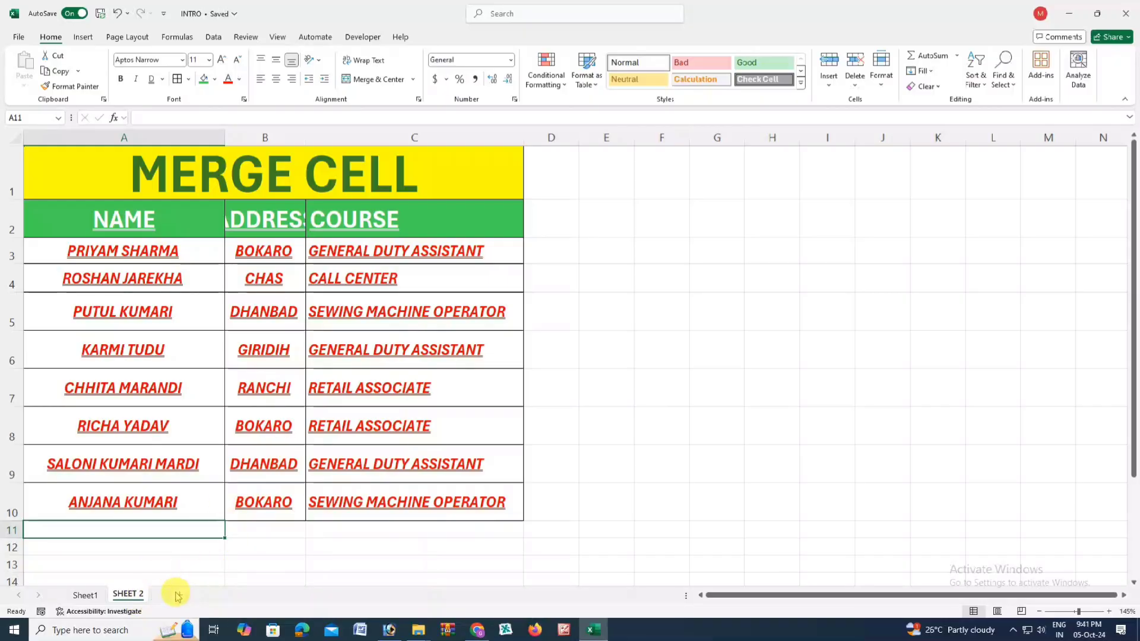
click(179, 595)
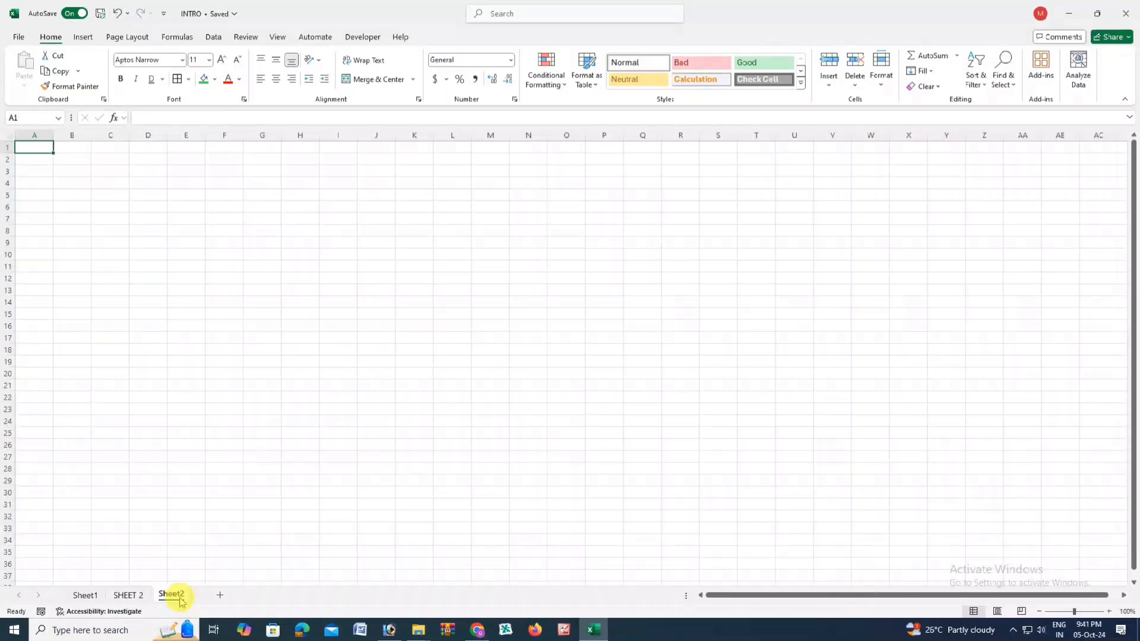
- Add blank sheets Sheet3 and Sheet4, then return to the SHEET 2 table
click(259, 594)
click(262, 595)
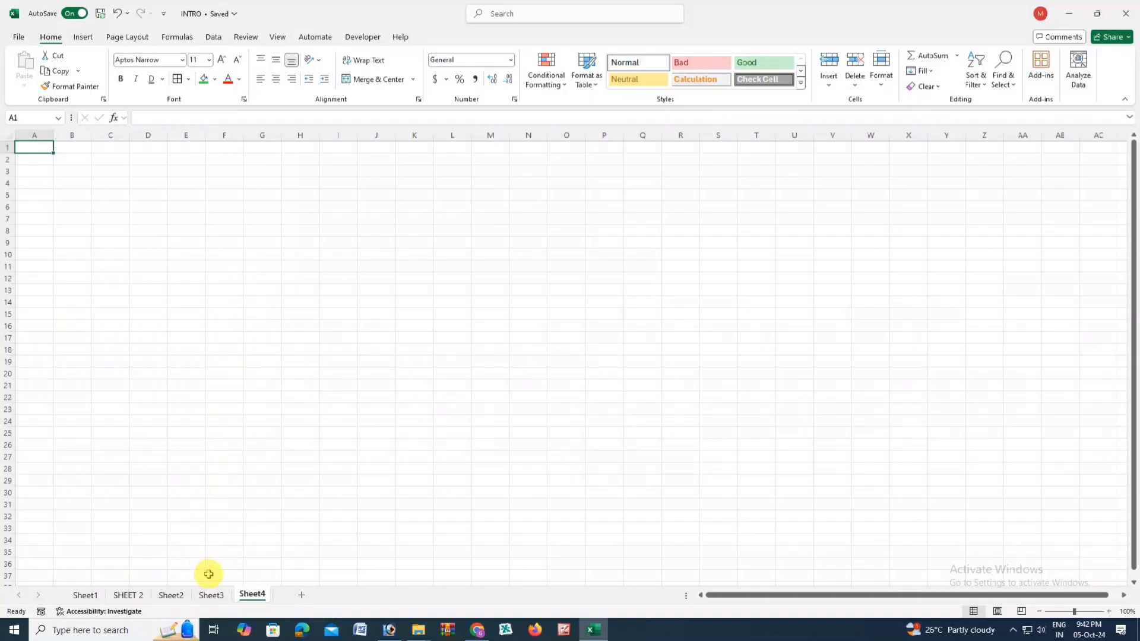
click(171, 595)
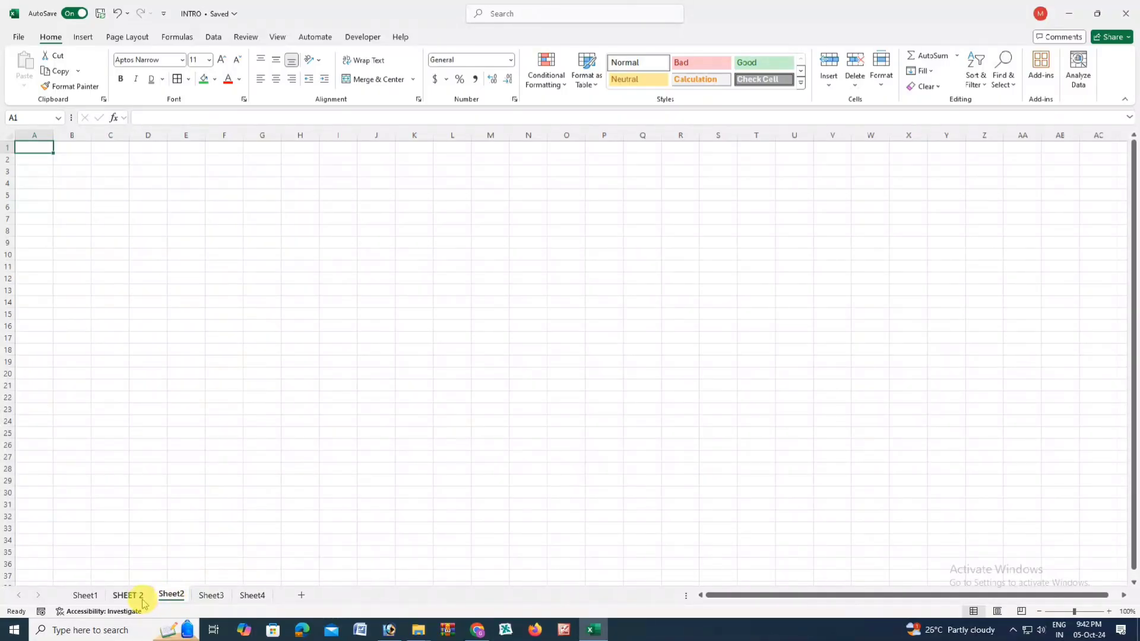
click(142, 600)
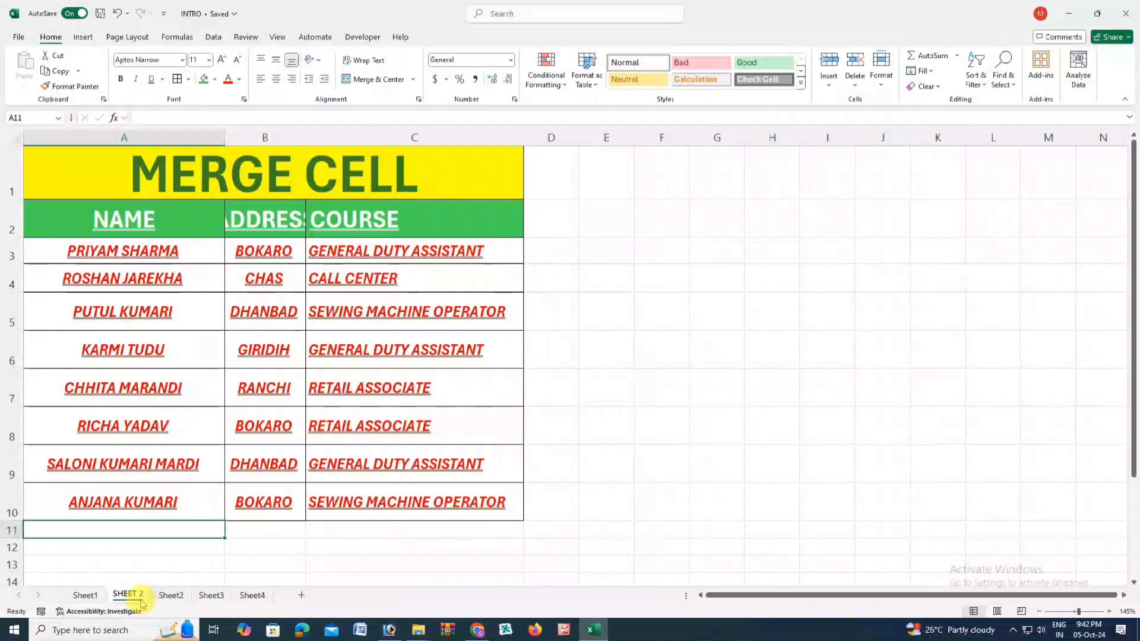